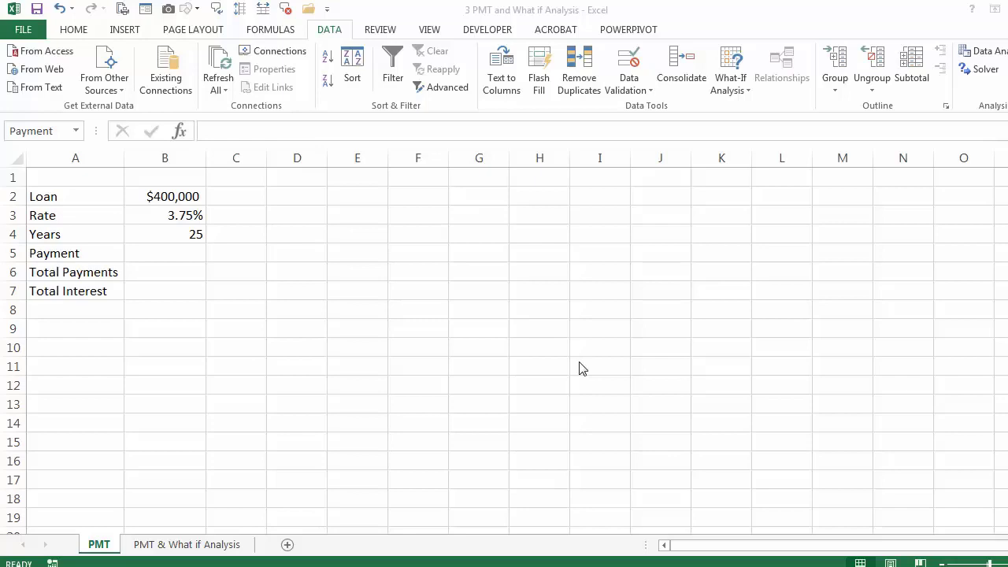
# Insert the PMT function from the Financial category into the empty Payment cell B5
pyautogui.click(170, 193)
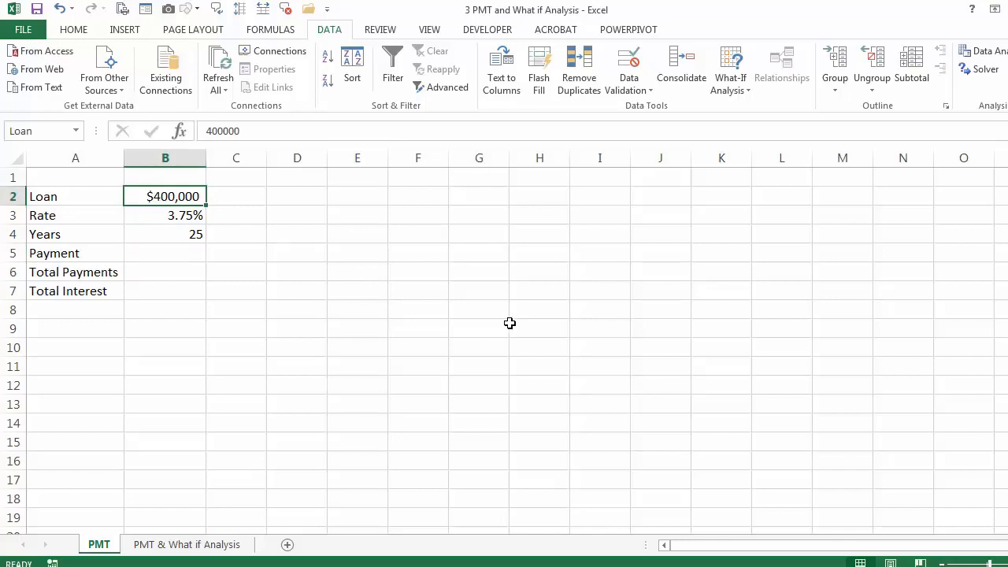
pyautogui.click(175, 217)
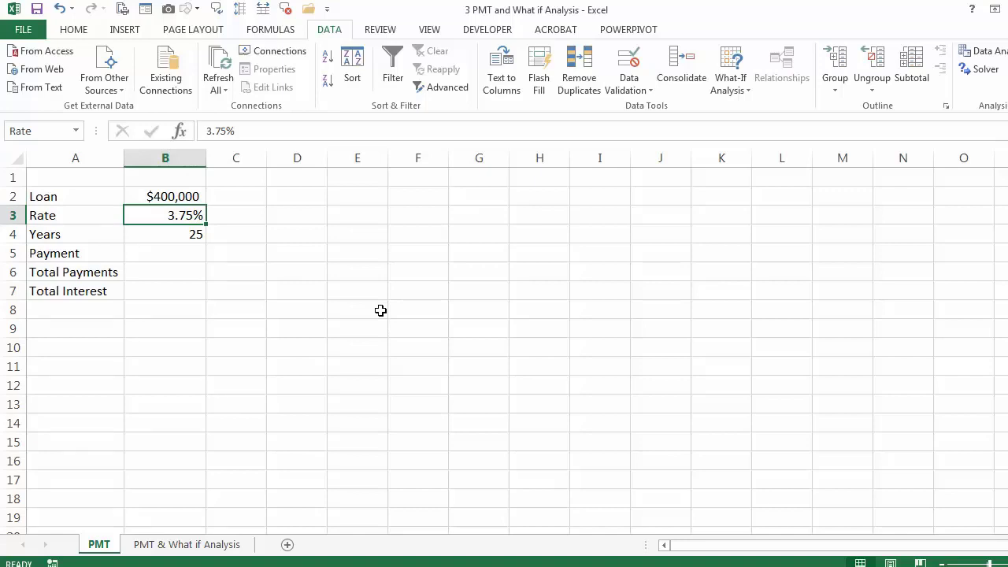
pyautogui.click(168, 254)
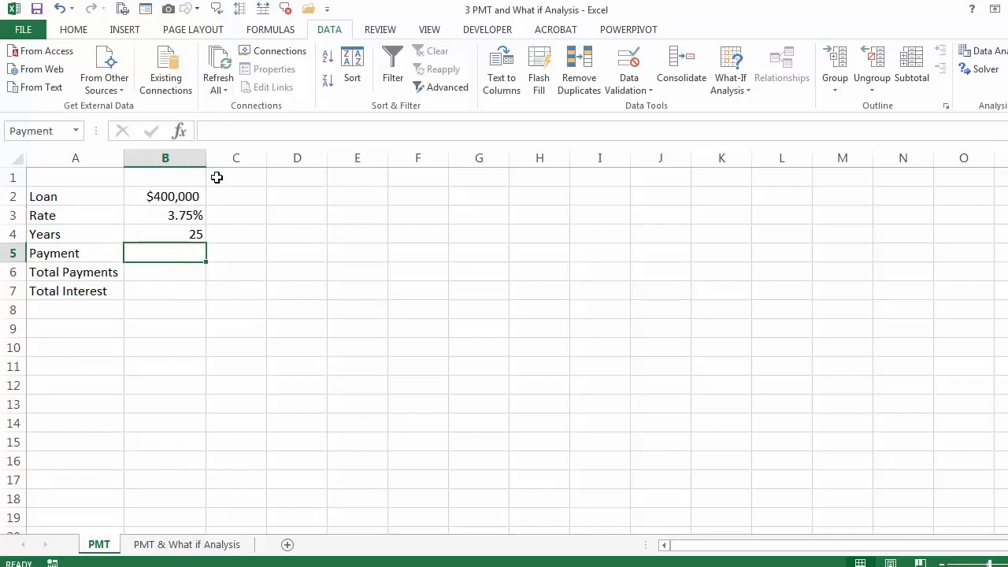
pyautogui.click(177, 129)
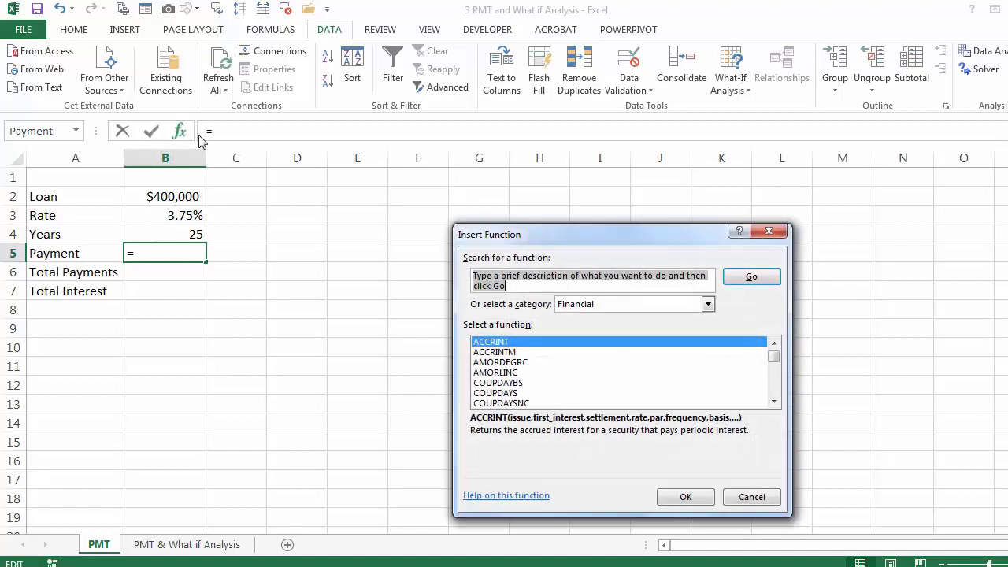
pyautogui.click(708, 305)
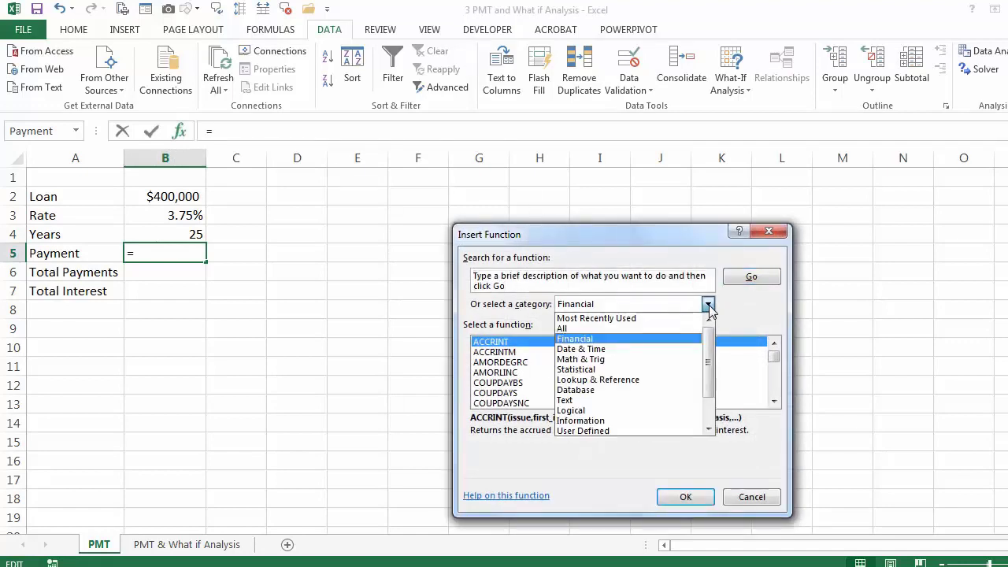
pyautogui.click(667, 341)
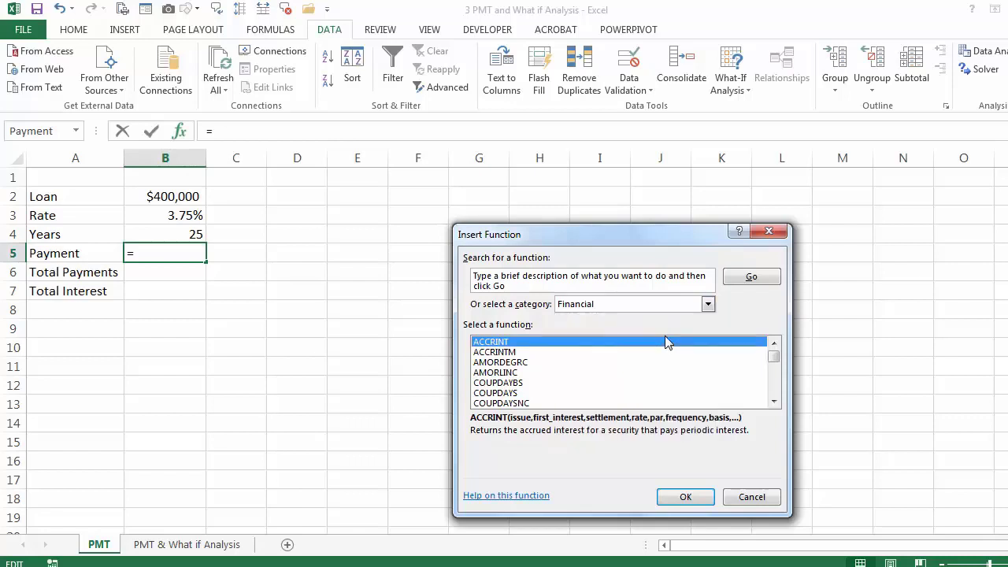
pyautogui.click(496, 383)
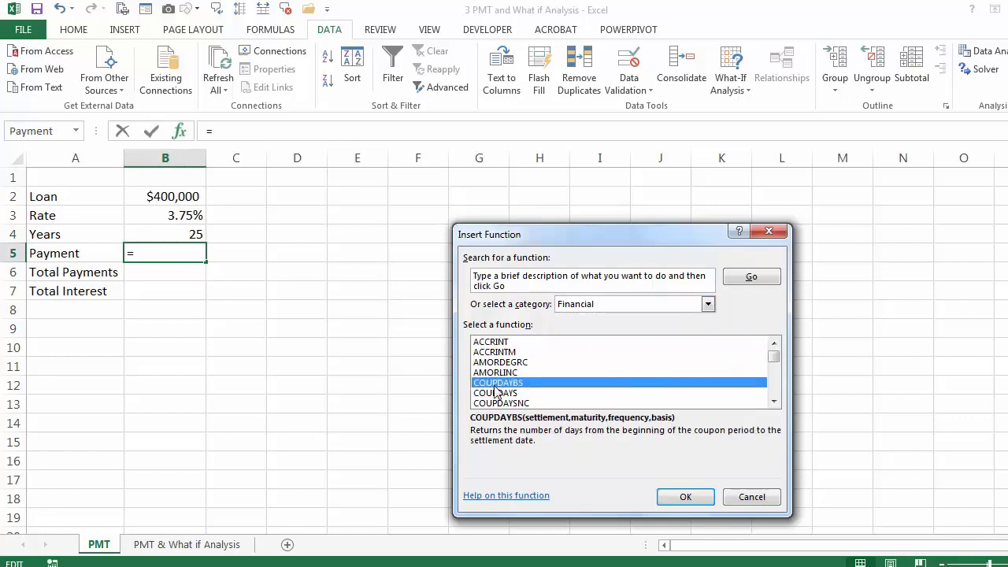
pyautogui.press('p')
pyautogui.press('Down')
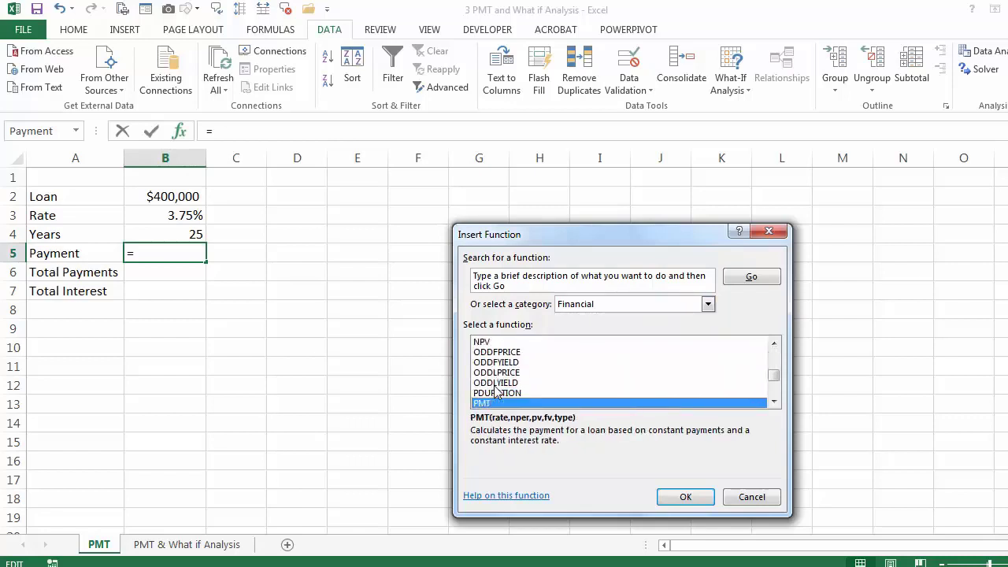
pyautogui.click(685, 497)
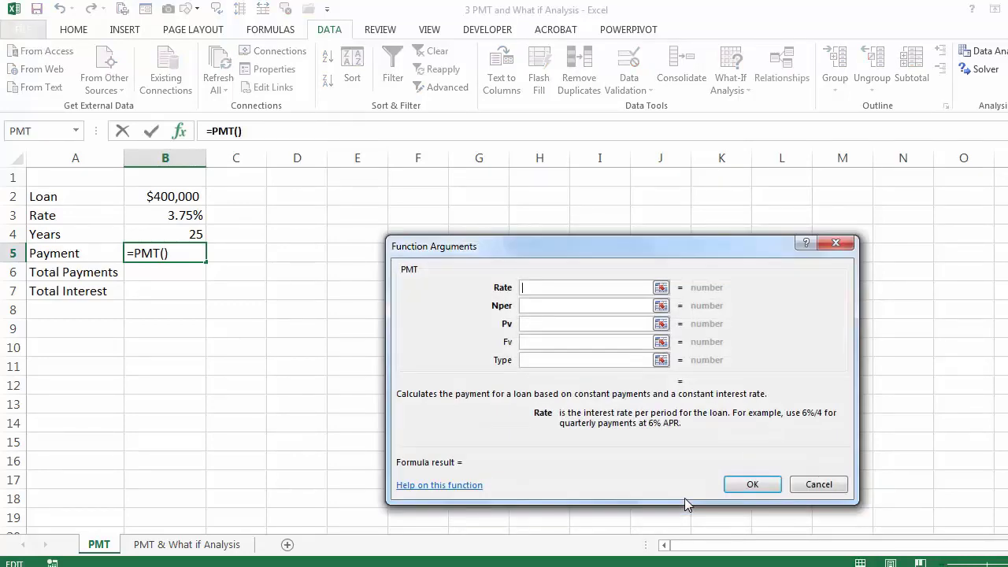
# Set the PMT arguments to Rate/12 for the rate, Years*12 for Nper and -Loan for Pv, and complete the function
pyautogui.click(189, 217)
pyautogui.write('/')
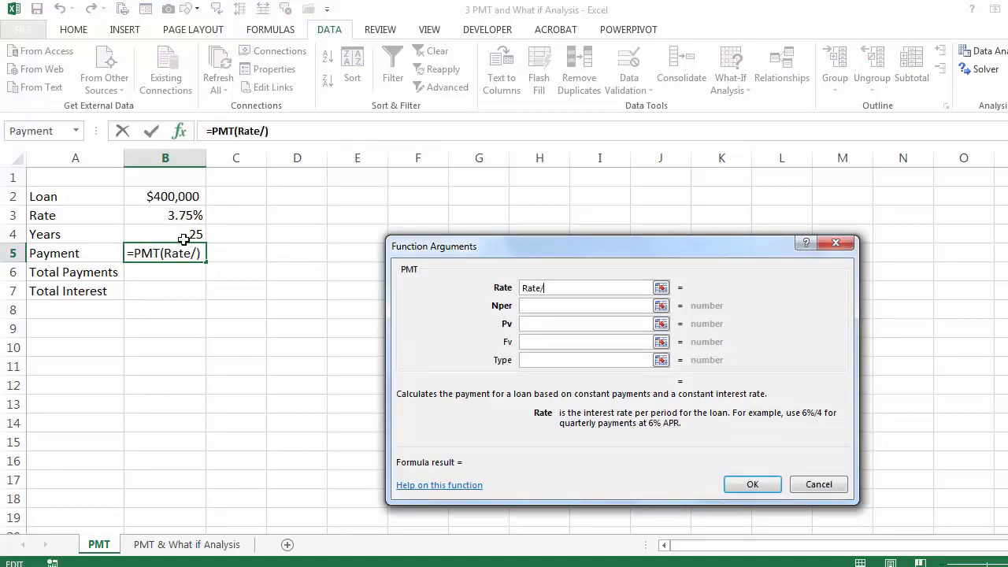
pyautogui.write('12')
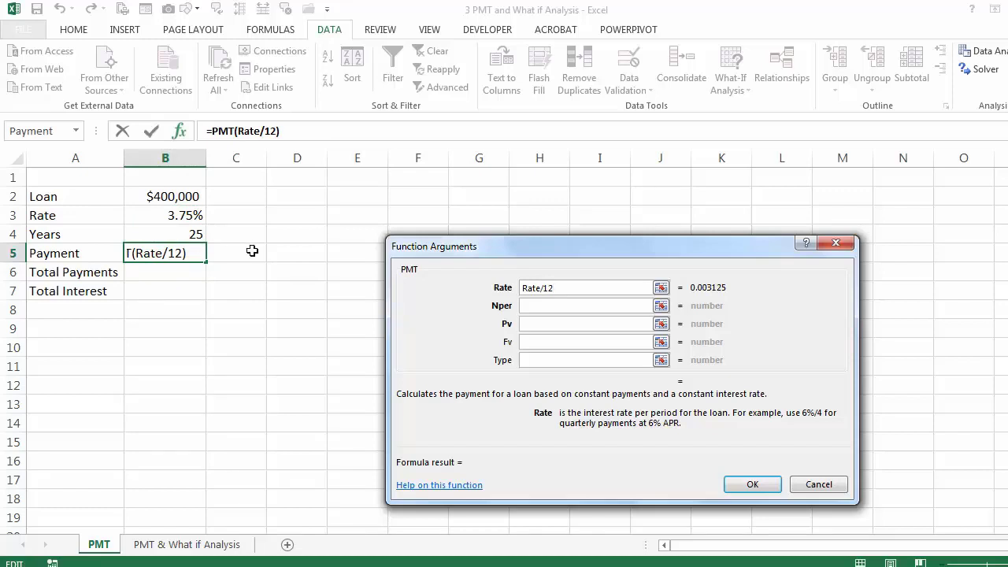
pyautogui.click(545, 307)
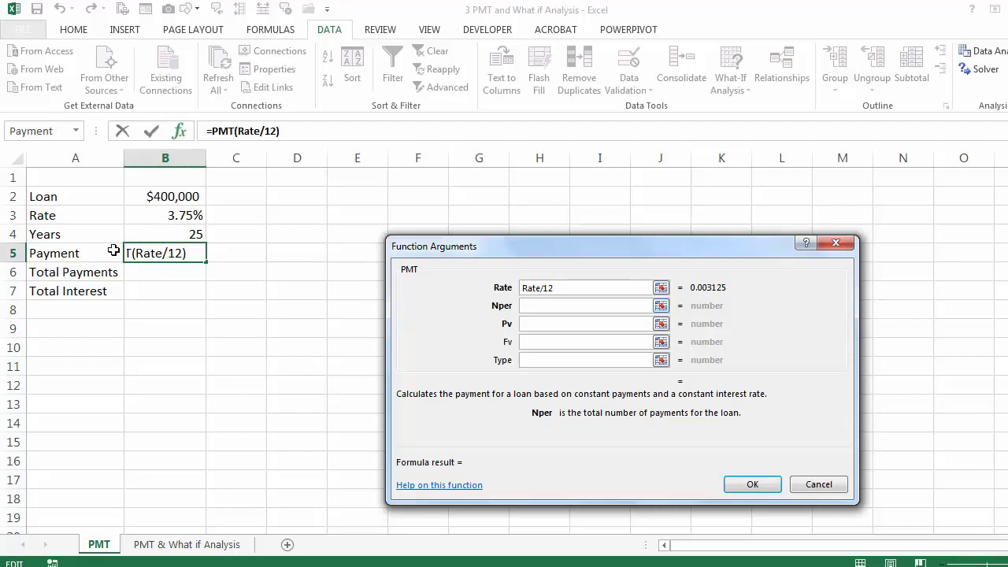
pyautogui.click(148, 230)
pyautogui.write('*12')
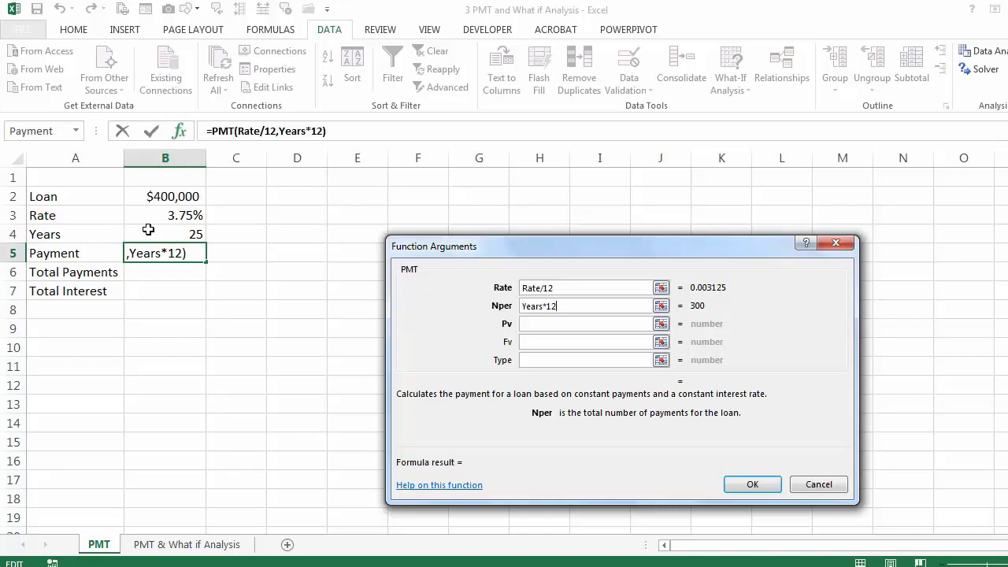
pyautogui.click(554, 325)
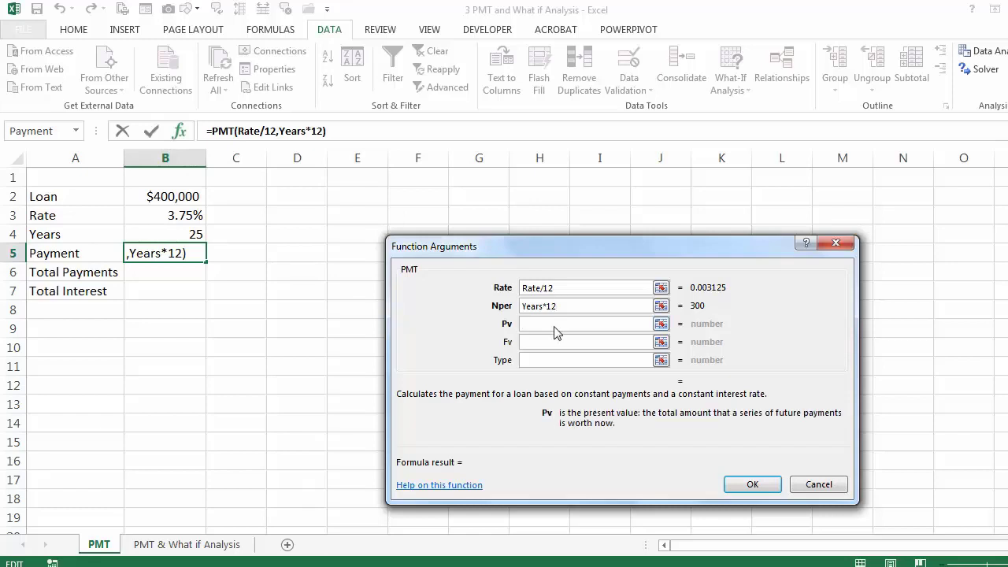
pyautogui.write('-')
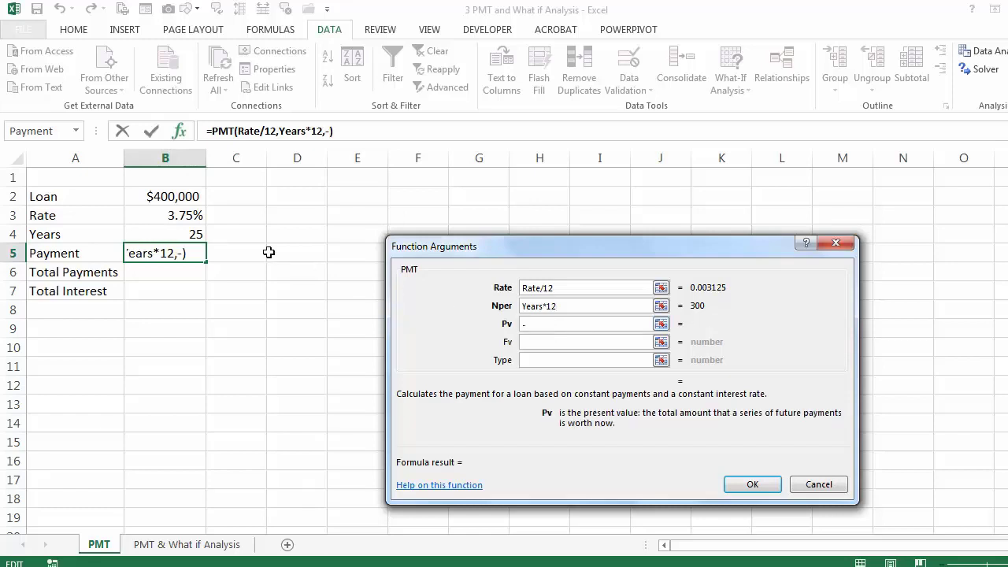
pyautogui.click(188, 203)
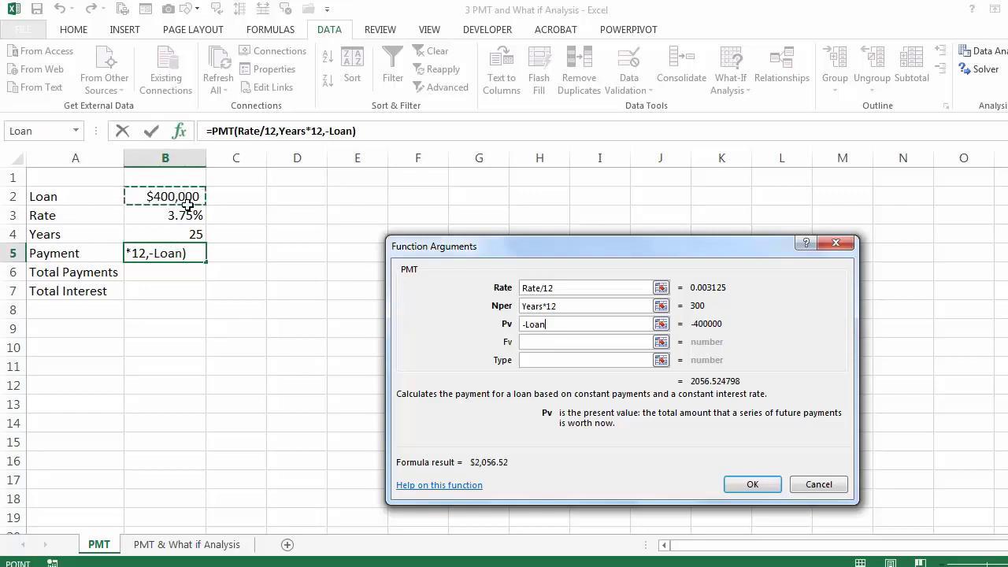
pyautogui.click(747, 484)
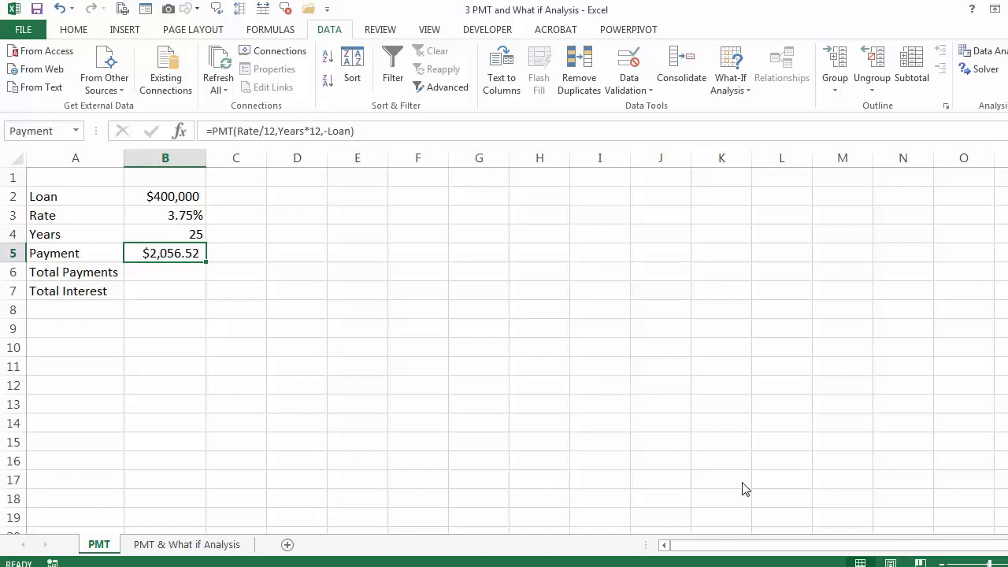
# Calculate Total Payments in B6 with the formula =Payment*Years*12
pyautogui.click(193, 274)
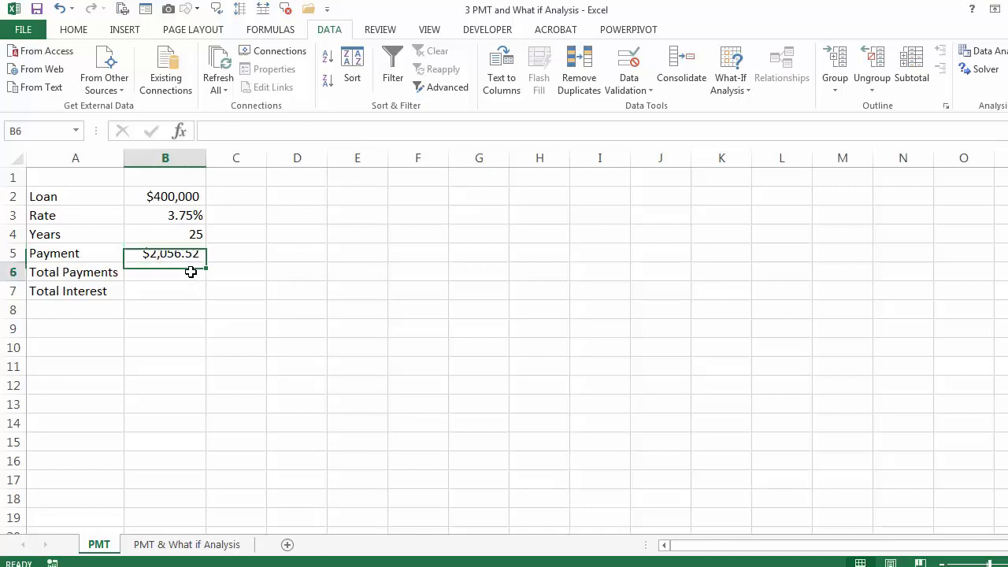
pyautogui.write('=')
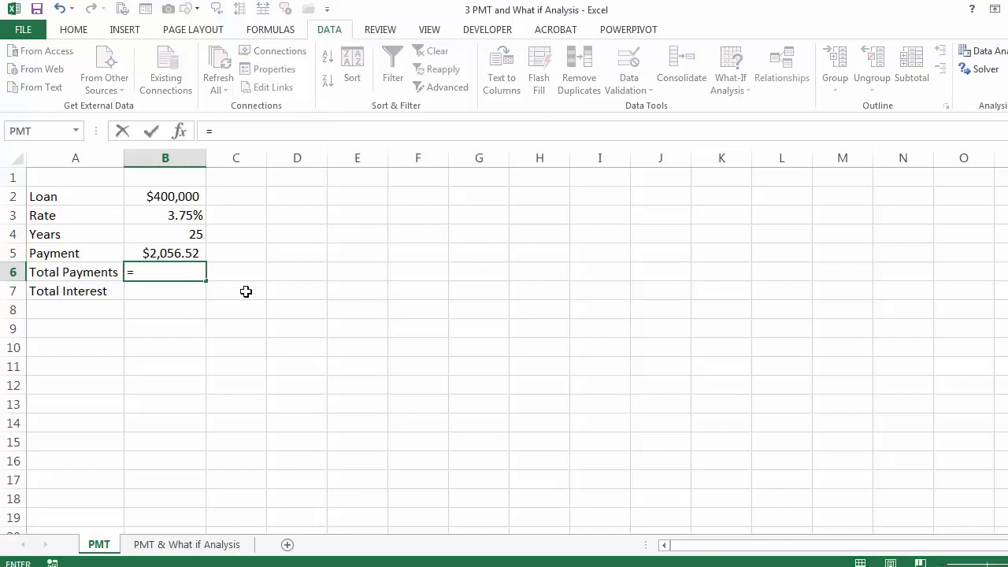
pyautogui.click(178, 255)
pyautogui.write('*')
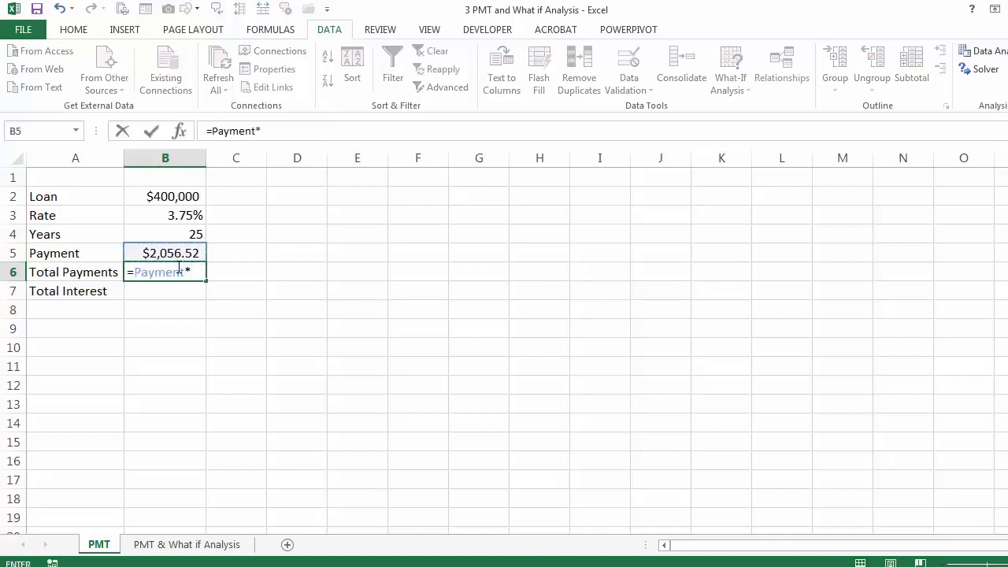
pyautogui.click(180, 234)
pyautogui.write('*12')
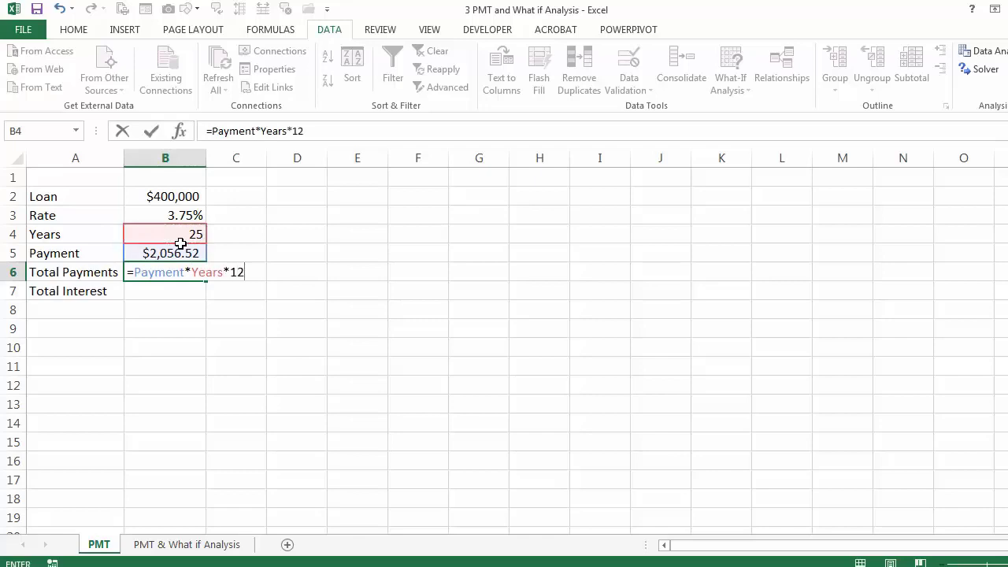
pyautogui.press('Return')
# Calculate Total Interest in B7 by subtracting the Loan amount from Total Payments
pyautogui.write('=')
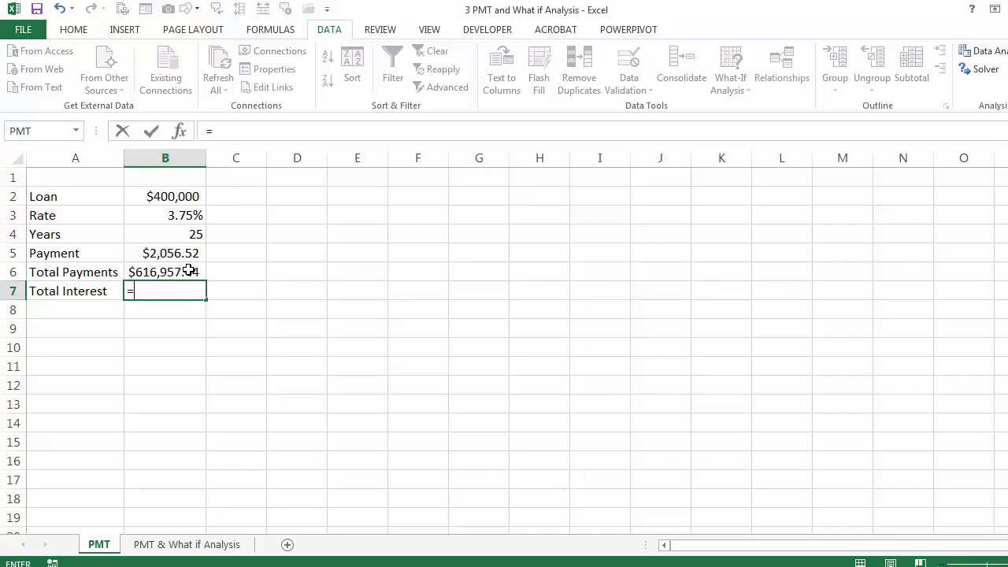
pyautogui.click(190, 270)
pyautogui.write('-')
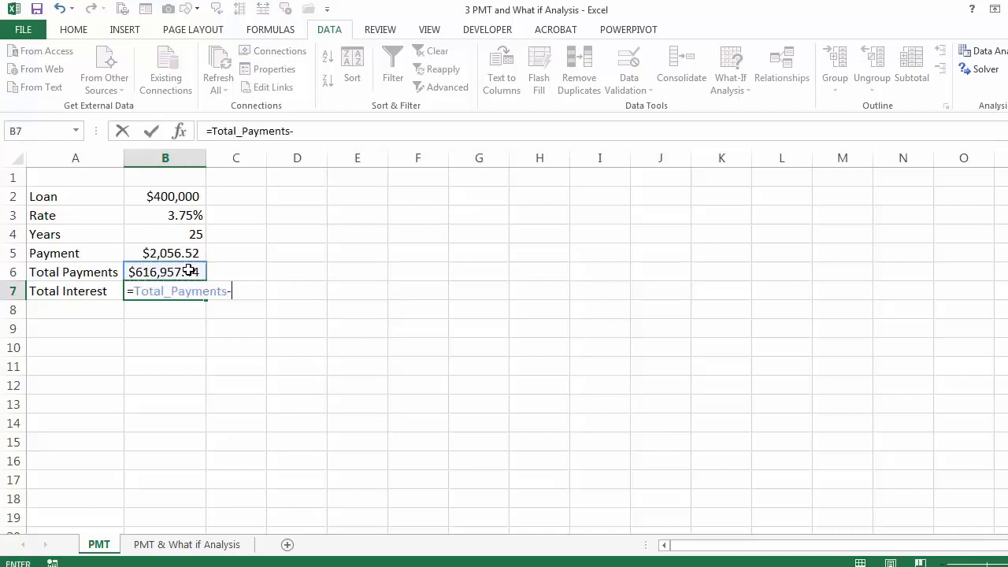
pyautogui.click(158, 196)
pyautogui.press('Return')
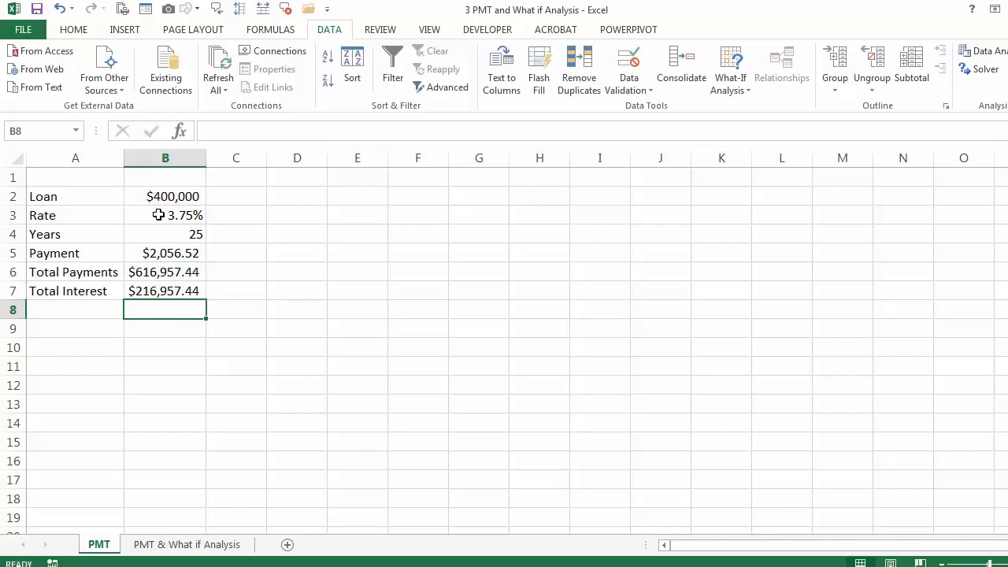
# Run Goal Seek on Payment cell B5 for a value of 1800 by changing the Loan amount, and discard the solution
pyautogui.click(171, 254)
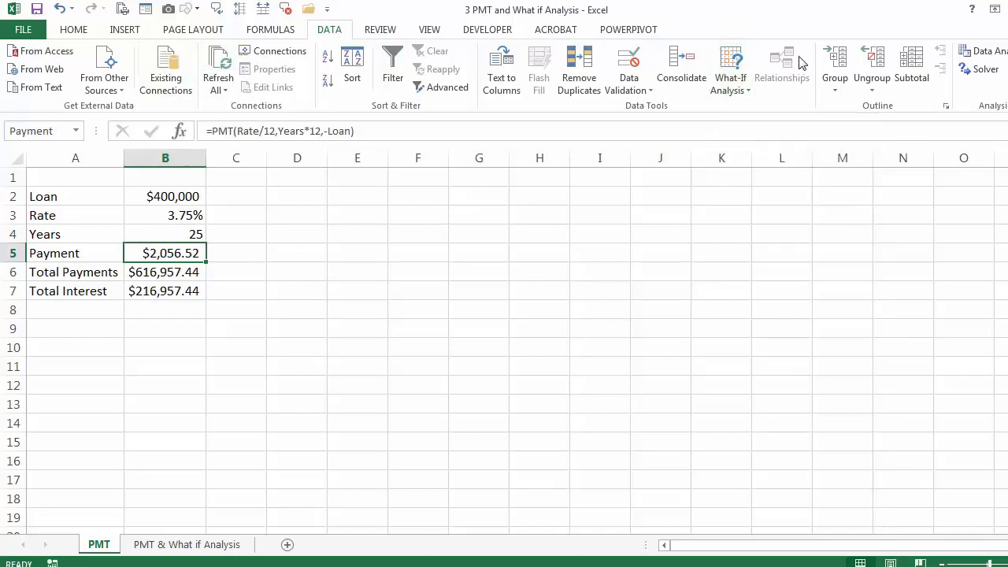
pyautogui.click(738, 65)
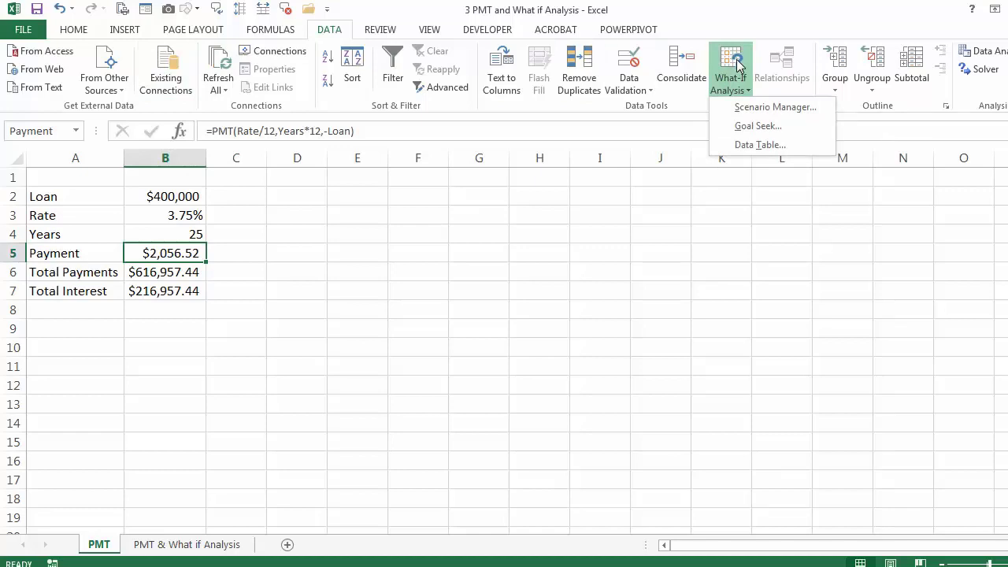
pyautogui.click(747, 127)
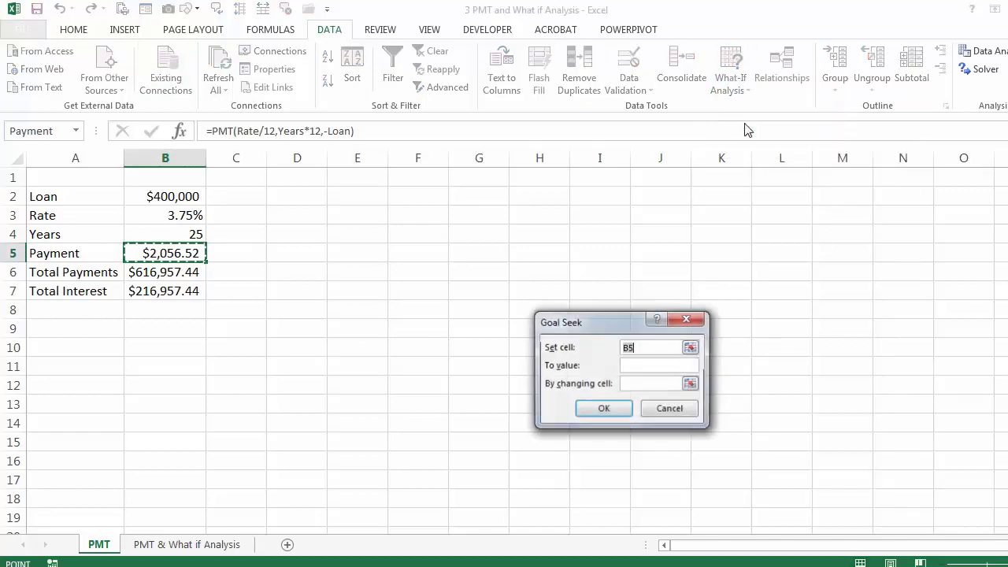
pyautogui.click(671, 367)
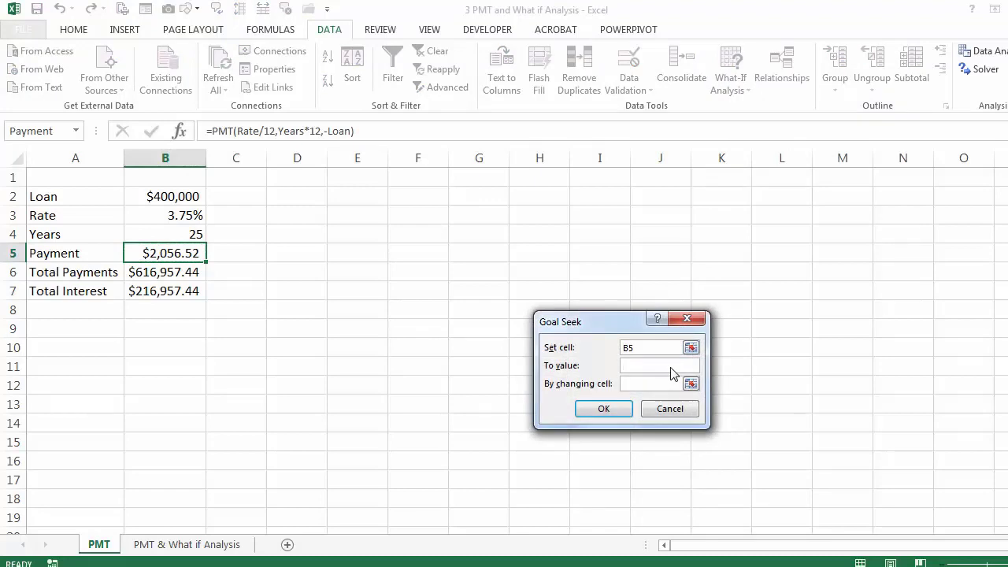
pyautogui.write('1800')
pyautogui.click(650, 386)
pyautogui.click(161, 195)
pyautogui.click(593, 410)
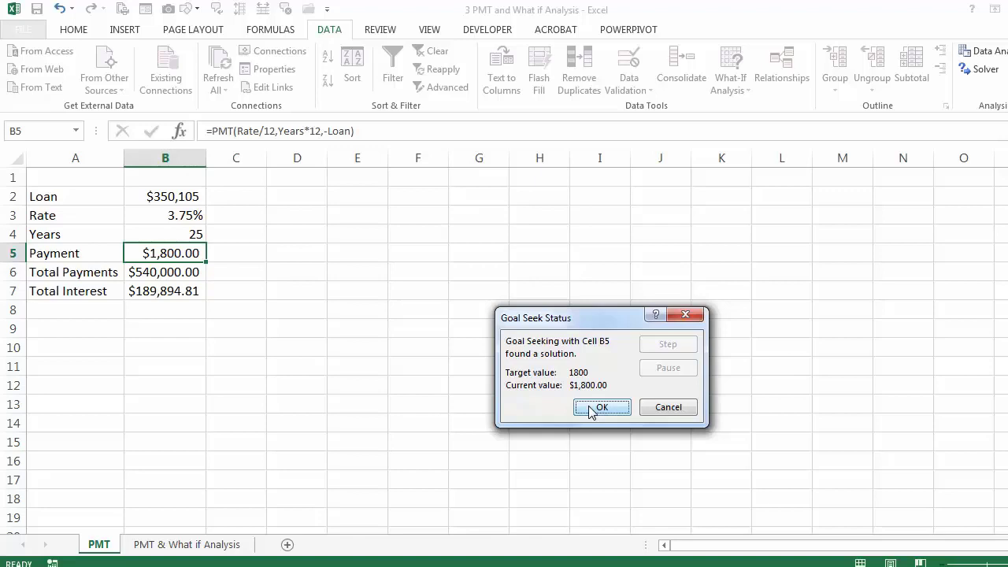
pyautogui.click(653, 412)
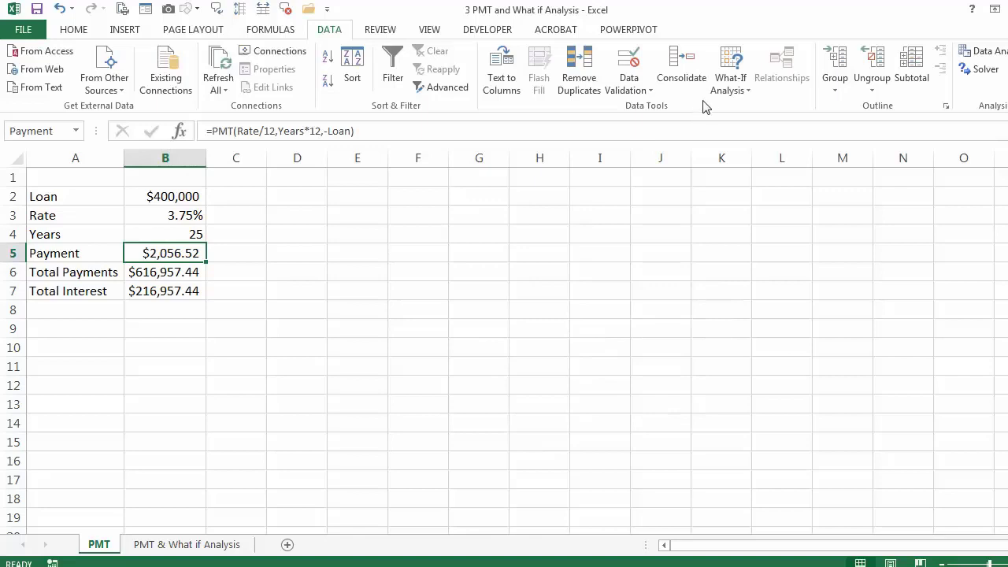
# Run Goal Seek on Payment cell B5 for a value of 1800 by changing the Rate in B3, and discard the solution
pyautogui.click(725, 87)
pyautogui.click(744, 126)
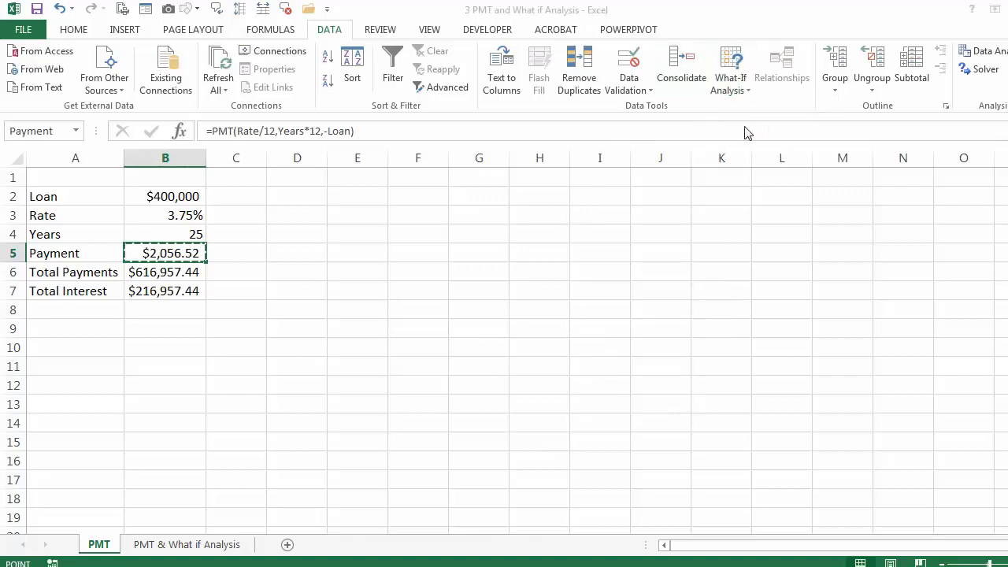
pyautogui.click(631, 365)
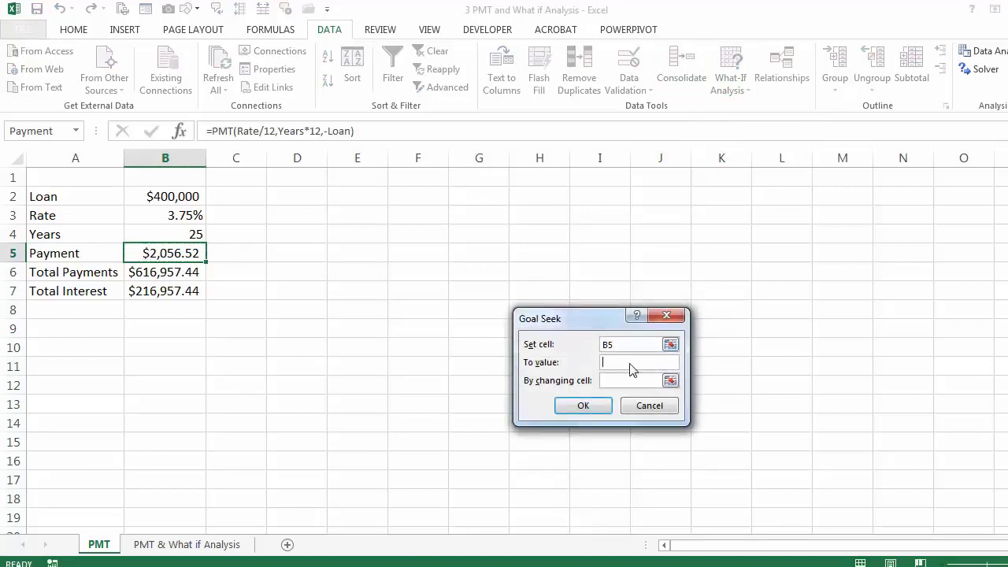
pyautogui.write('1800')
pyautogui.click(629, 380)
pyautogui.click(166, 216)
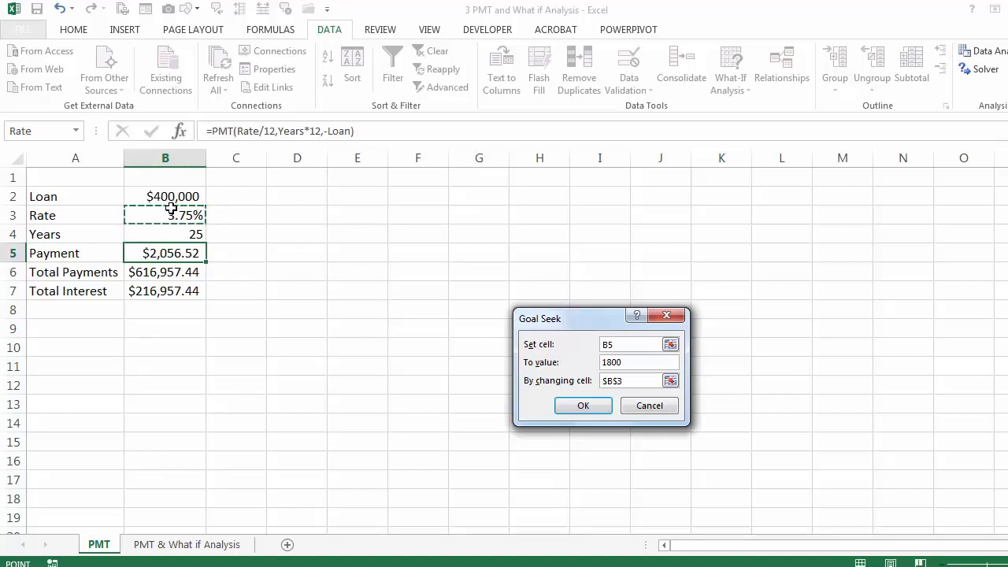
pyautogui.click(568, 406)
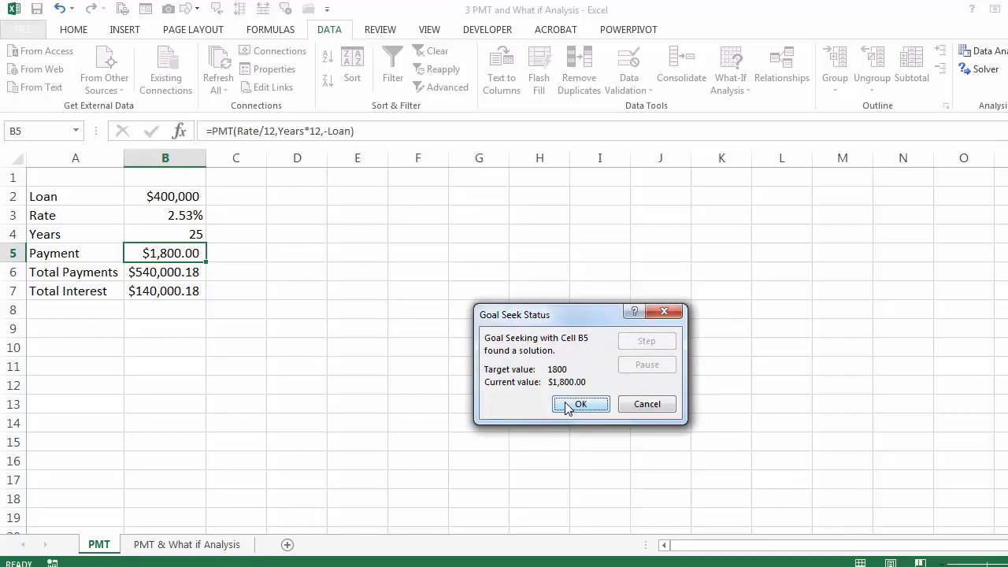
pyautogui.click(635, 404)
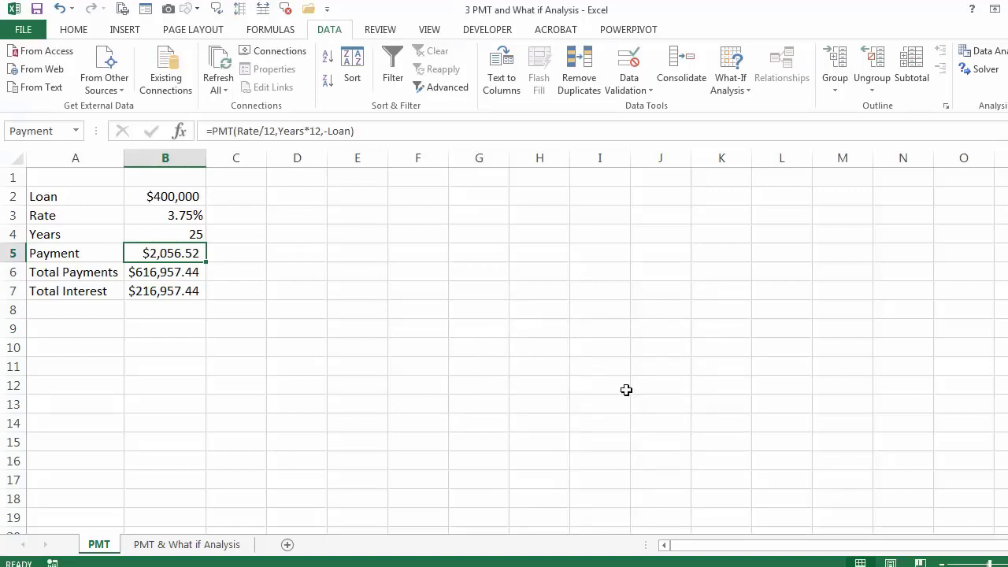
# Switch to the PMT & What if Analysis sheet and examine the formulas in B6:B8 and the rate list starting in F3
pyautogui.click(233, 544)
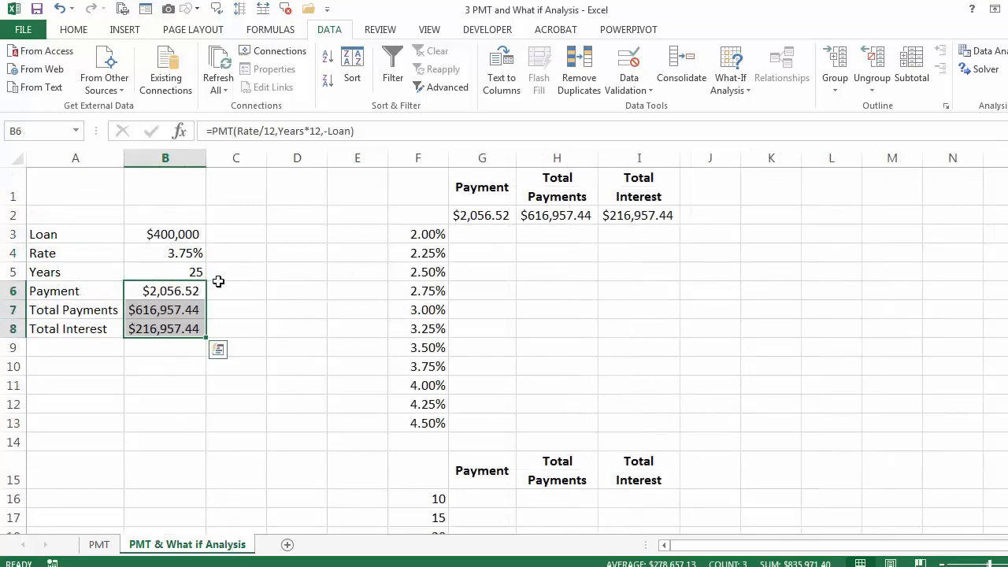
pyautogui.click(170, 290)
pyautogui.click(171, 310)
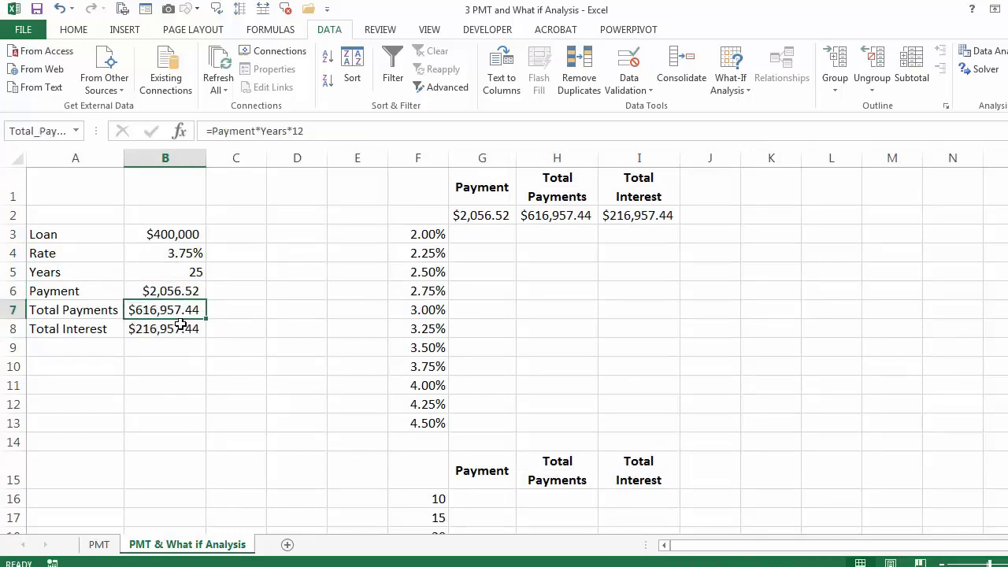
pyautogui.click(181, 328)
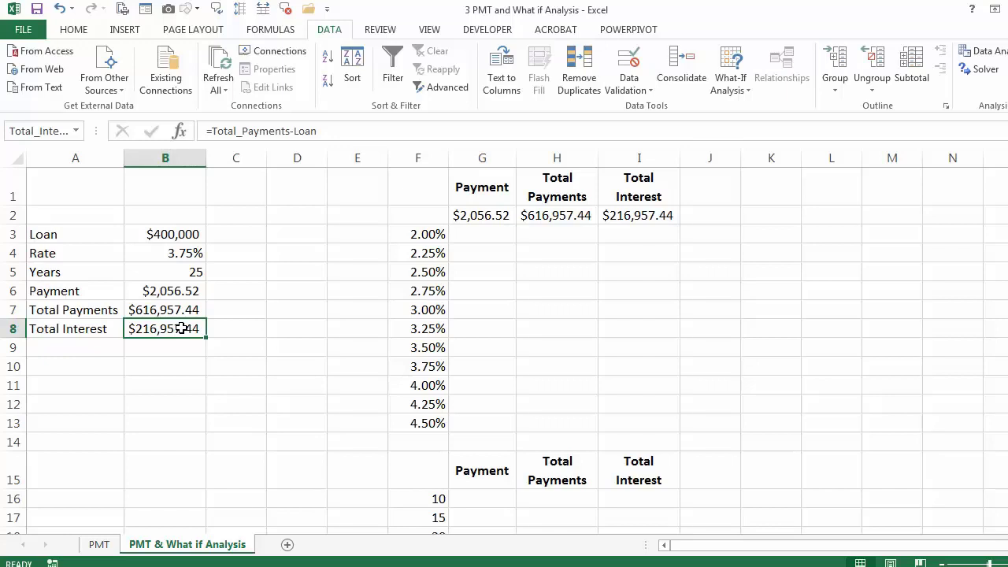
pyautogui.click(400, 232)
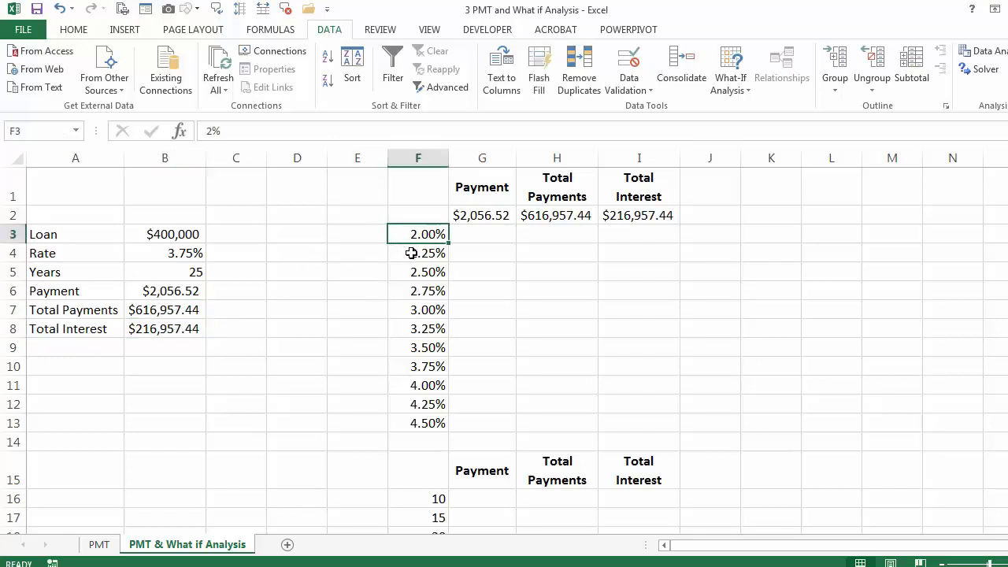
pyautogui.click(411, 253)
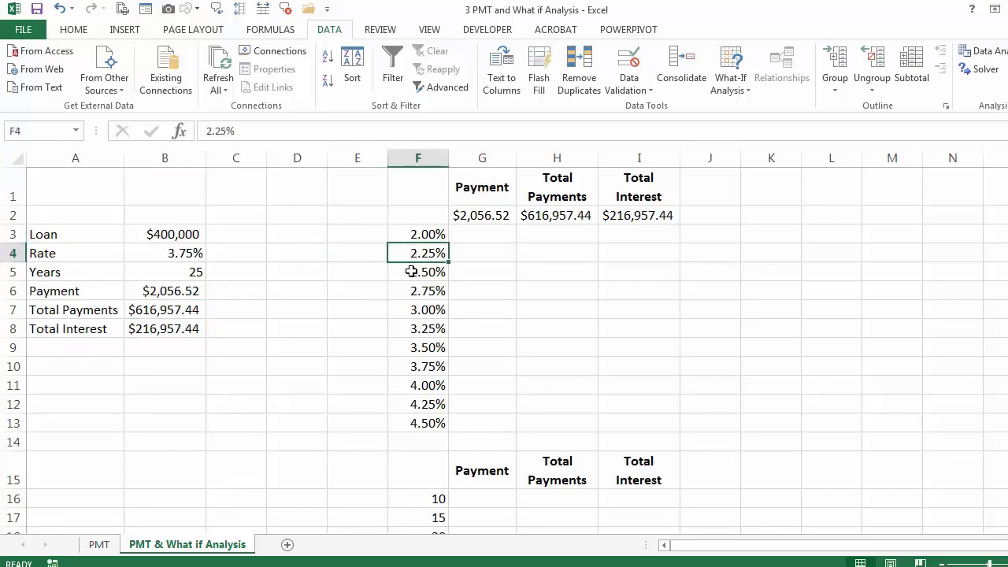
pyautogui.click(407, 271)
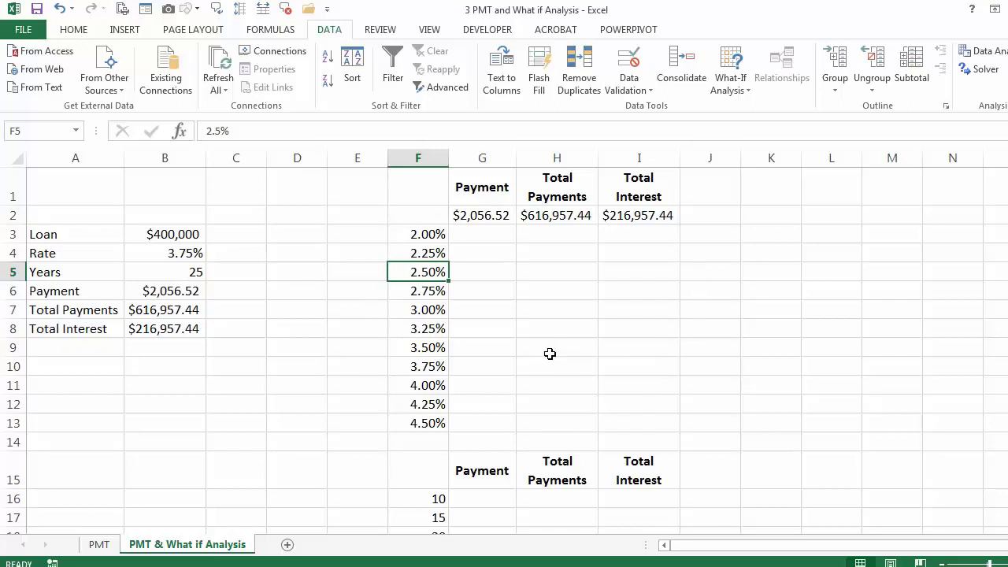
pyautogui.click(171, 293)
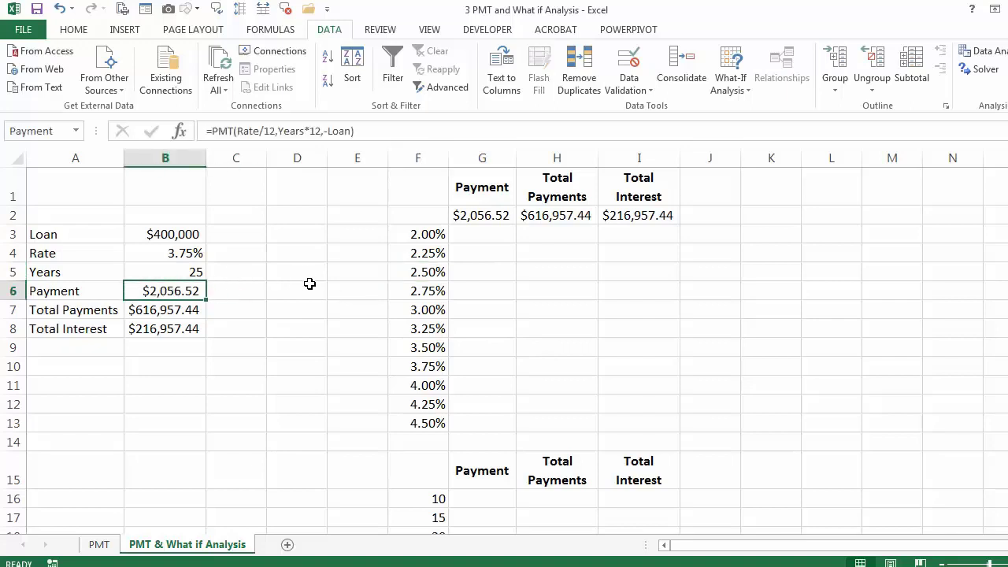
# Link G2 under the Payment header to the Payment cell B6
pyautogui.click(496, 218)
pyautogui.write('=')
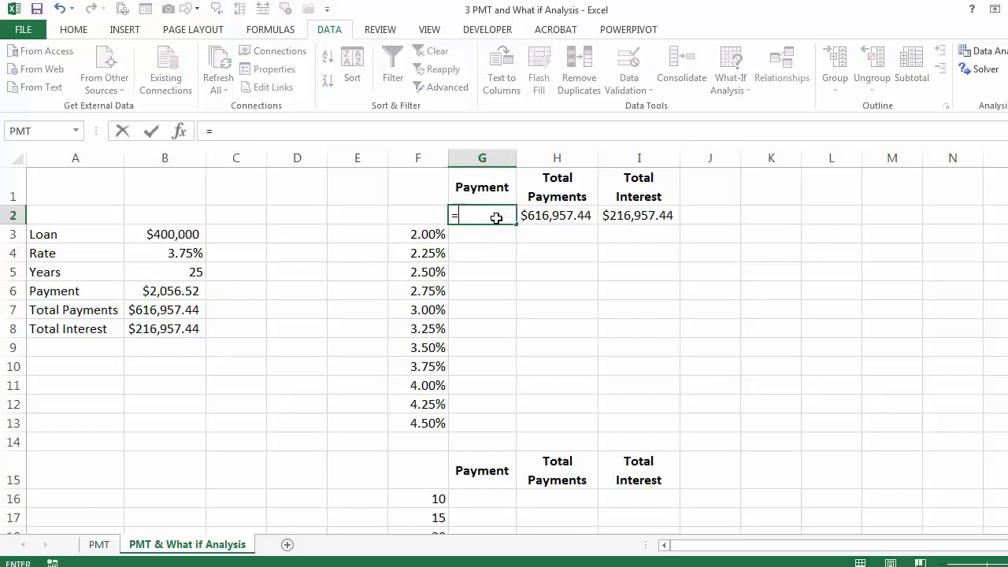
pyautogui.click(176, 287)
pyautogui.press('Return')
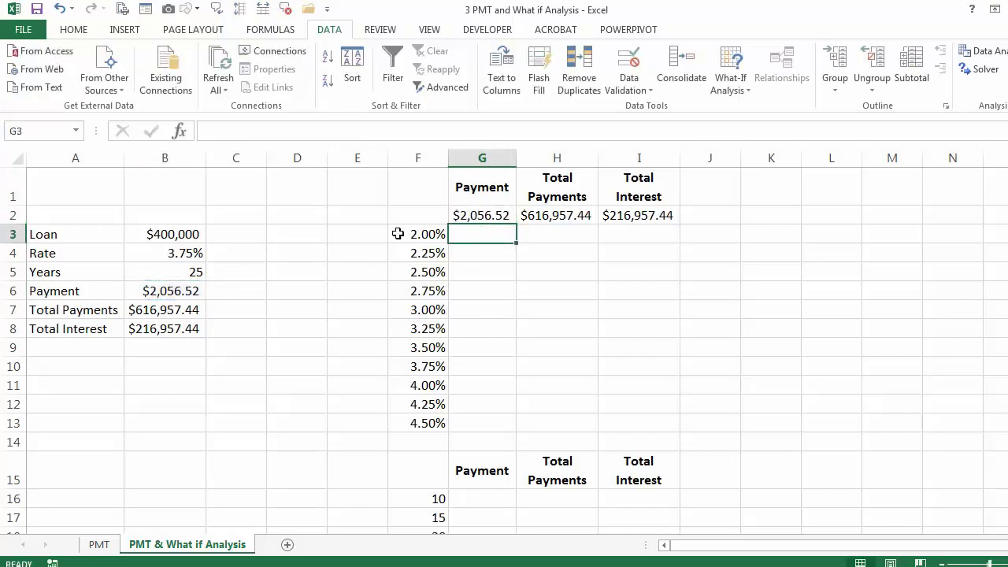
# Link H2 to the Total Payments cell B7 with the formula =Total_Payments
pyautogui.click(556, 218)
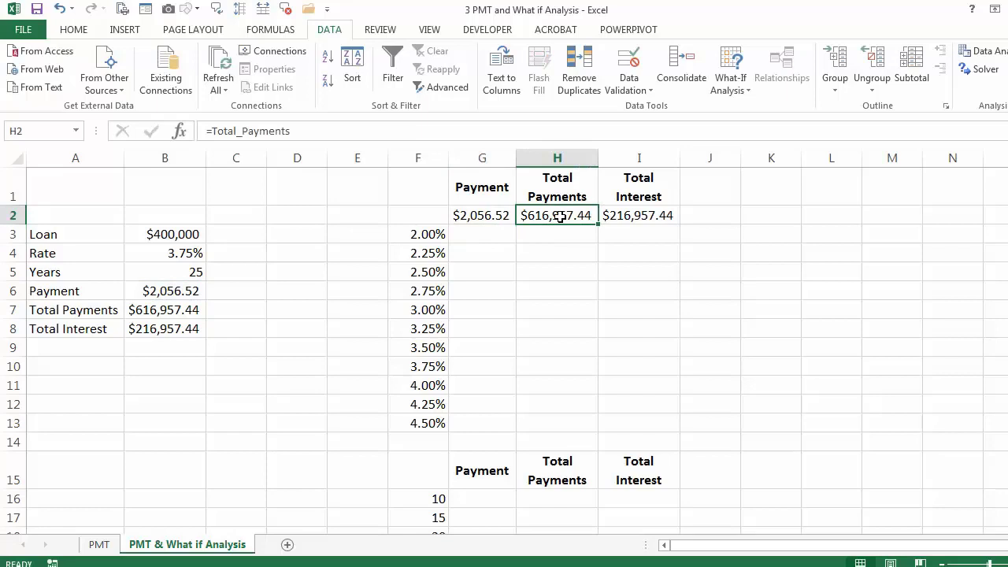
pyautogui.write('=')
pyautogui.click(193, 309)
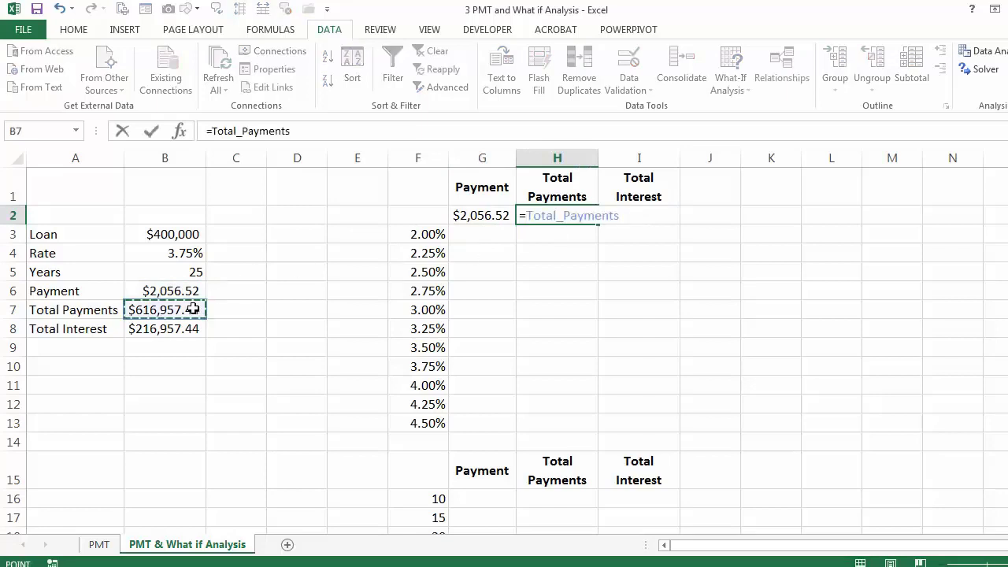
pyautogui.press('Return')
# Link I2 under the Total Interest header to the Total Interest cell B8
pyautogui.click(634, 219)
pyautogui.doubleClick(634, 219)
pyautogui.press('Escape')
pyautogui.write('=')
pyautogui.click(182, 329)
pyautogui.press('Return')
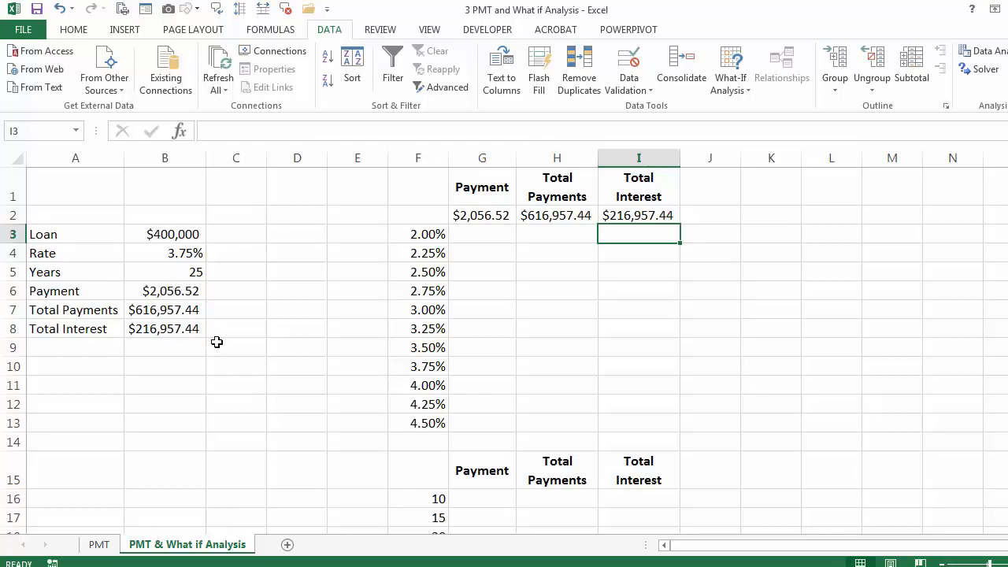
# Create a one-variable data table over F2:I13 using the Rate cell B4 as the column input cell
pyautogui.click(404, 240)
pyautogui.click(411, 255)
pyautogui.click(417, 290)
pyautogui.click(424, 347)
pyautogui.click(429, 402)
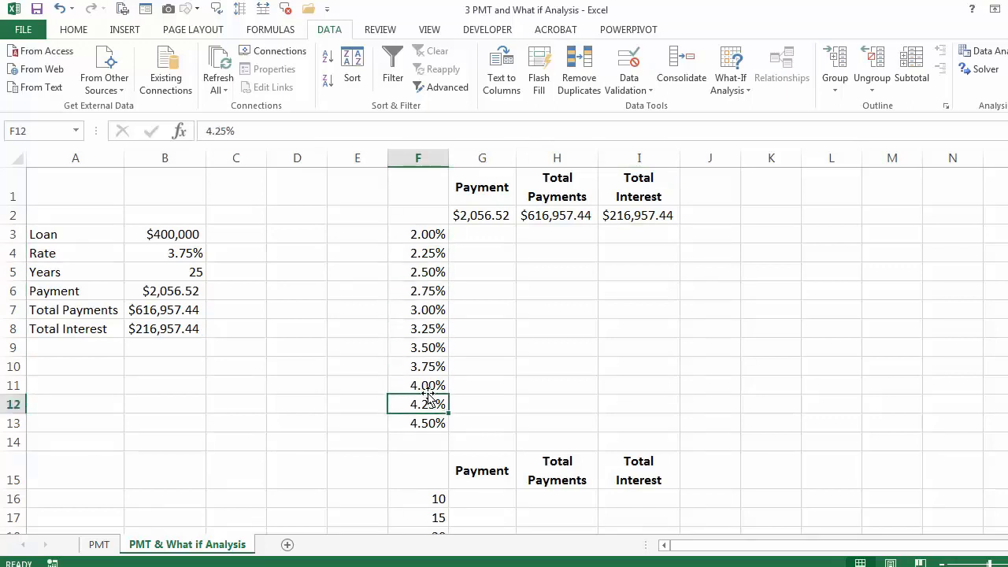
pyautogui.moveTo(424, 220); pyautogui.dragTo(644, 423)
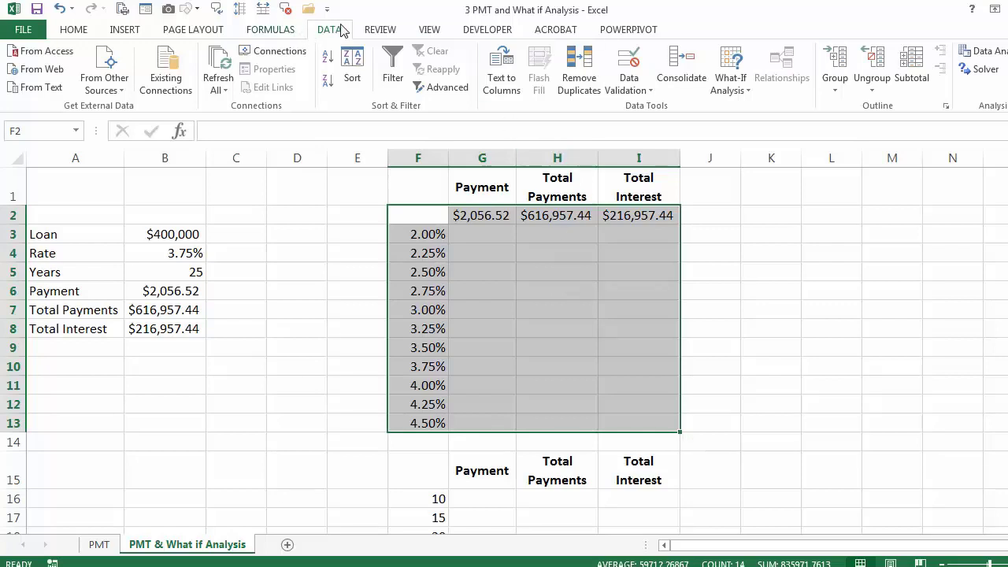
pyautogui.click(728, 77)
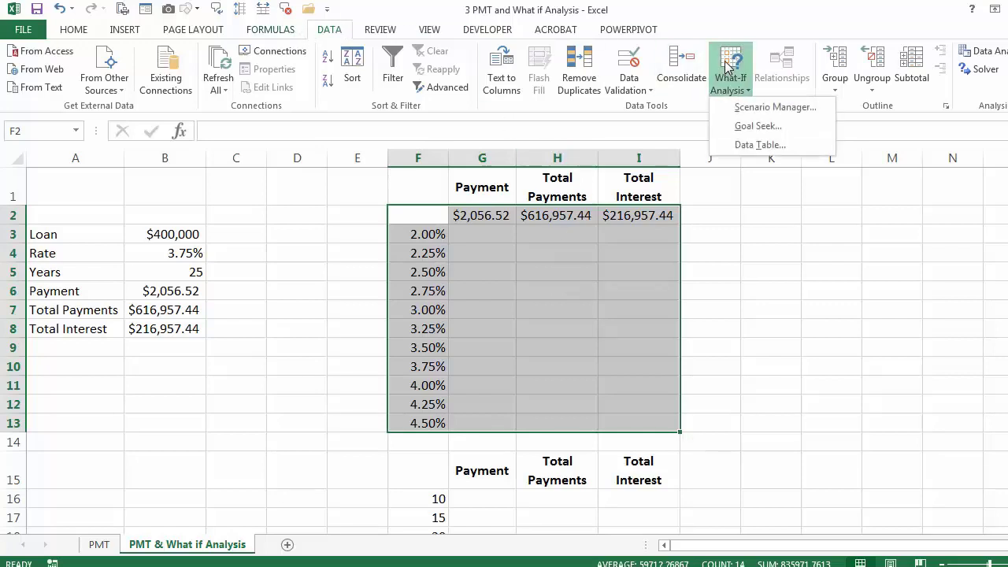
pyautogui.click(756, 145)
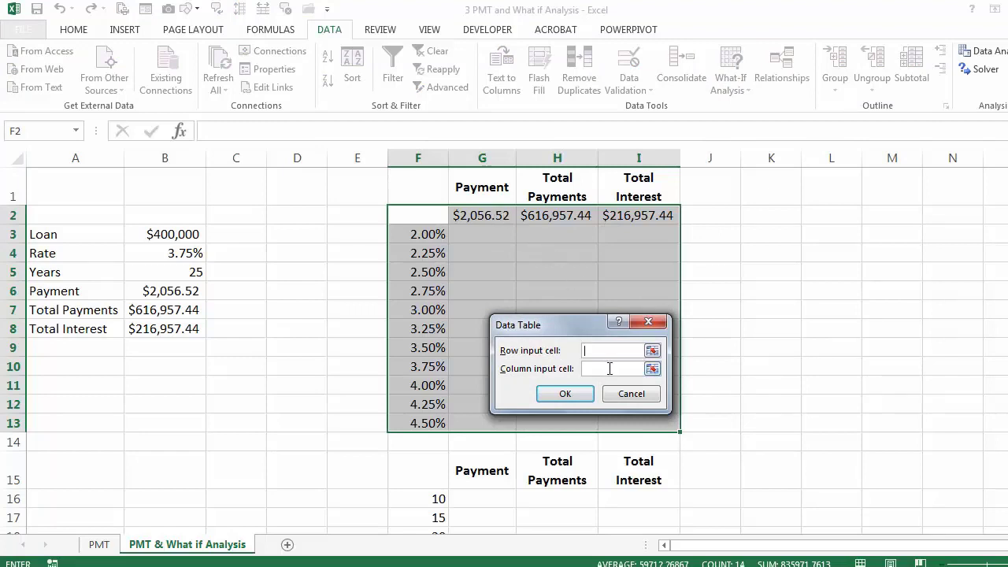
pyautogui.click(610, 368)
pyautogui.click(172, 254)
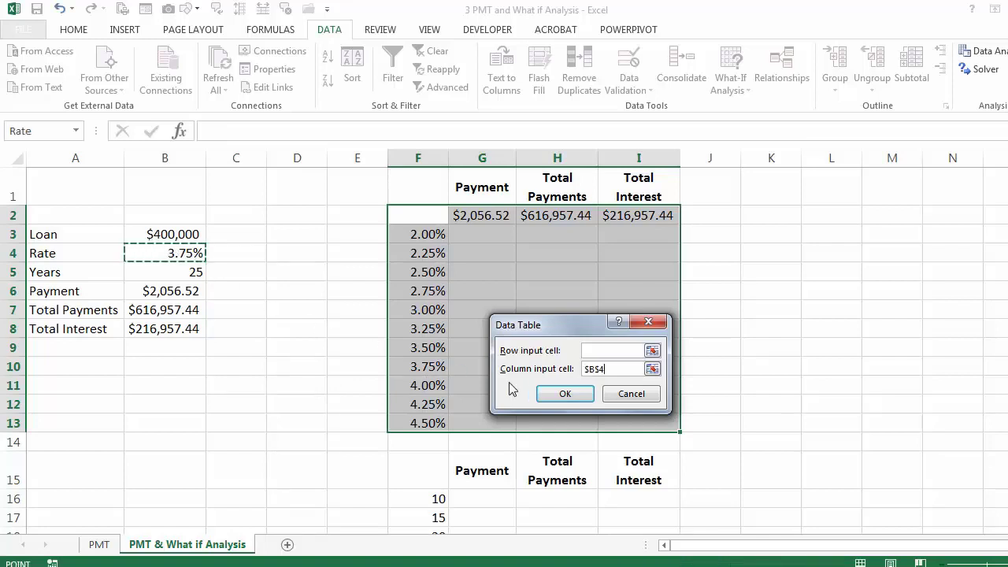
pyautogui.click(565, 394)
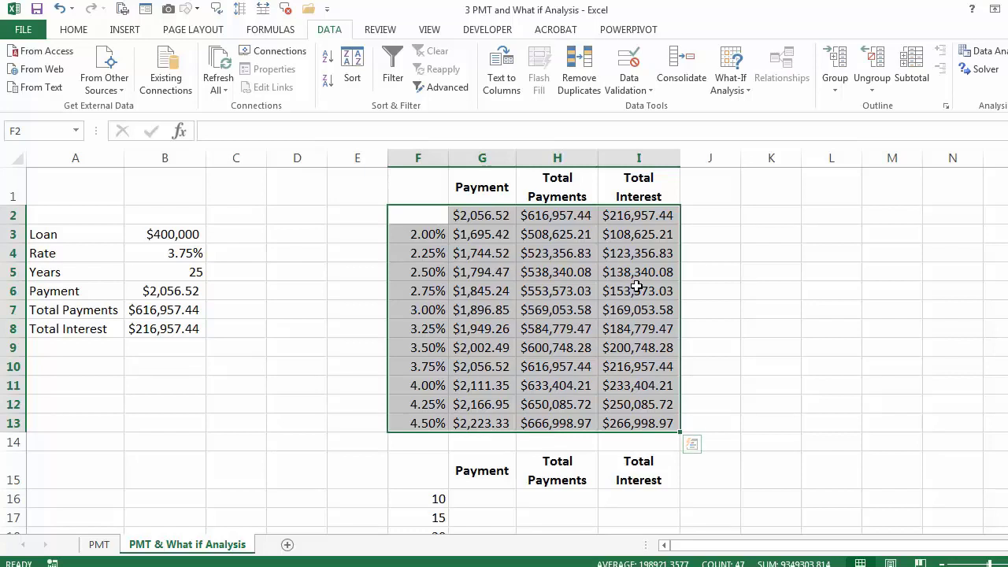
# Insert a blank row at row 16, between the second table's headers and its list of years
pyautogui.scroll(-3, 643, 285)
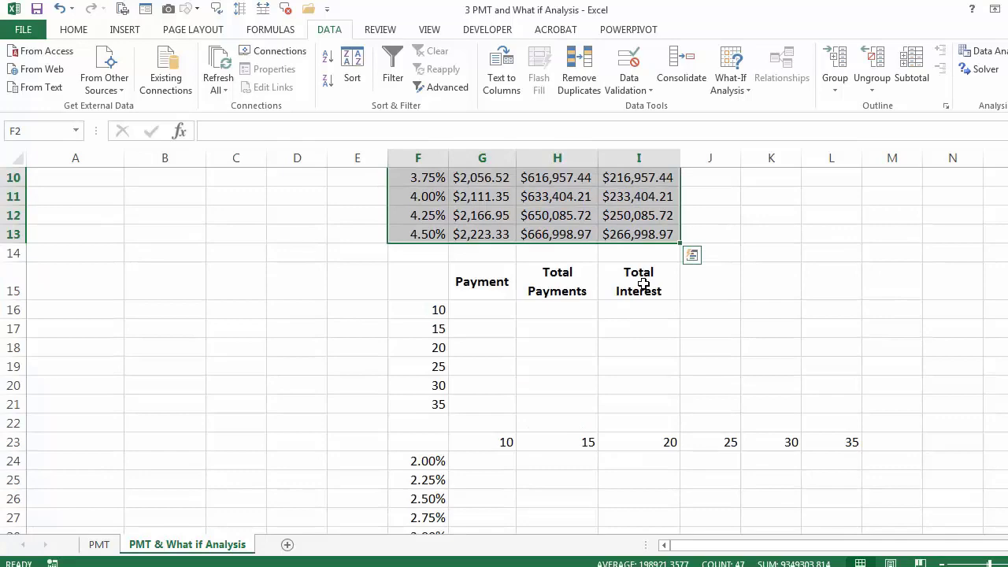
pyautogui.scroll(2, 644, 284)
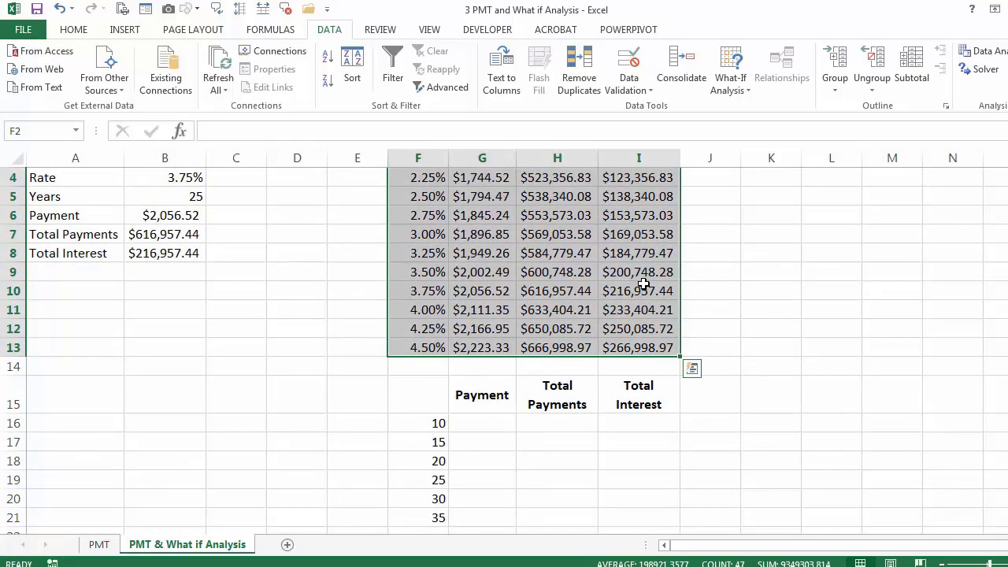
pyautogui.scroll(-1, 644, 285)
pyautogui.scroll(2, 643, 284)
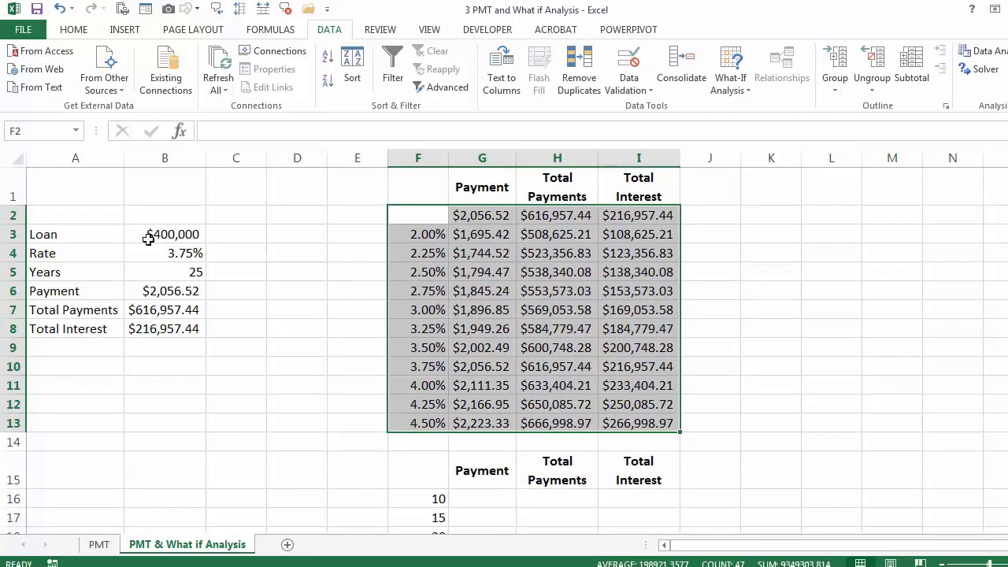
pyautogui.click(161, 268)
pyautogui.scroll(-3, 455, 355)
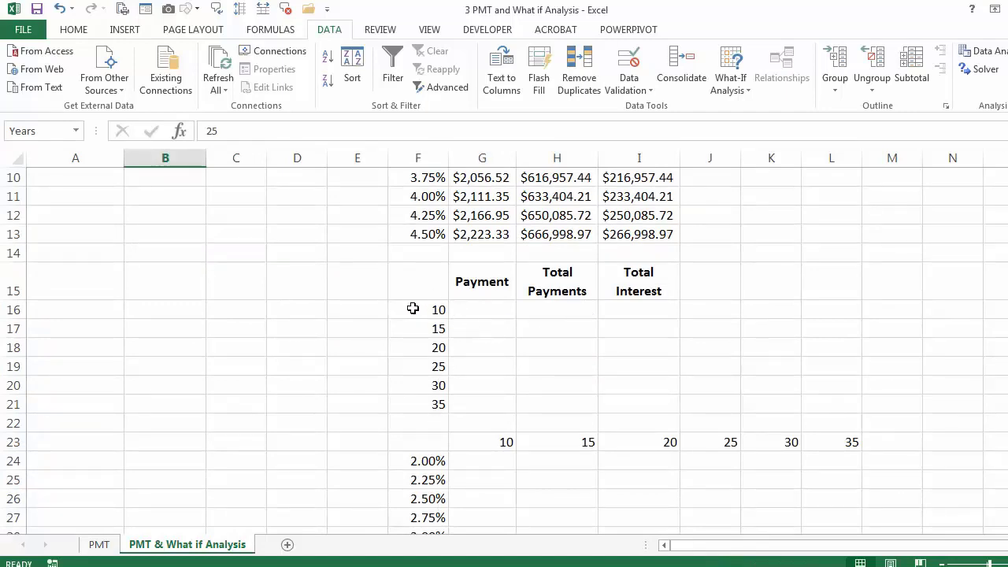
pyautogui.rightClick(15, 310)
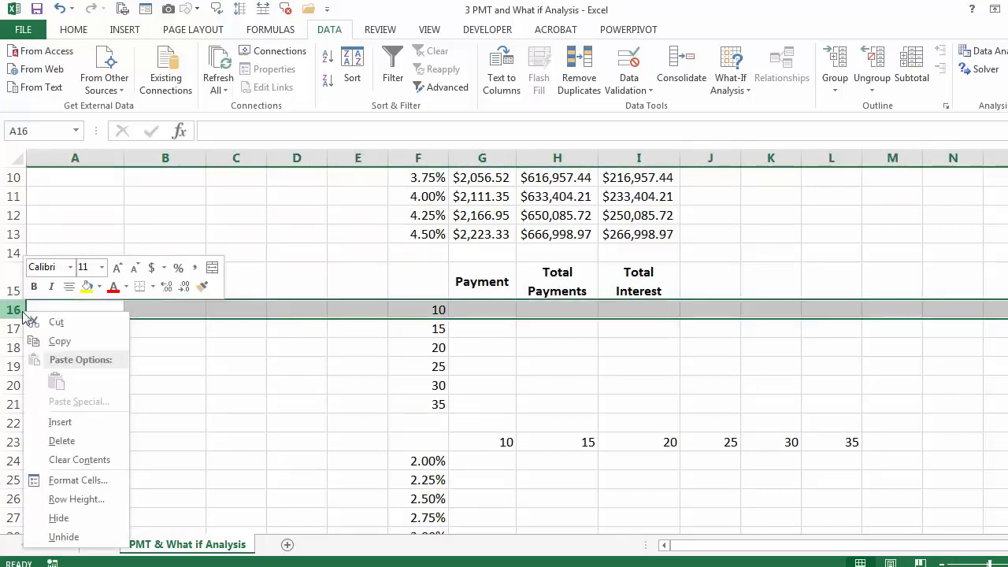
pyautogui.click(60, 423)
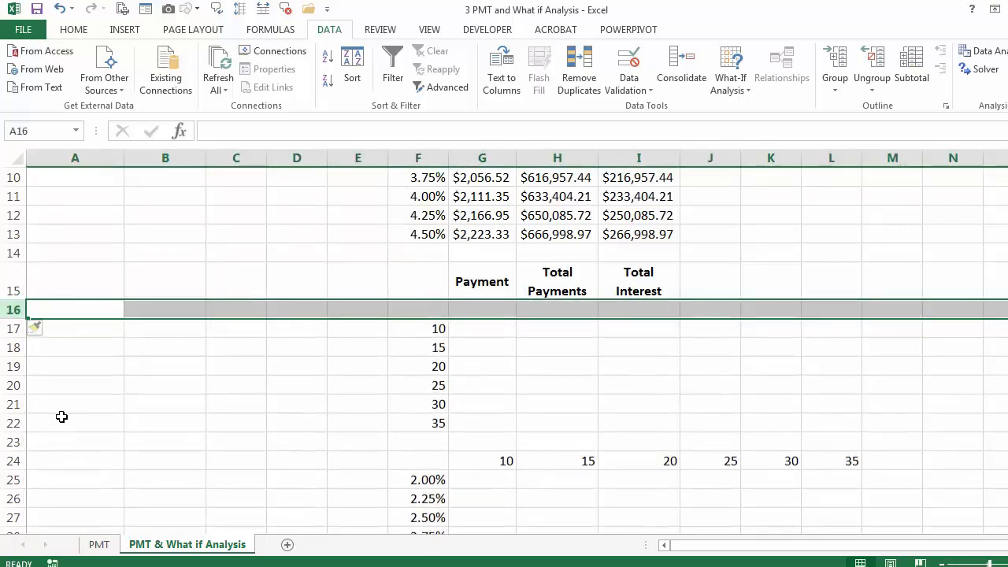
# Link G16 in the second table to the Payment cell B6 with the formula =Payment
pyautogui.click(462, 311)
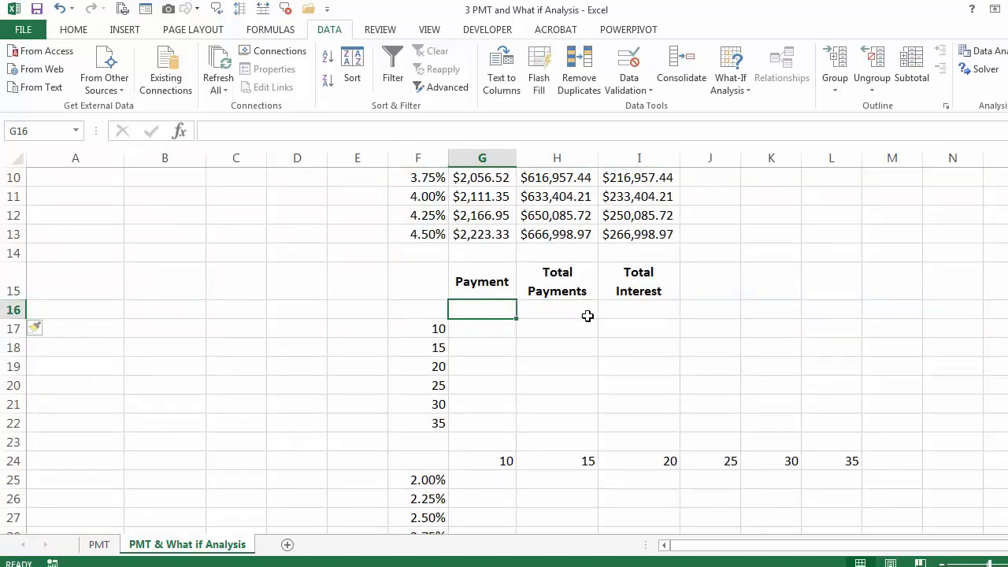
pyautogui.scroll(3, 586, 319)
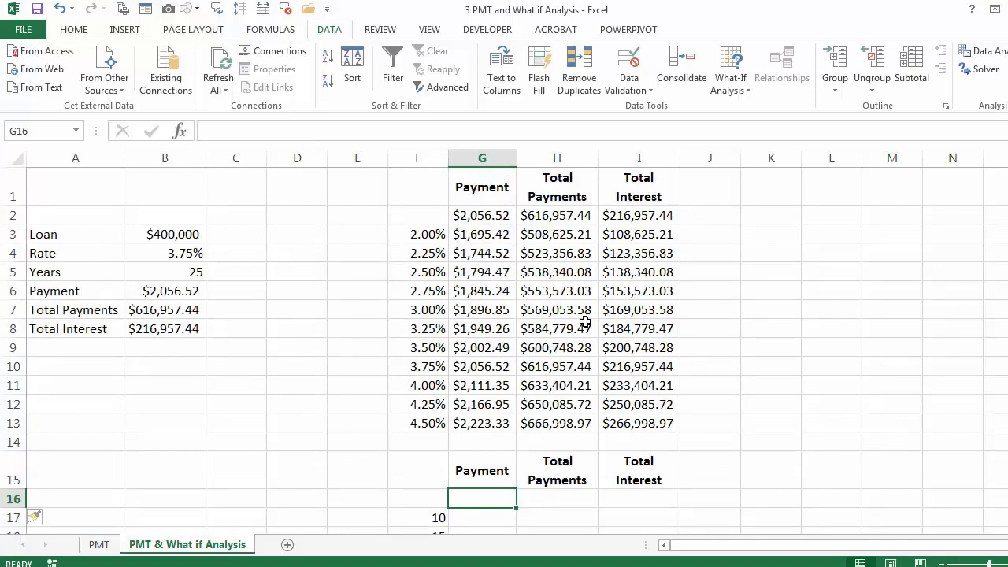
pyautogui.write('=')
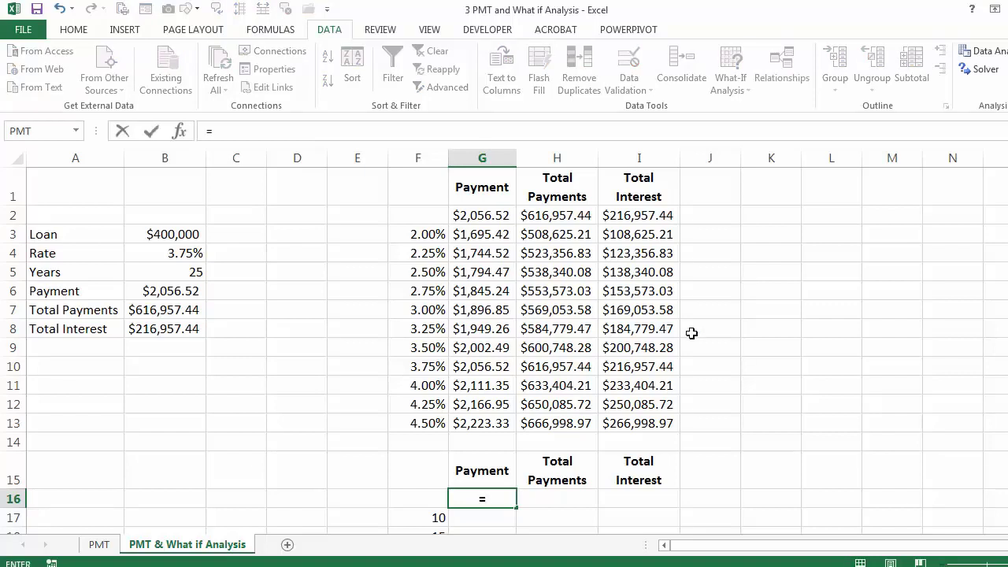
pyautogui.click(151, 286)
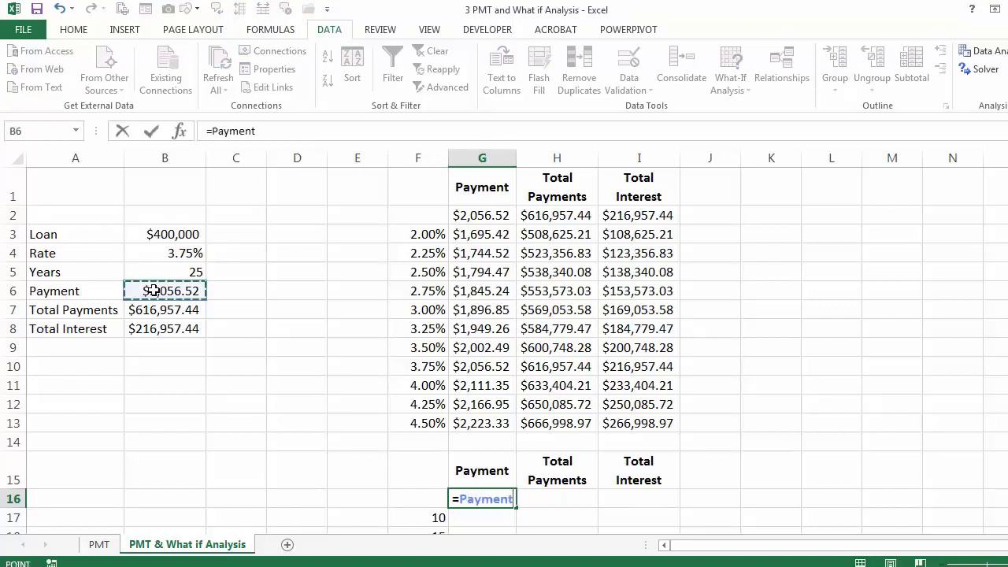
pyautogui.press('Return')
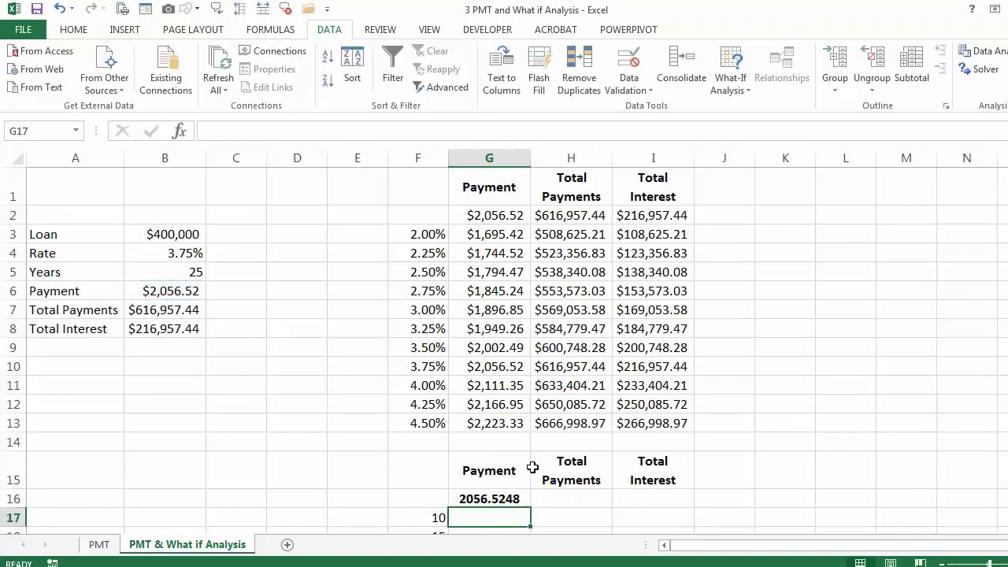
# Link H16 in the second table to the Total Payments cell B7
pyautogui.click(551, 499)
pyautogui.write('=')
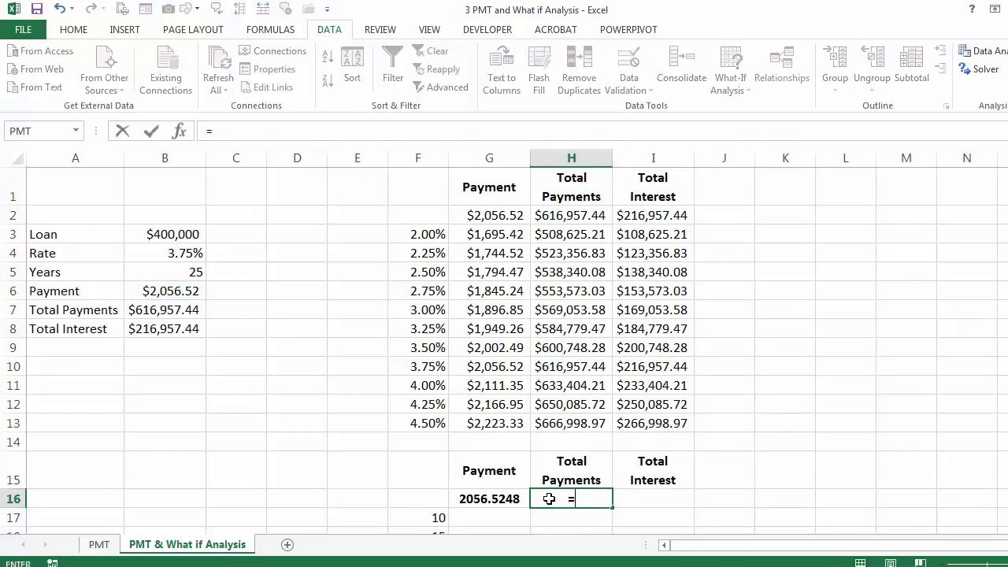
pyautogui.click(177, 312)
pyautogui.press('Return')
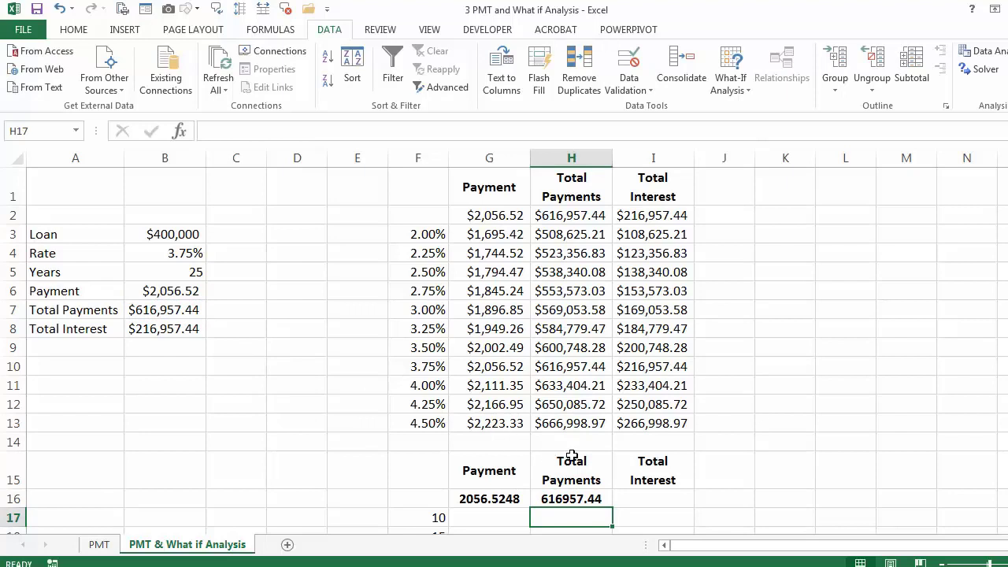
# Reference the Total Interest row in I16 of the second table with the formula =A8:B8
pyautogui.click(634, 498)
pyautogui.write('=')
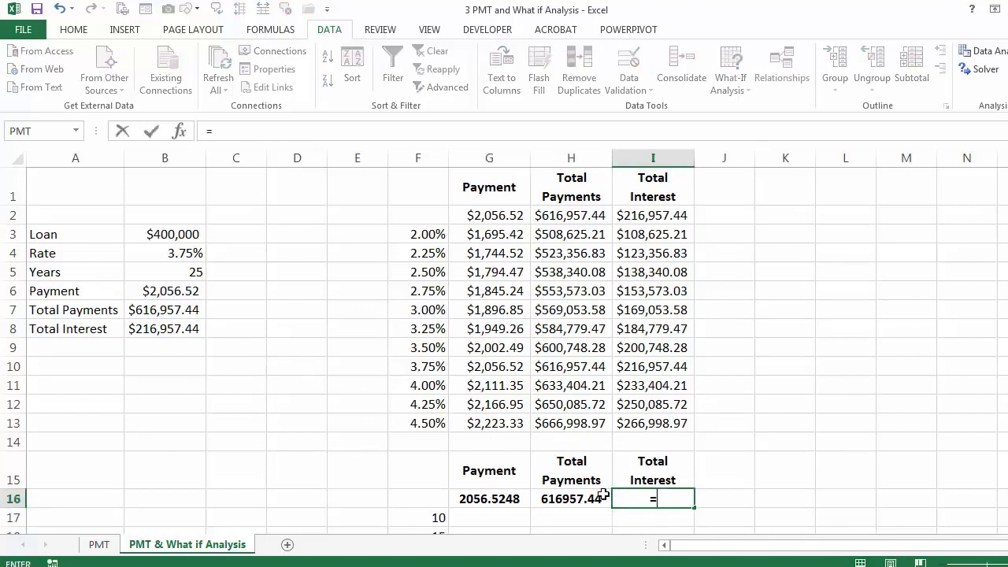
pyautogui.click(128, 329)
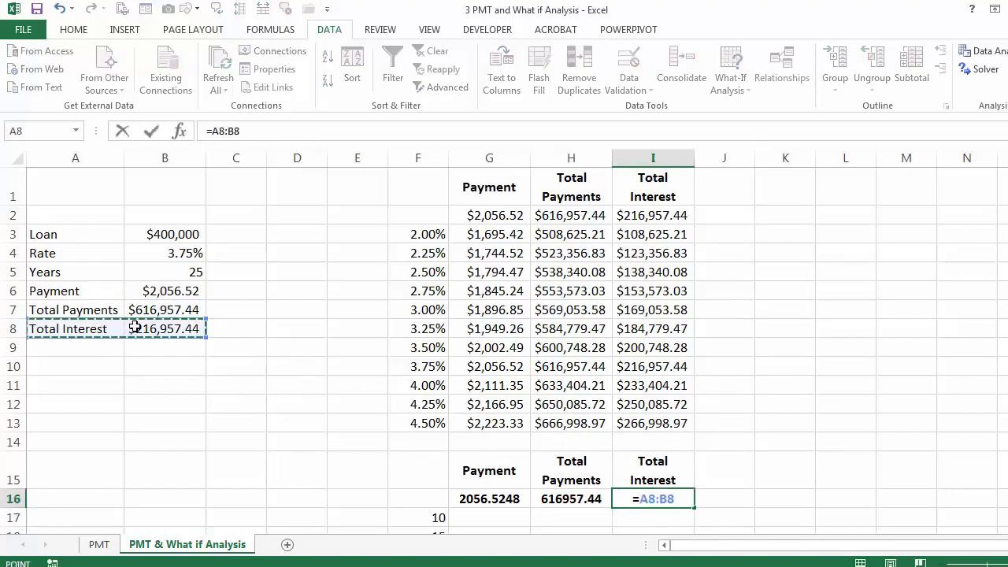
pyautogui.press('Return')
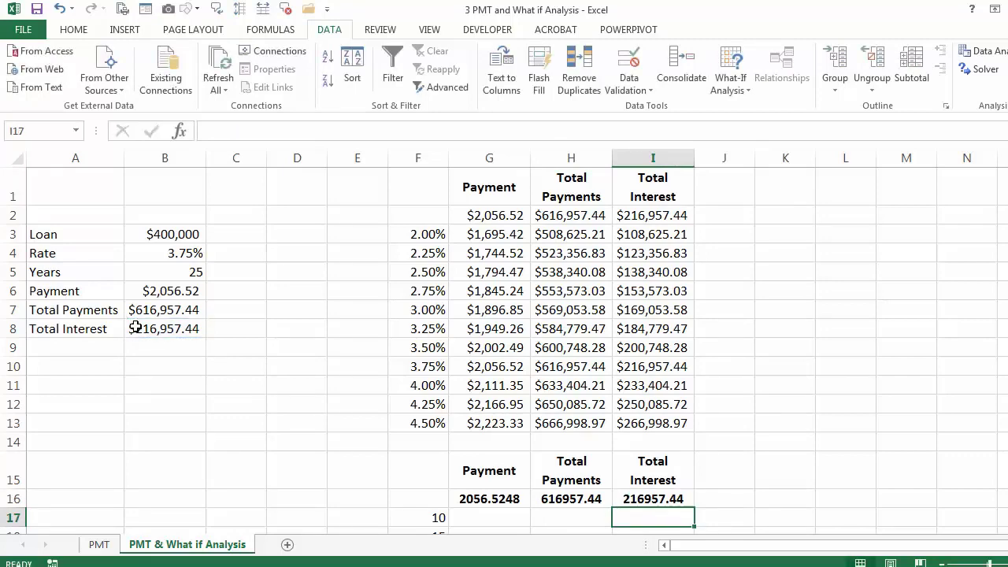
pyautogui.scroll(-2, 518, 351)
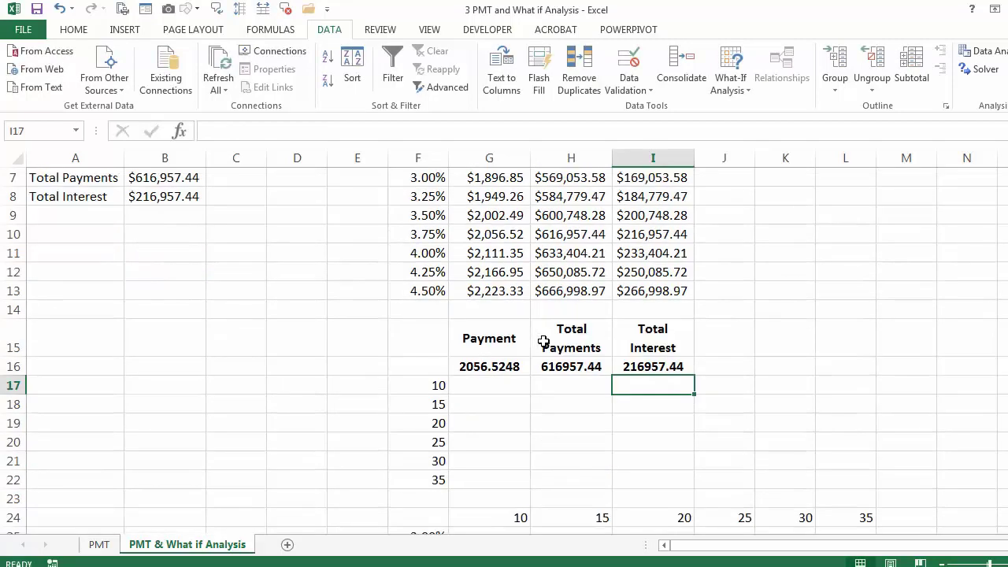
# Copy the currency format of G13 onto G16:I22 in the second table with Format Painter
pyautogui.click(506, 293)
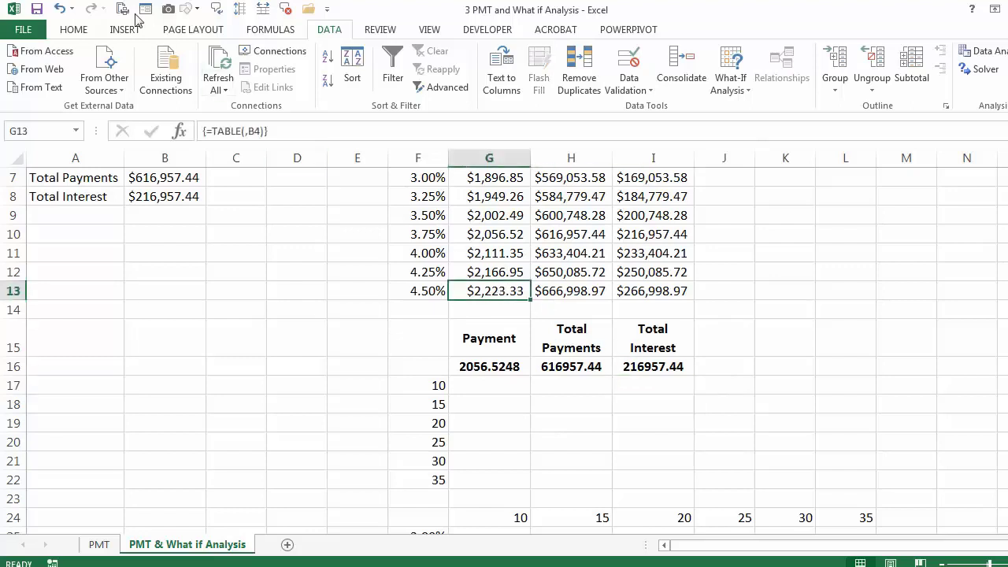
pyautogui.click(66, 30)
pyautogui.click(53, 89)
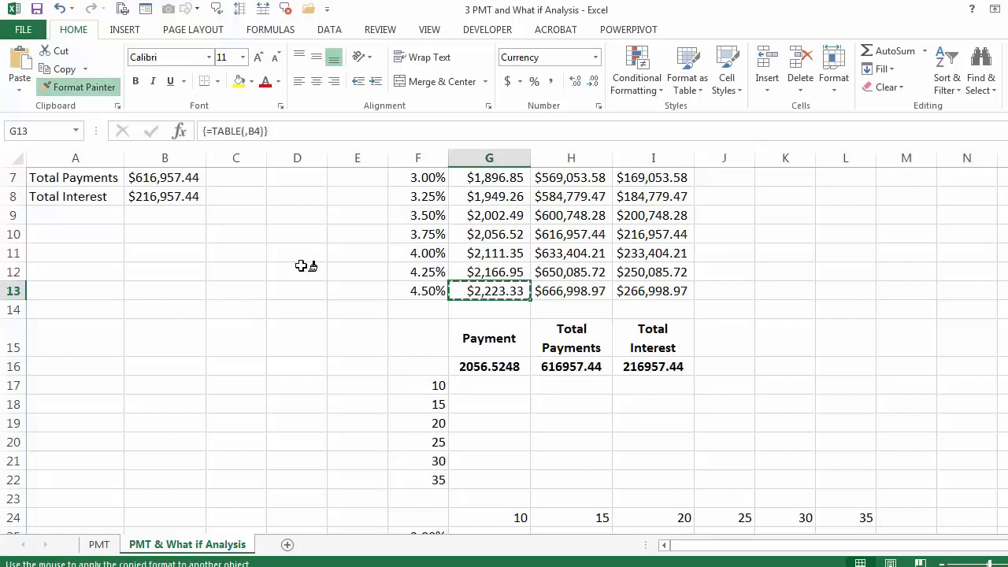
pyautogui.moveTo(463, 364)
pyautogui.mouseDown()
pyautogui.moveTo(651, 380)
pyautogui.moveTo(647, 473)
pyautogui.mouseUp()
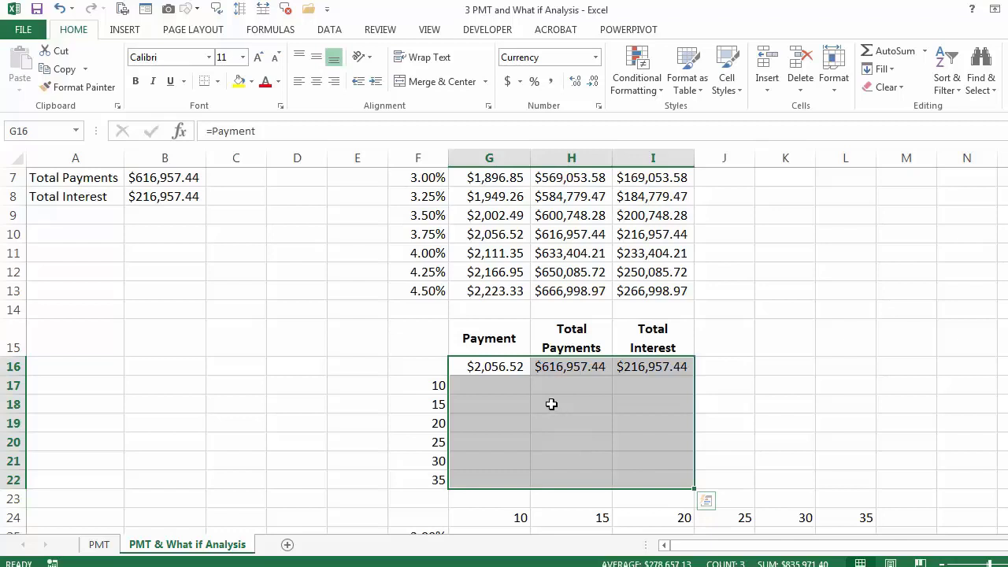
# Create a What-If data table over F16:I22, using the Years cell B5 as the column input cell
pyautogui.moveTo(418, 365); pyautogui.dragTo(648, 479)
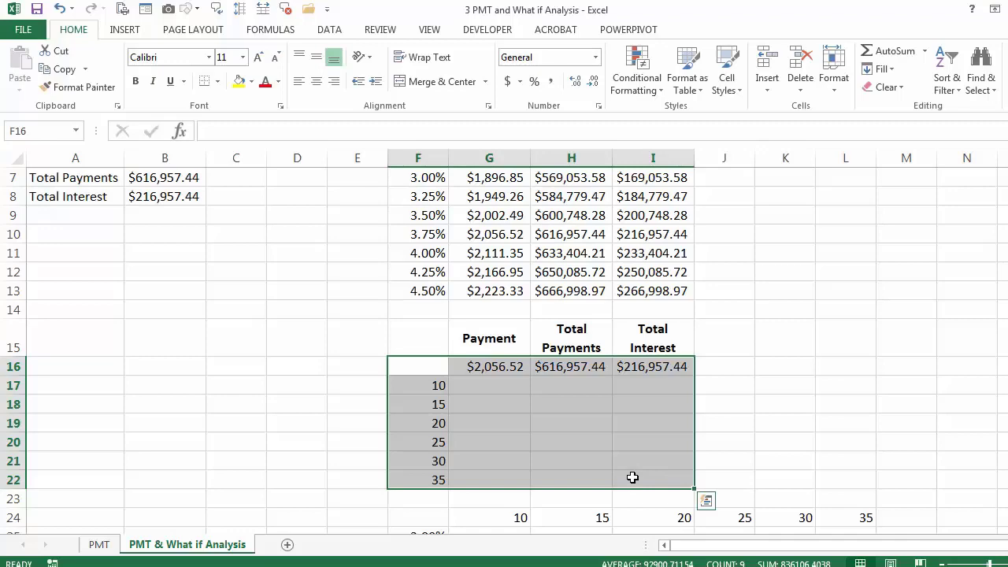
pyautogui.scroll(1, 661, 368)
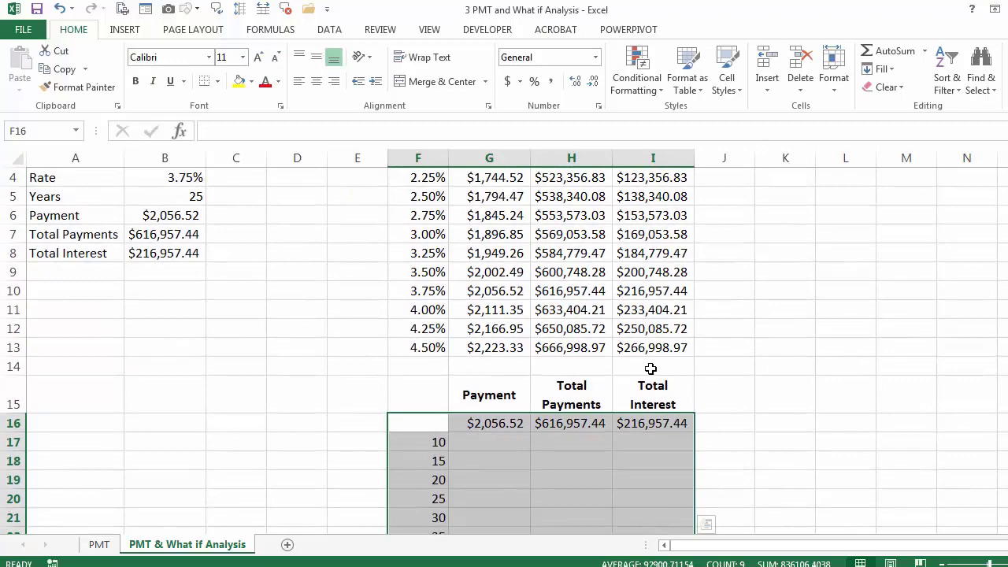
pyautogui.scroll(-1, 650, 368)
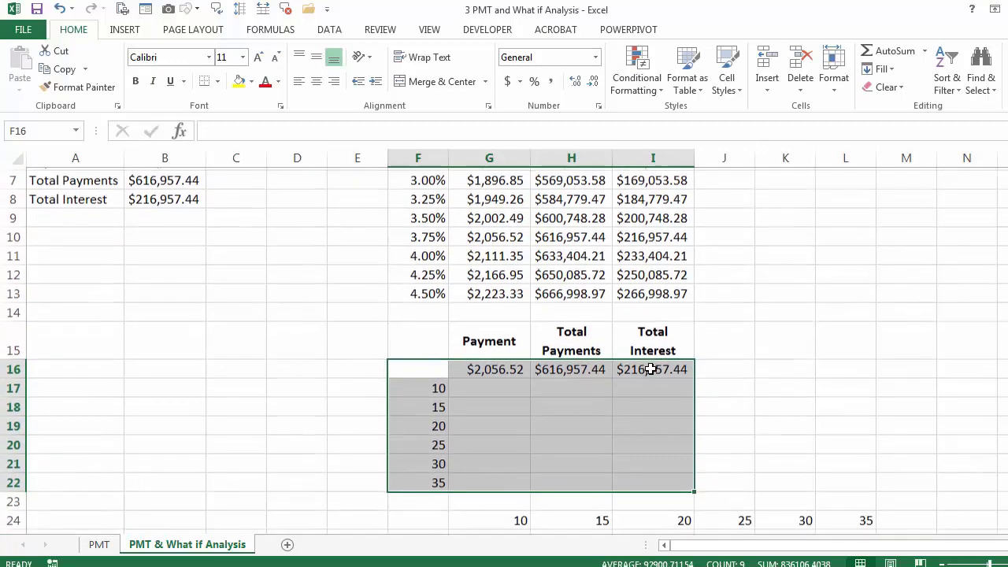
pyautogui.scroll(2, 650, 368)
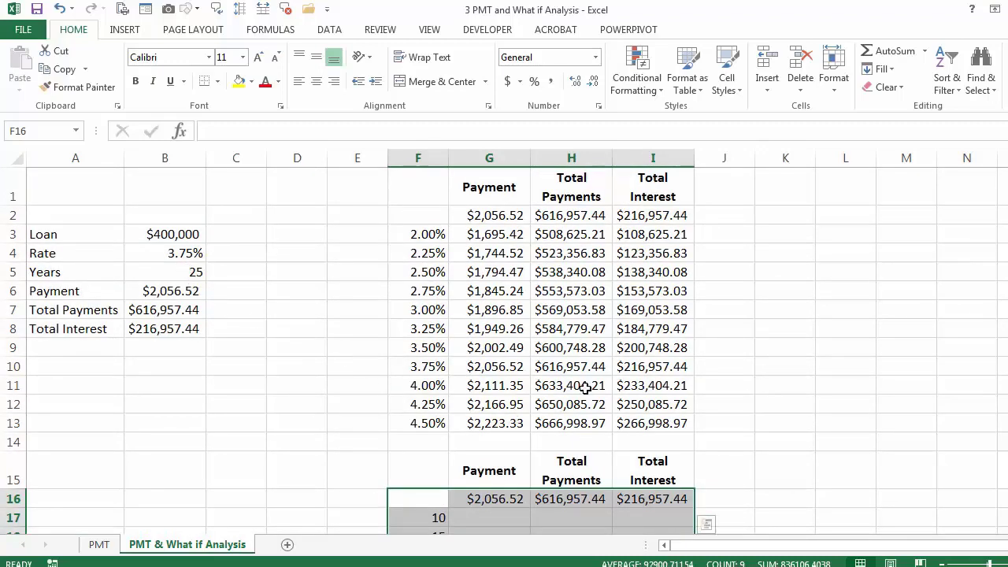
pyautogui.scroll(-2, 593, 395)
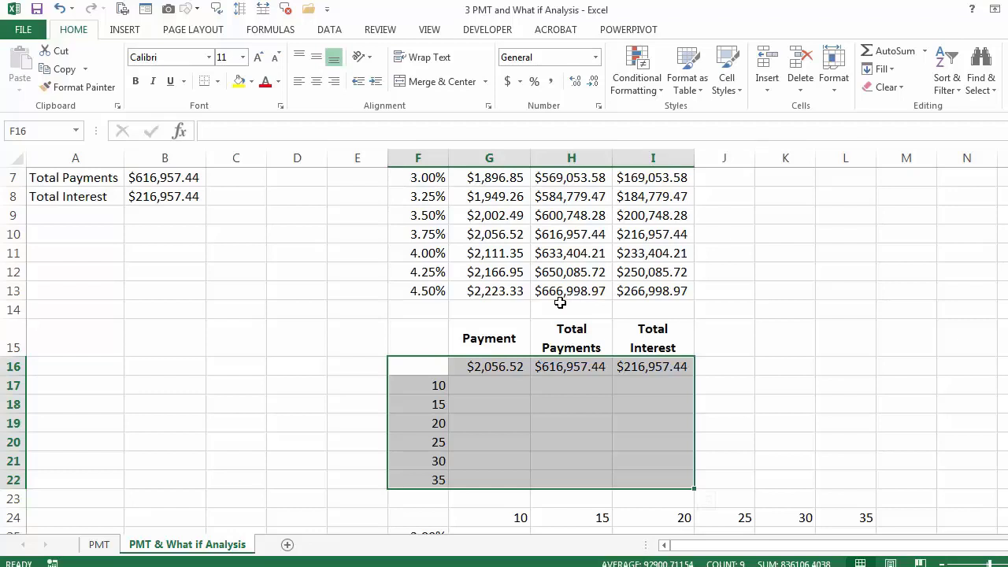
pyautogui.click(338, 31)
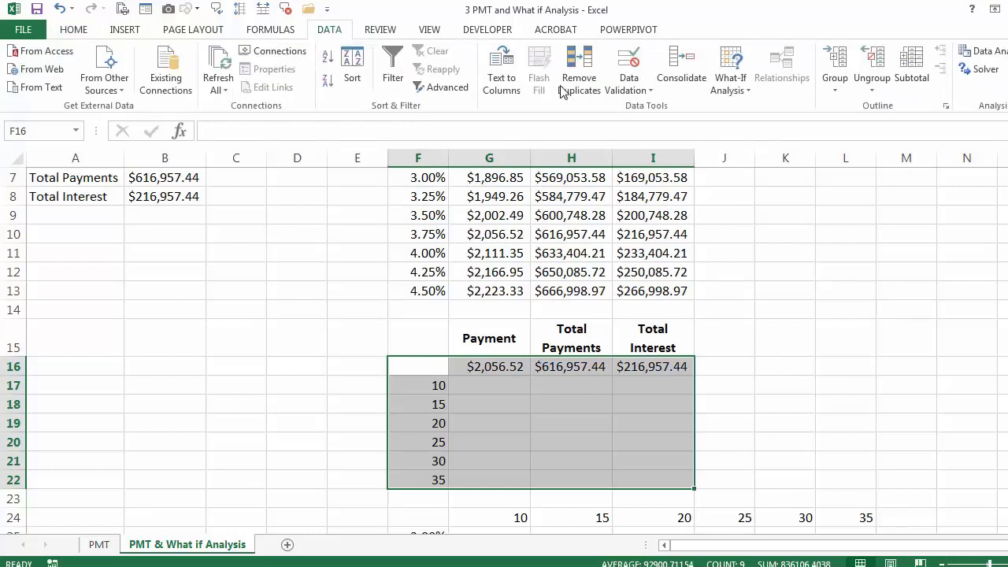
pyautogui.click(729, 83)
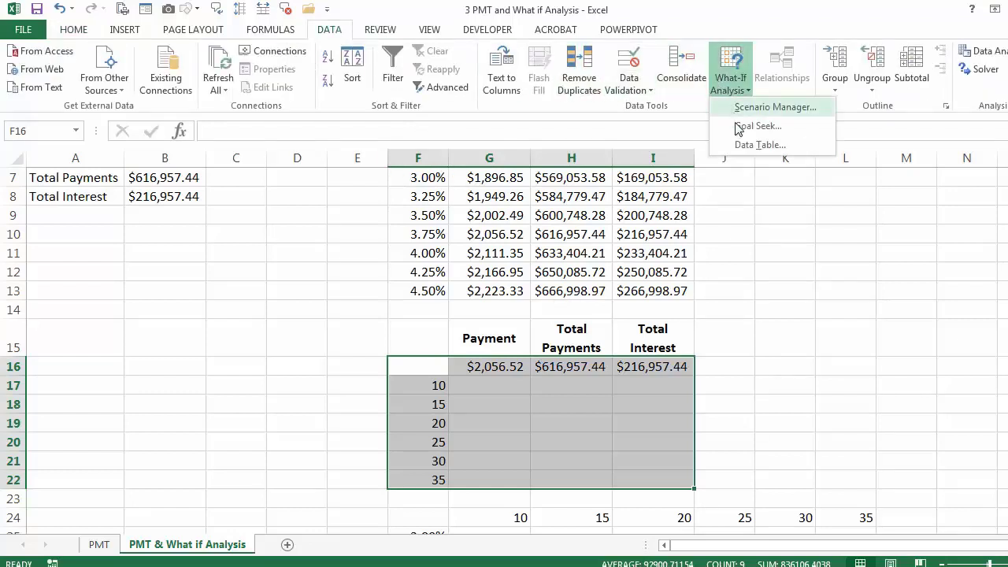
pyautogui.click(745, 147)
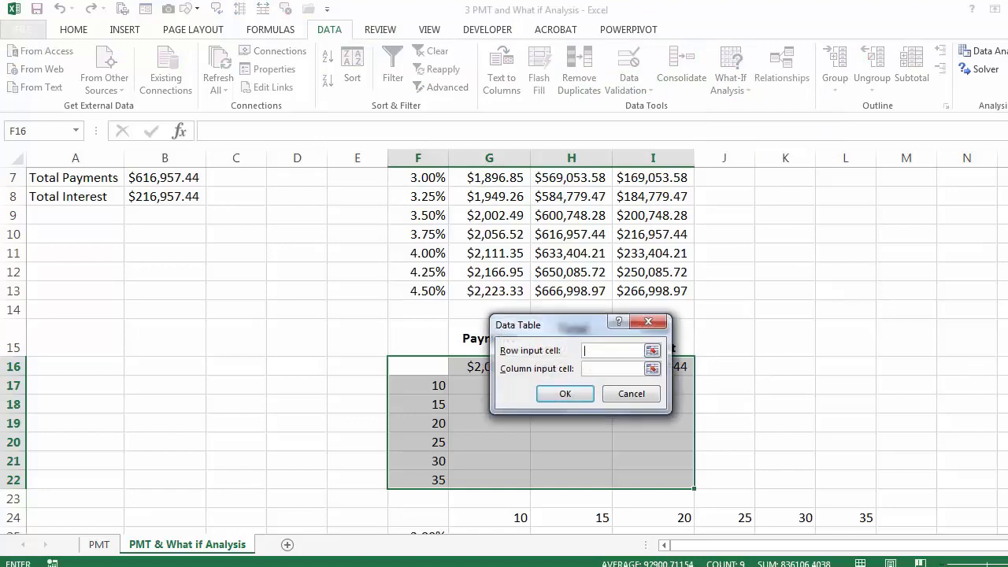
pyautogui.scroll(1, 504, 350)
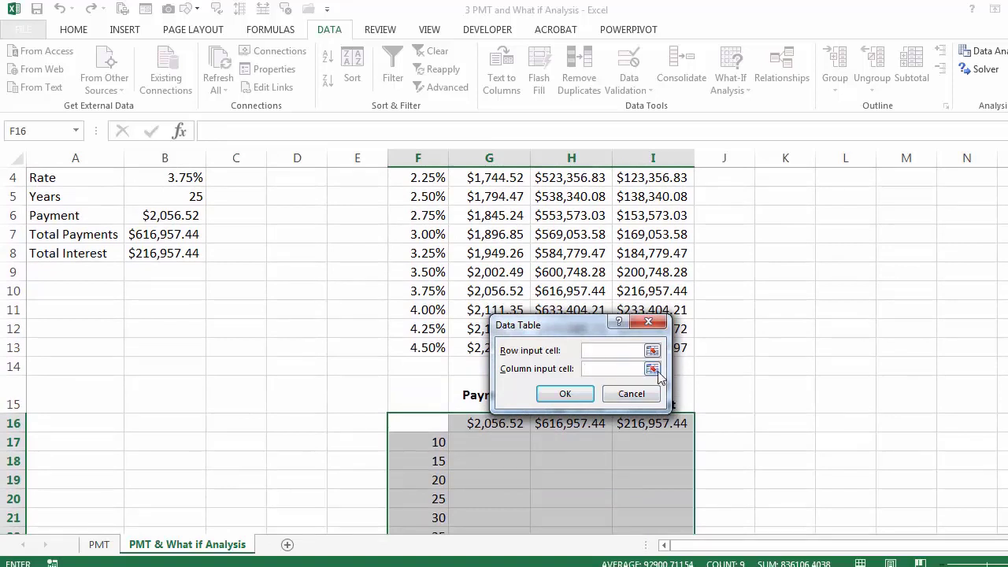
pyautogui.click(181, 194)
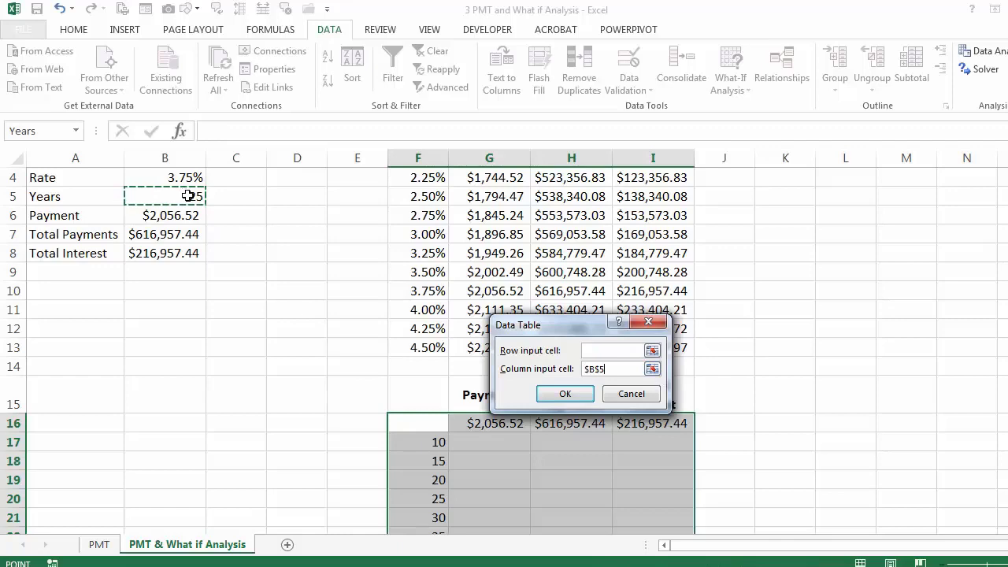
pyautogui.click(577, 397)
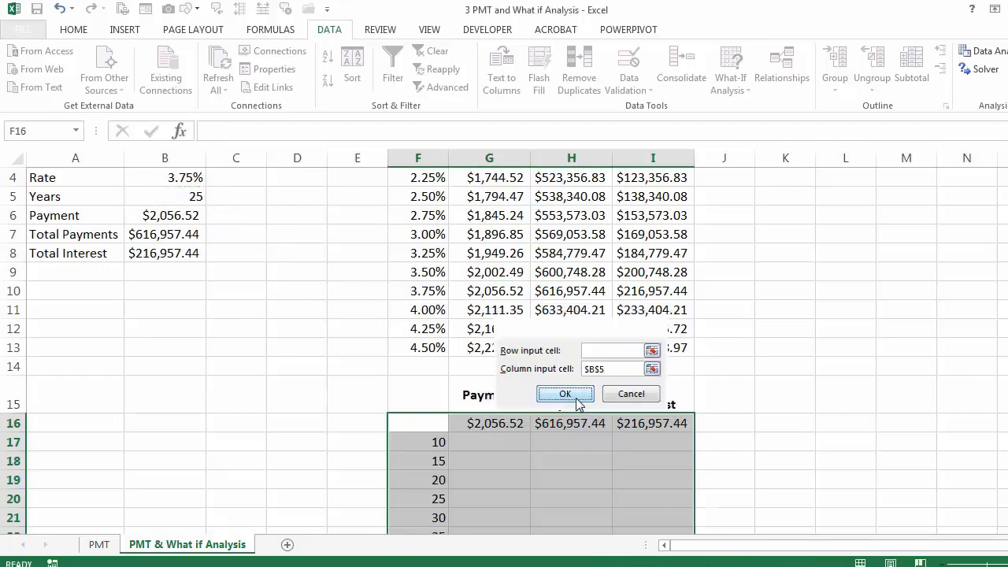
# Highlight the 25-year results in G20:I20 of the second table with a yellow fill
pyautogui.scroll(-2, 577, 401)
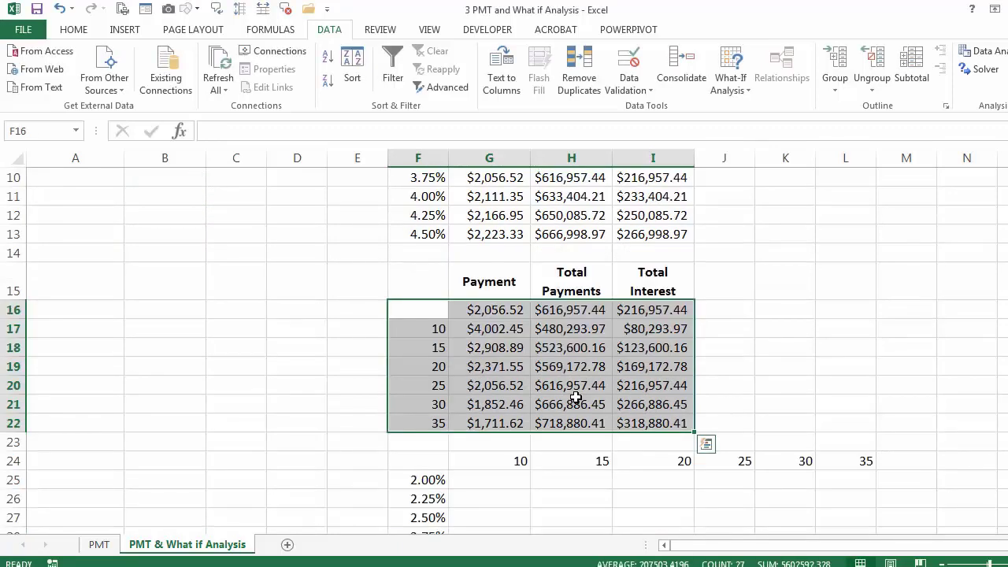
pyautogui.moveTo(457, 384); pyautogui.dragTo(661, 387)
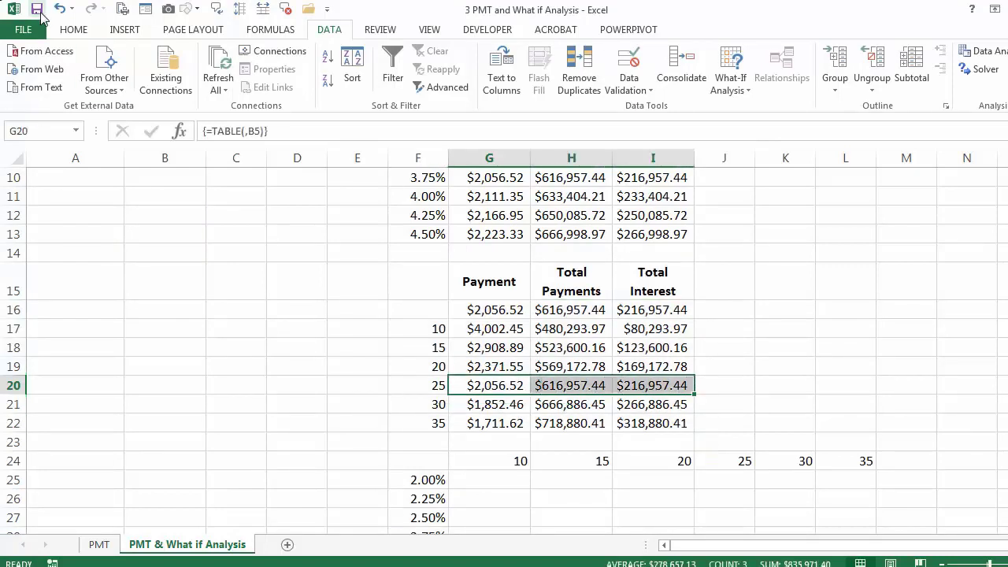
pyautogui.click(71, 30)
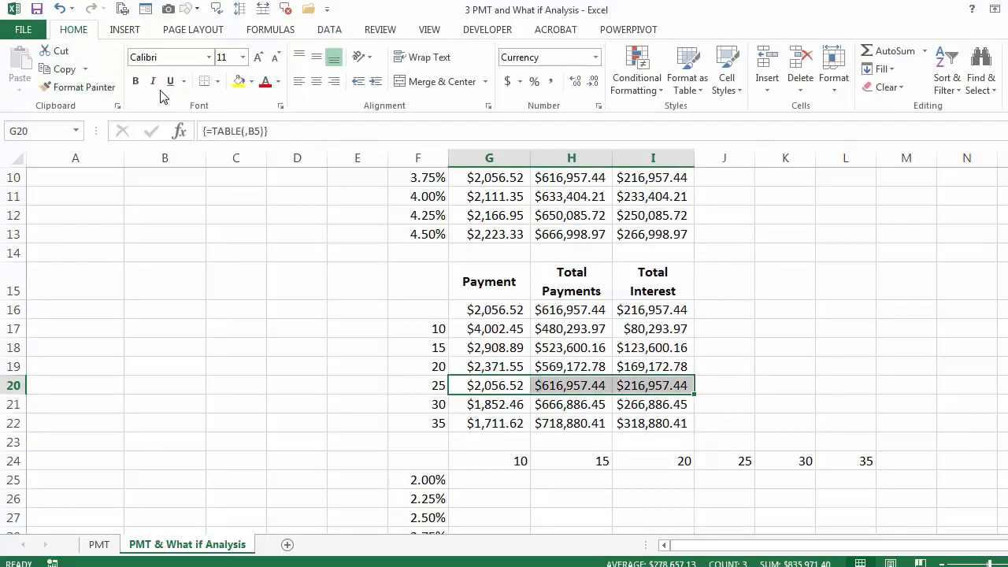
pyautogui.click(239, 81)
# Examine the third table's layout, with interest rates down F25:F35 and loan years across G24:L24
pyautogui.scroll(2, 483, 361)
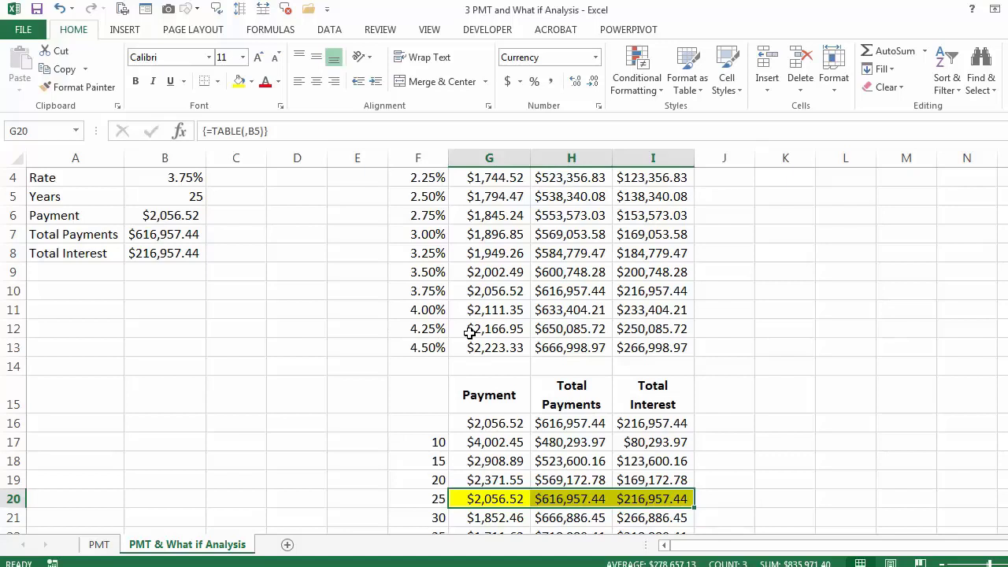
pyautogui.scroll(-3, 471, 333)
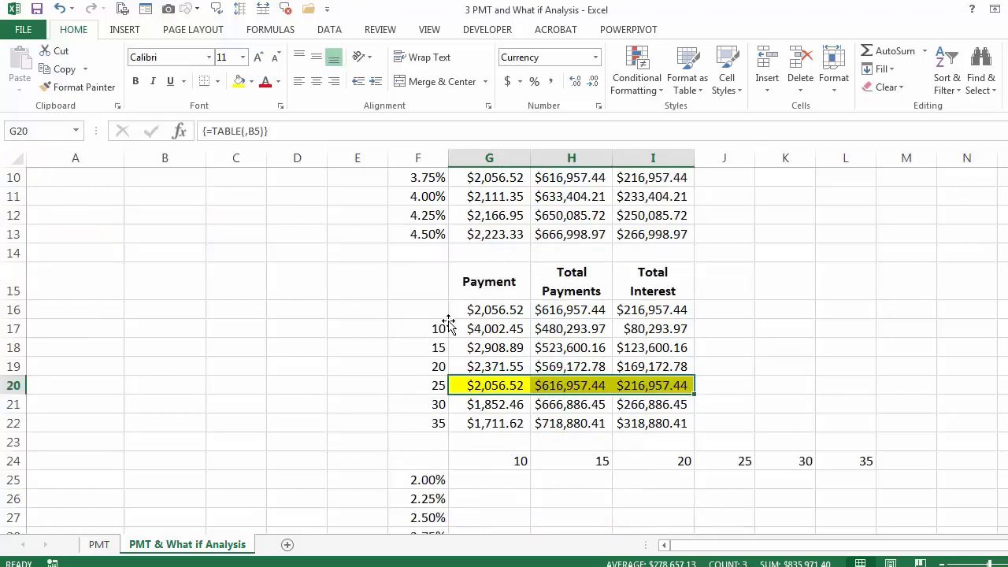
pyautogui.scroll(-1, 447, 323)
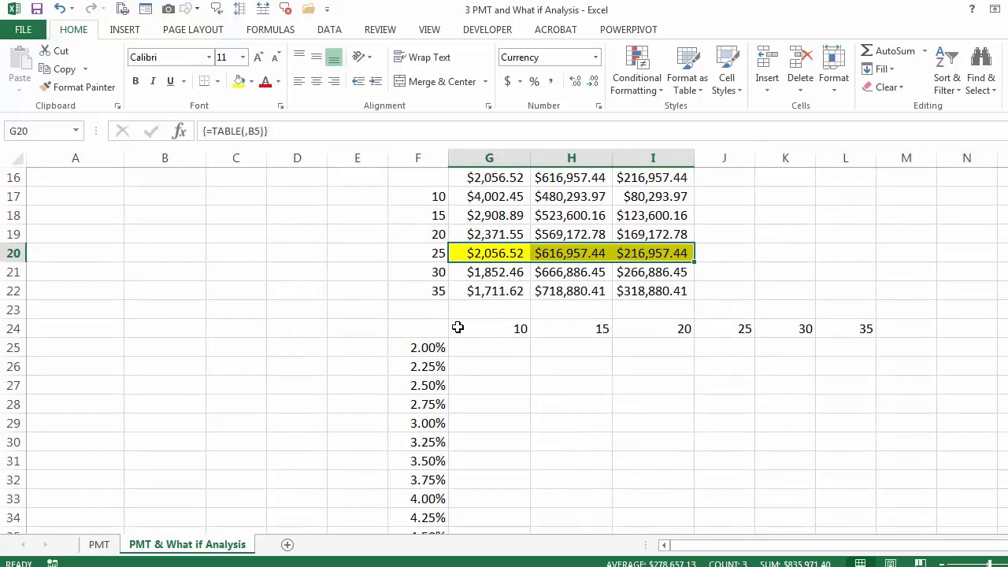
pyautogui.scroll(-1, 468, 333)
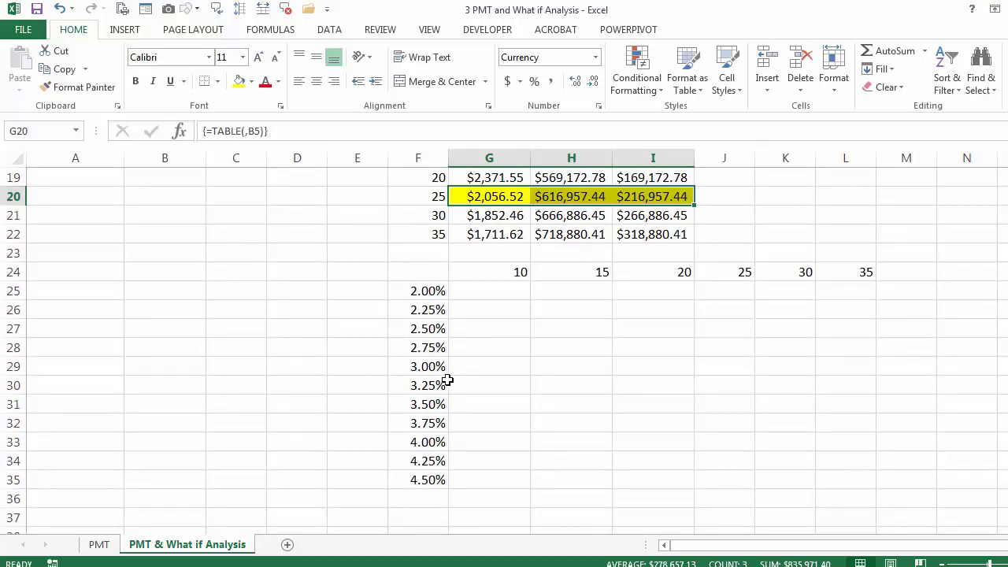
pyautogui.click(416, 420)
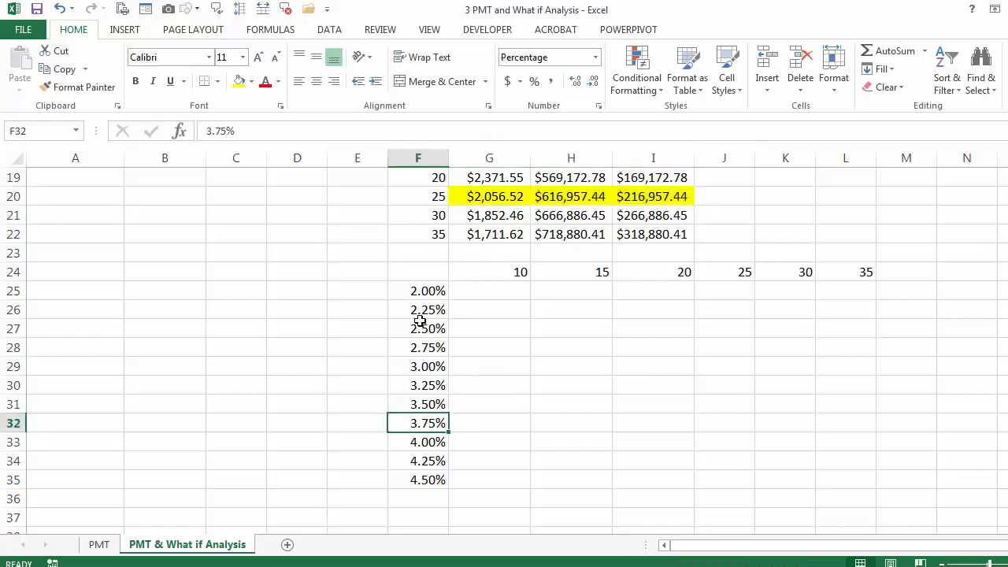
pyautogui.click(418, 291)
pyautogui.click(418, 310)
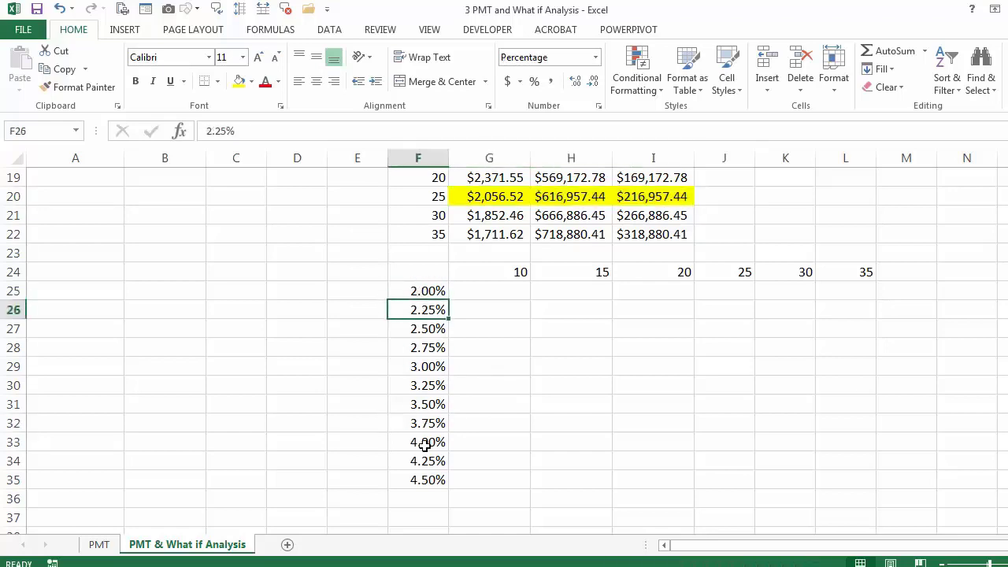
pyautogui.click(422, 482)
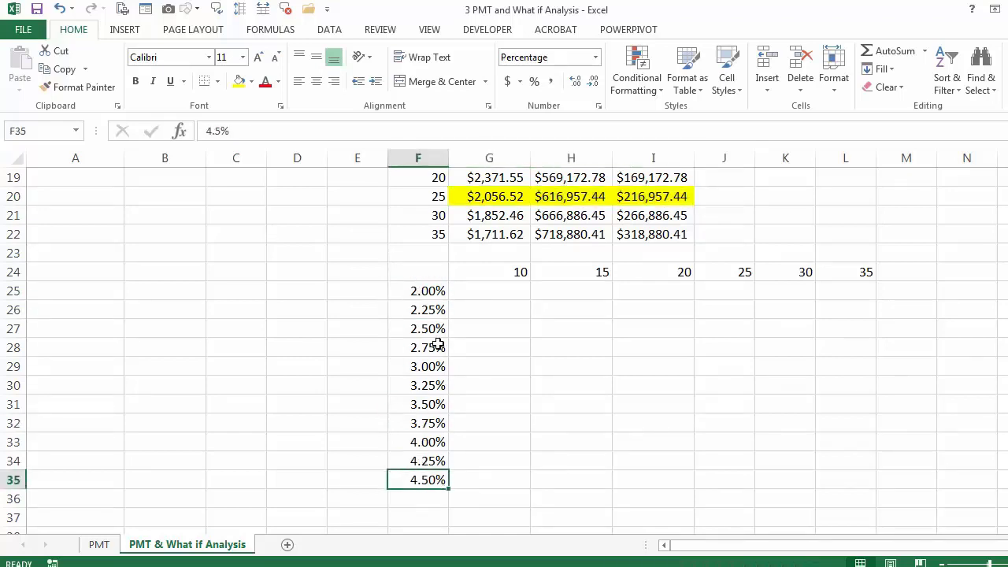
pyautogui.click(717, 278)
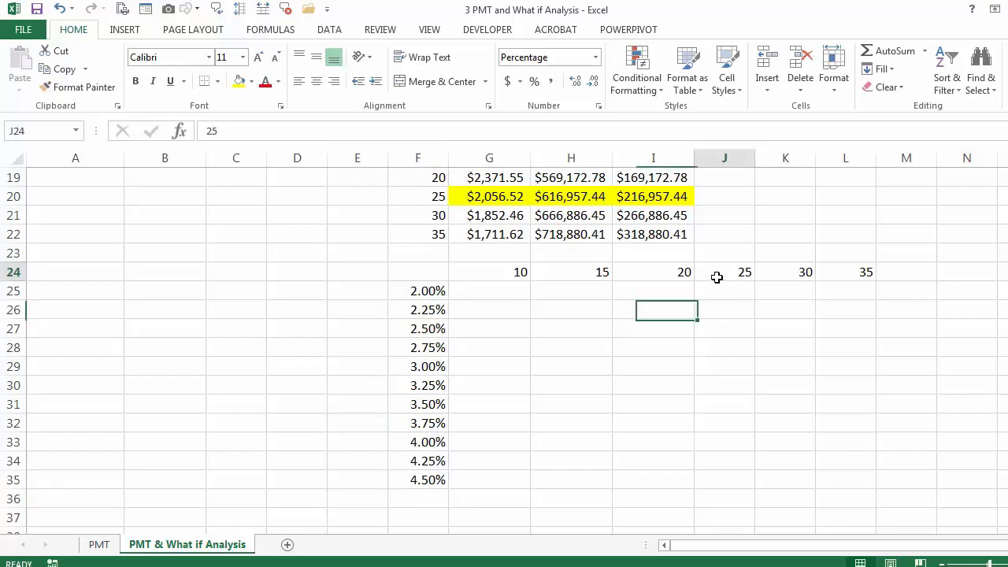
pyautogui.click(484, 271)
pyautogui.click(583, 270)
pyautogui.click(671, 270)
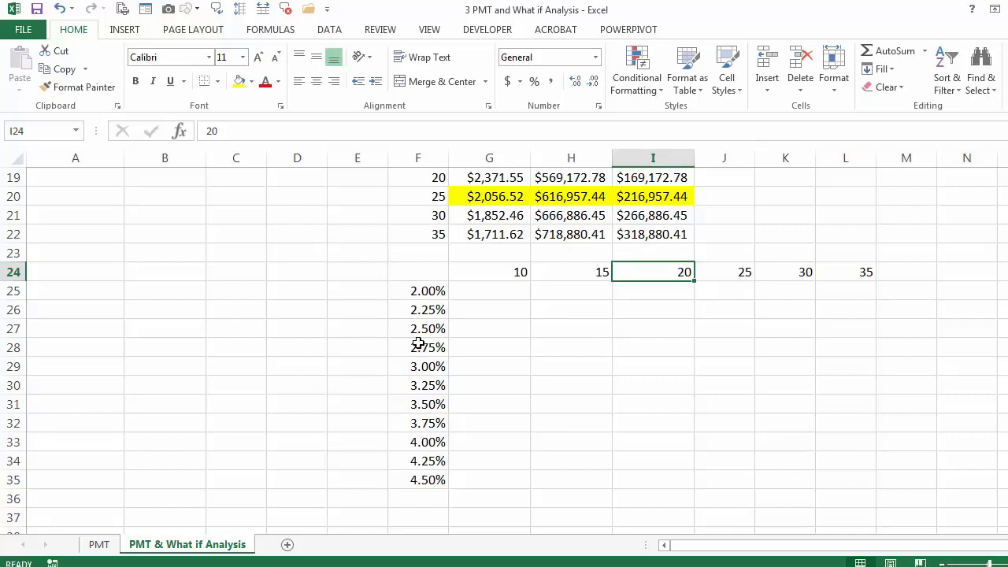
# Link the third table's corner cell F24 to the Payment cell B6 with the formula =Payment
pyautogui.scroll(3, 418, 344)
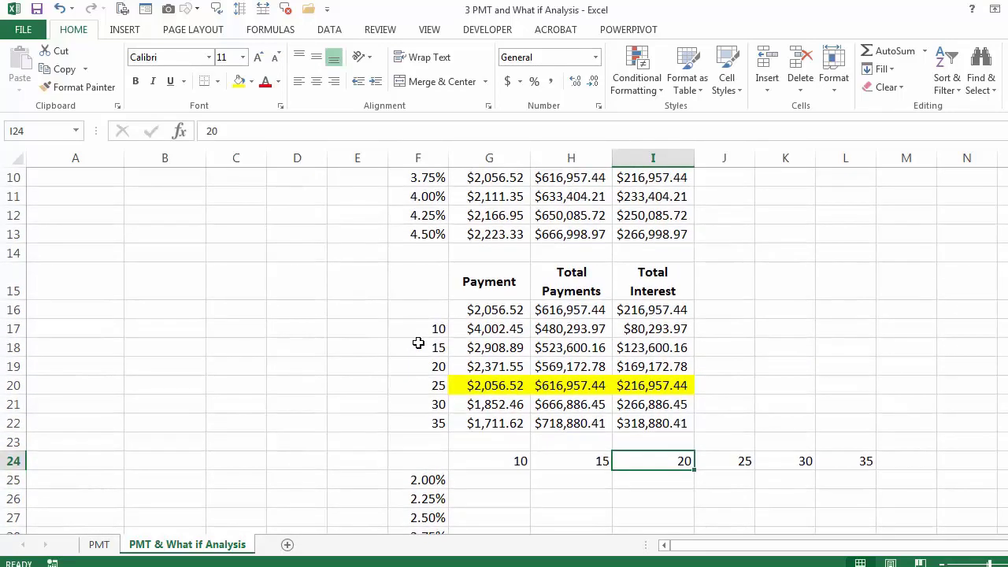
pyautogui.click(430, 459)
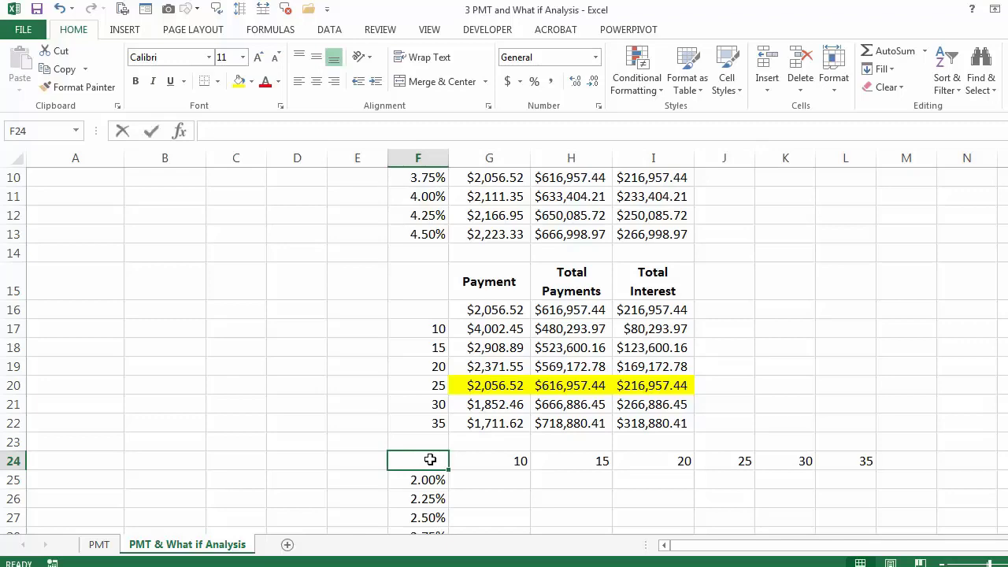
pyautogui.write('=')
pyautogui.scroll(3, 415, 439)
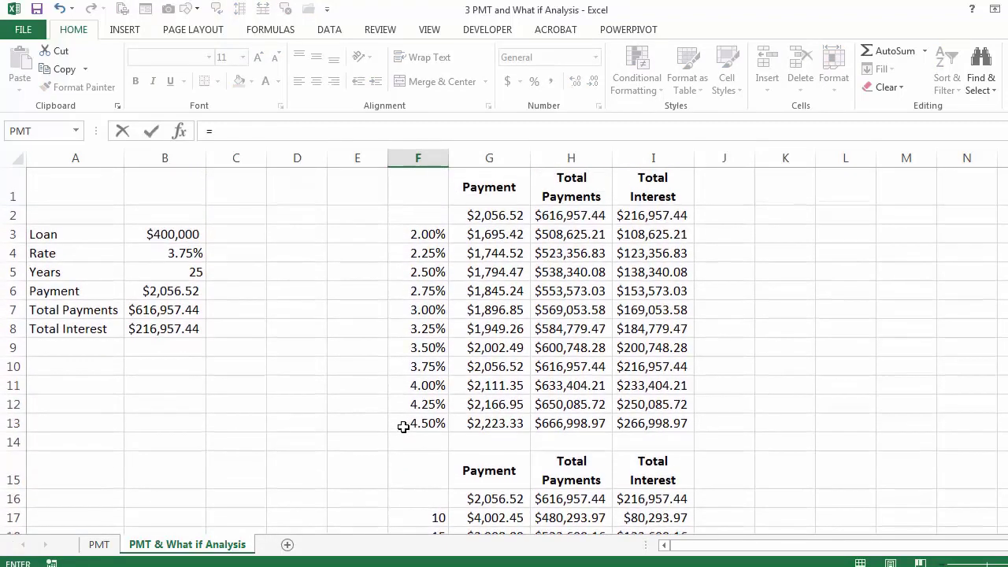
pyautogui.click(181, 292)
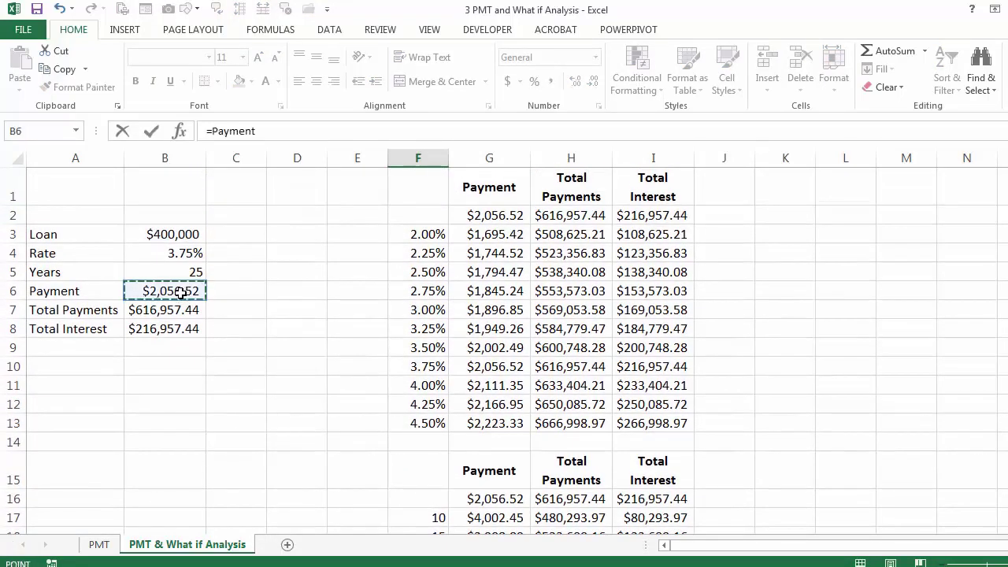
pyautogui.press('Return')
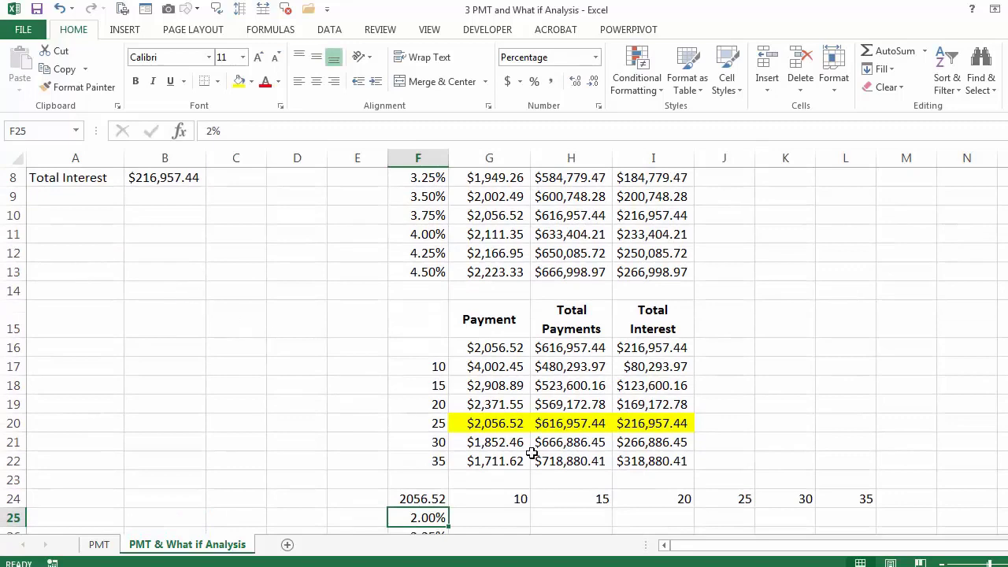
pyautogui.scroll(-2, 530, 451)
pyautogui.scroll(-1, 530, 451)
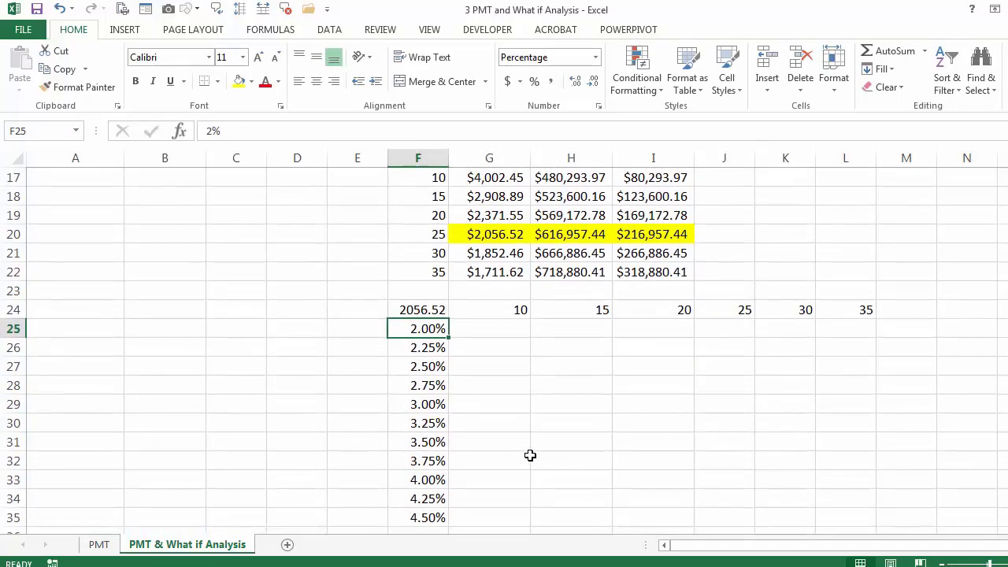
# Check the third table's 25-year header, its 3.75% rate row and the formula in corner cell F24
pyautogui.click(720, 313)
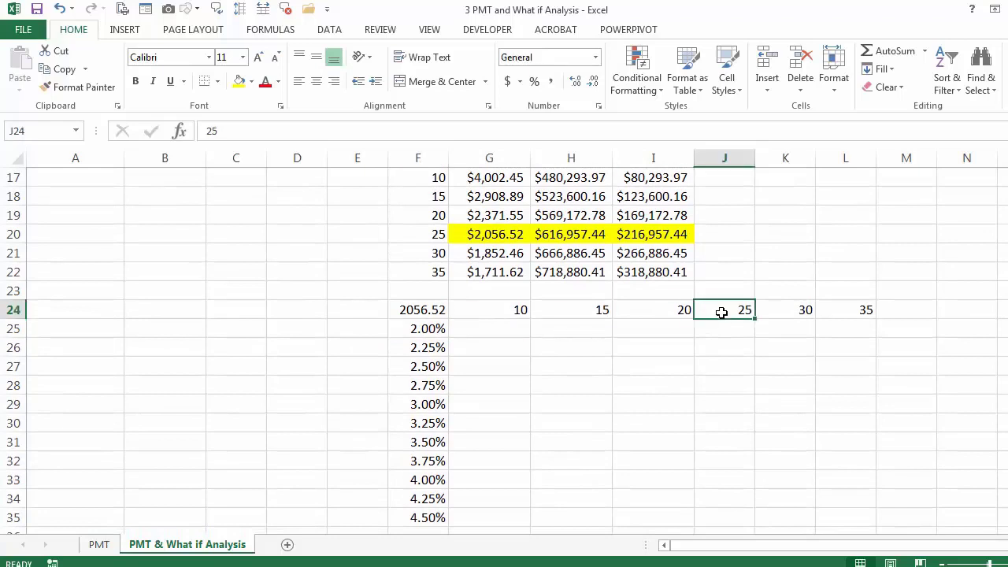
pyautogui.click(420, 460)
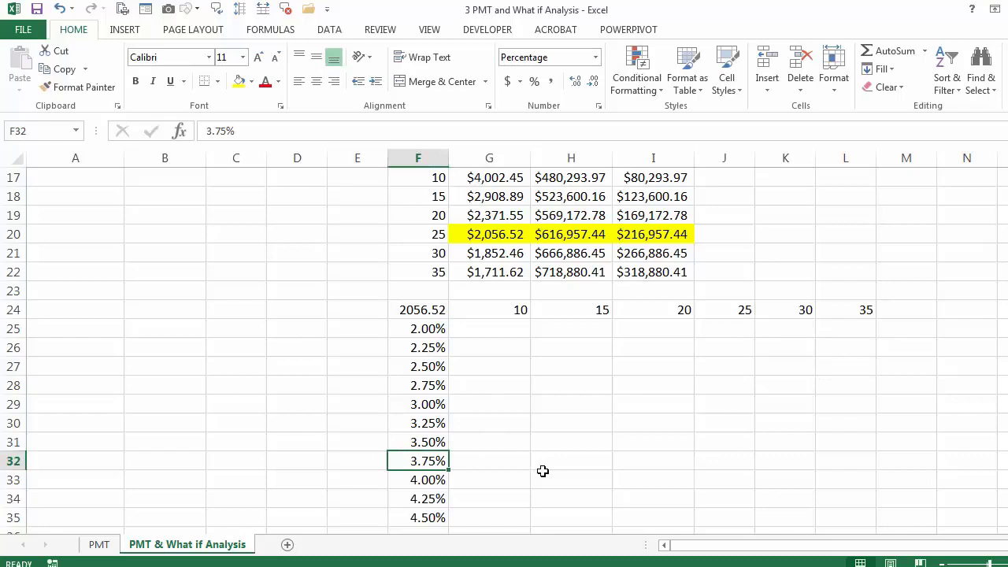
pyautogui.click(425, 309)
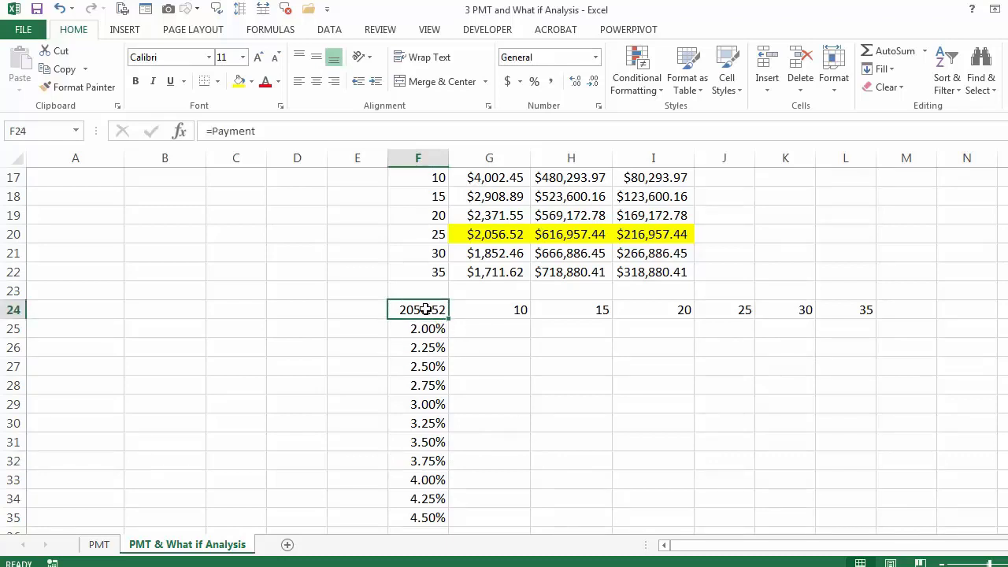
# Create a two-variable data table over F24:L35 with the Years cell B5 as row input and the Rate cell B4 as column input
pyautogui.doubleClick(425, 309)
pyautogui.press('Escape')
pyautogui.moveTo(426, 310); pyautogui.dragTo(825, 525)
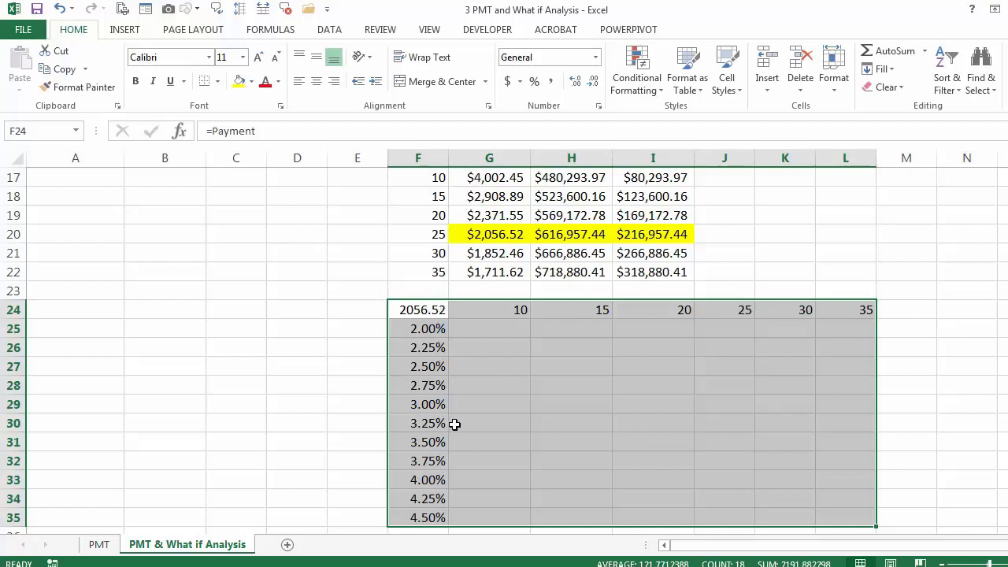
pyautogui.click(329, 31)
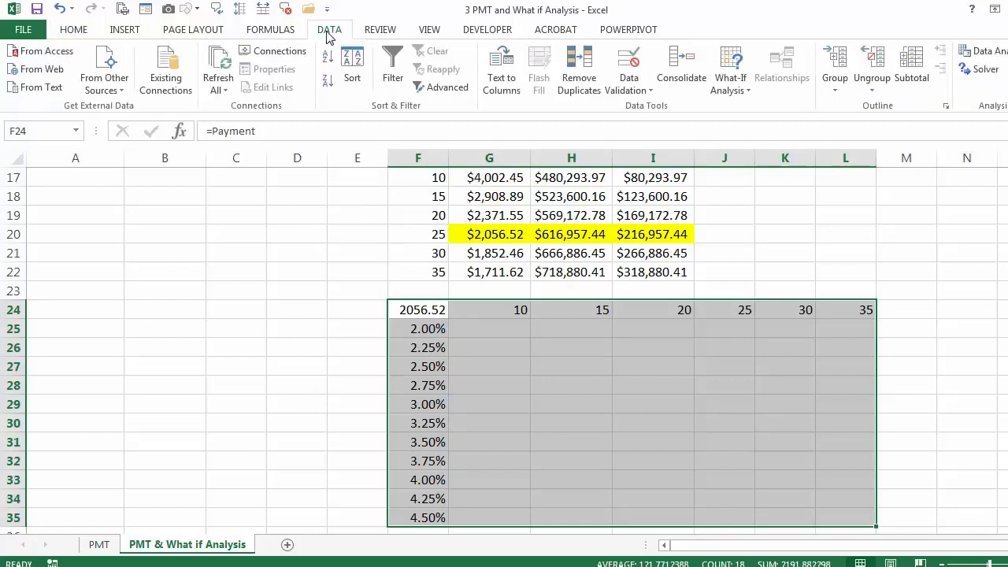
pyautogui.click(722, 79)
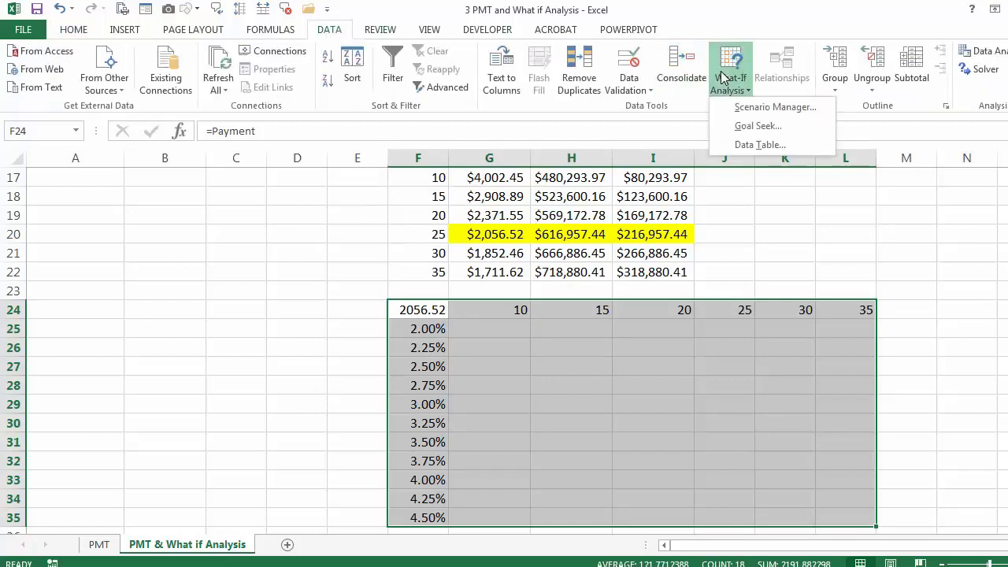
pyautogui.click(756, 146)
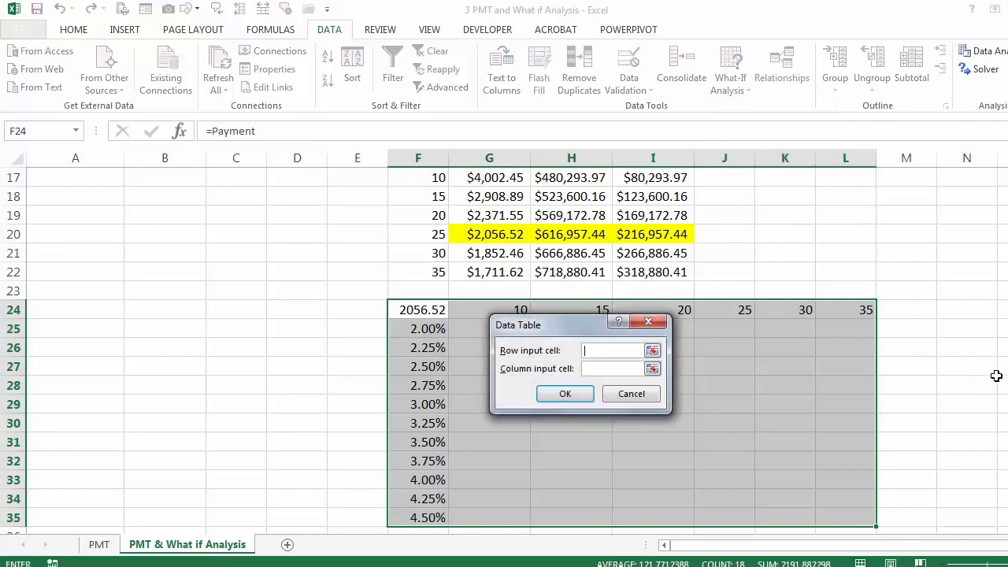
pyautogui.scroll(3, 504, 351)
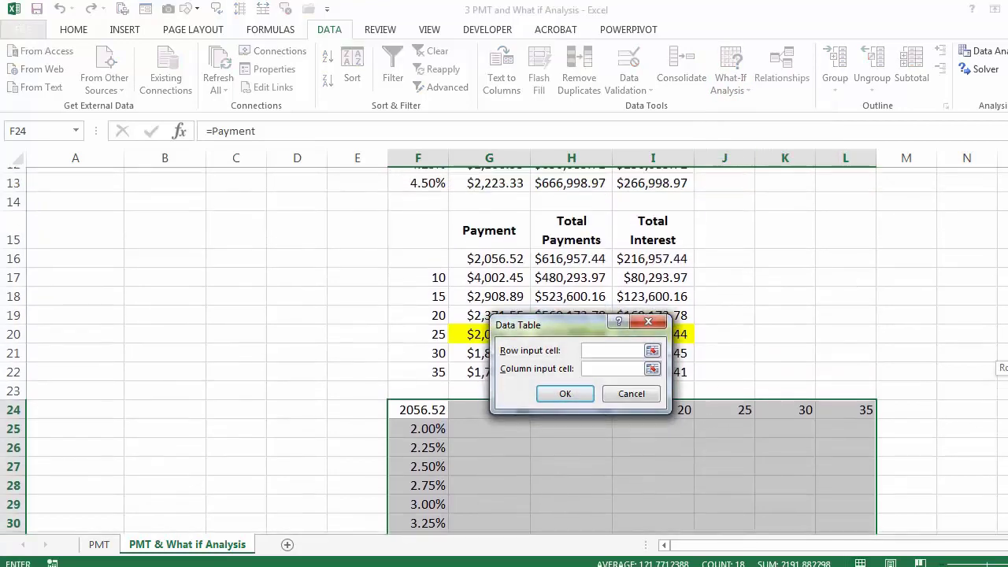
pyautogui.scroll(2, 480, 256)
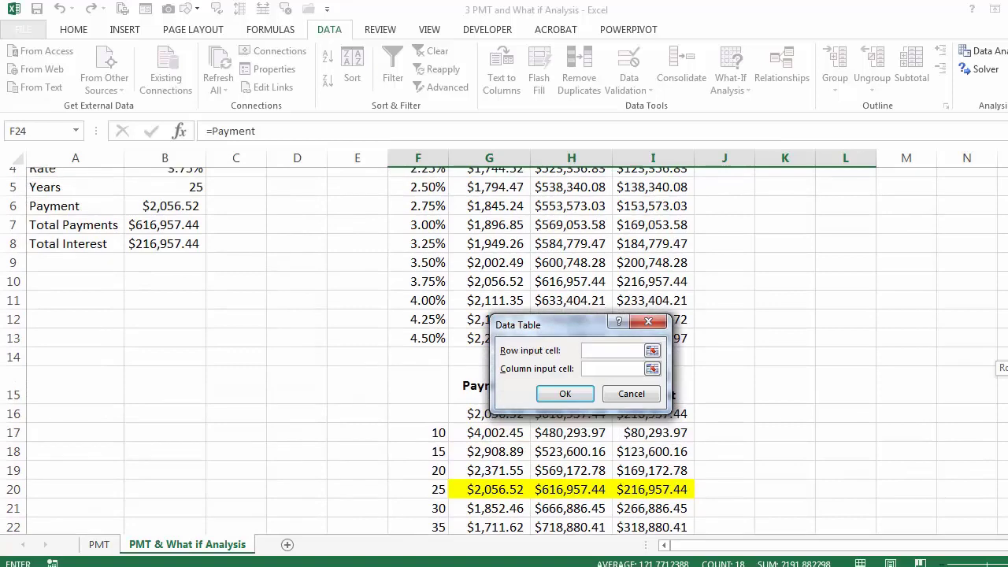
pyautogui.click(172, 196)
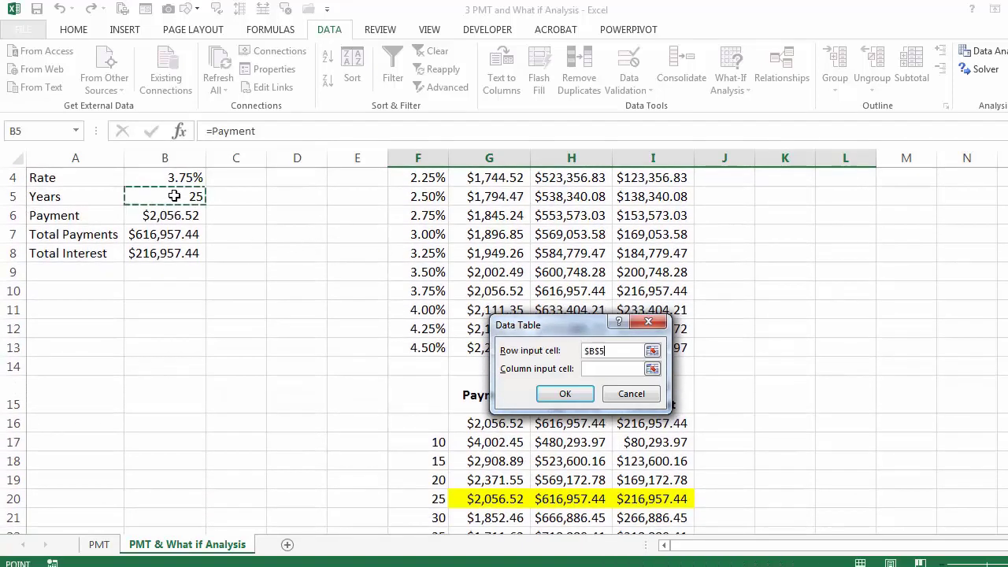
pyautogui.click(599, 368)
pyautogui.click(155, 177)
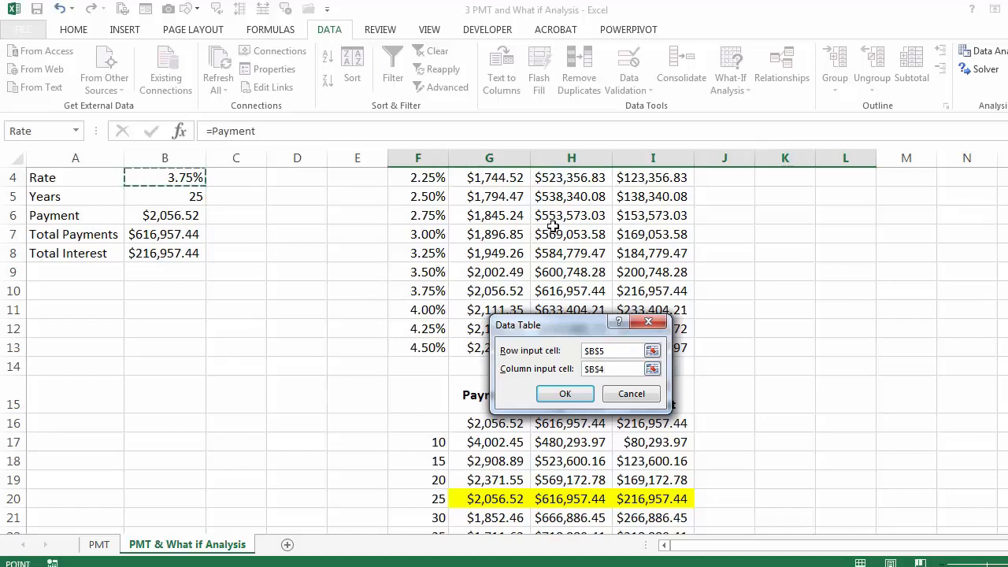
pyautogui.scroll(-4, 504, 347)
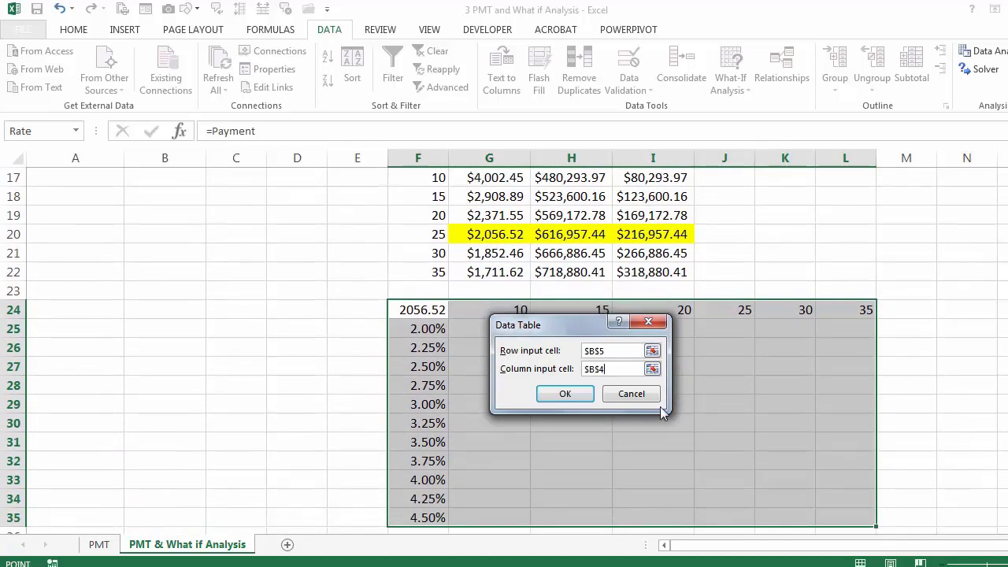
pyautogui.click(552, 400)
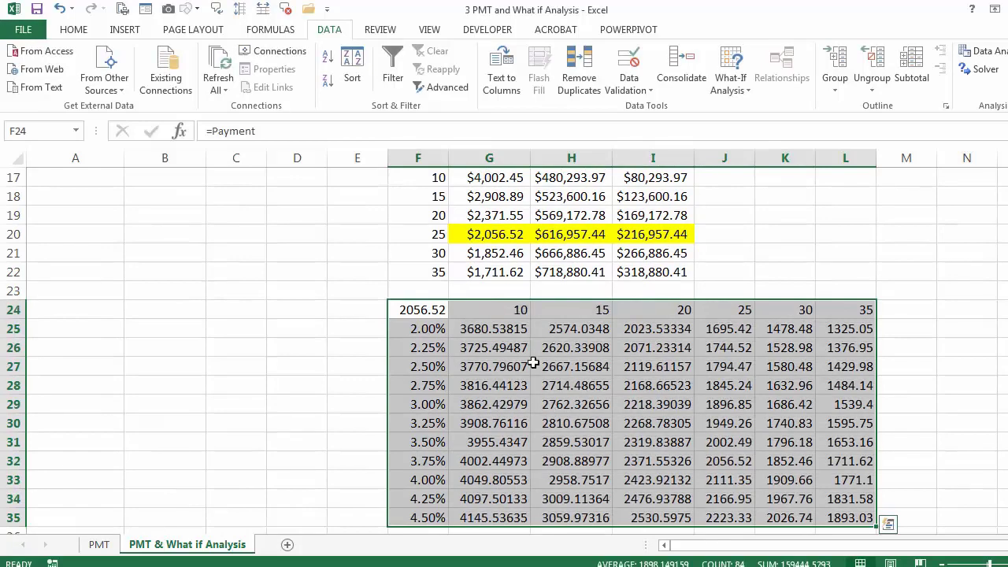
# Copy the currency format from G21 to the third table's results in G25:L35
pyautogui.click(490, 254)
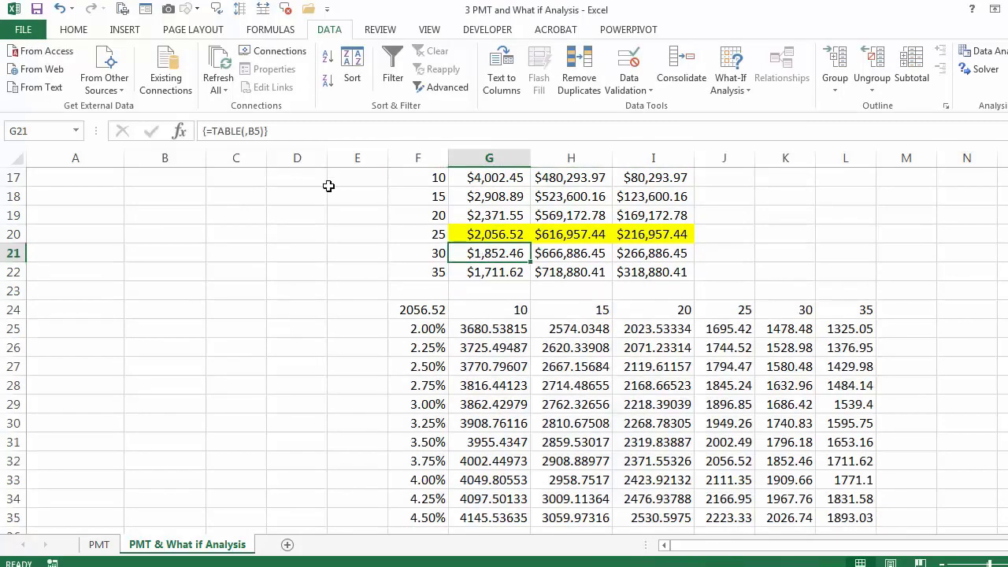
pyautogui.click(74, 30)
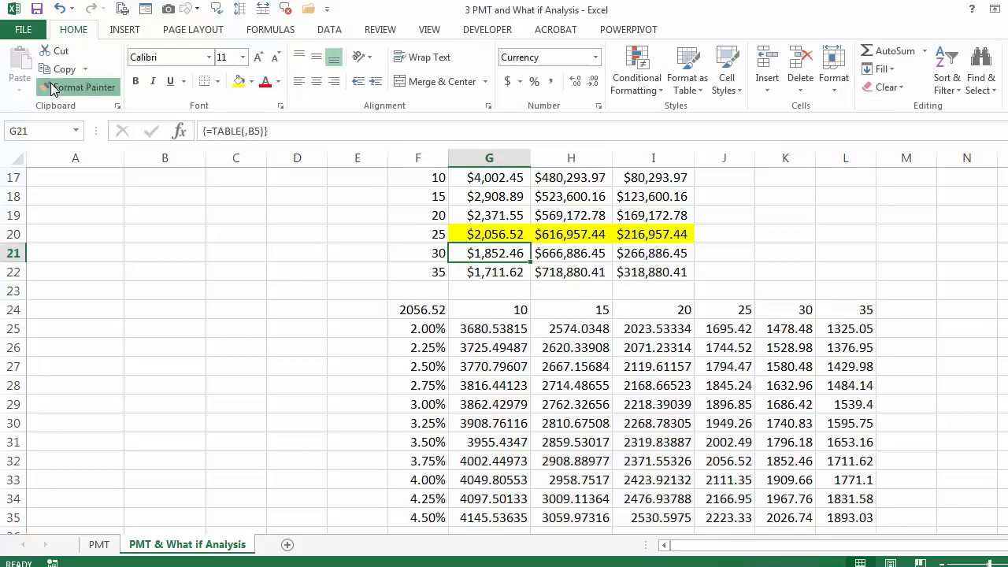
pyautogui.click(78, 87)
pyautogui.moveTo(465, 327)
pyautogui.mouseDown()
pyautogui.moveTo(744, 380)
pyautogui.moveTo(843, 482)
pyautogui.moveTo(840, 518)
pyautogui.mouseUp()
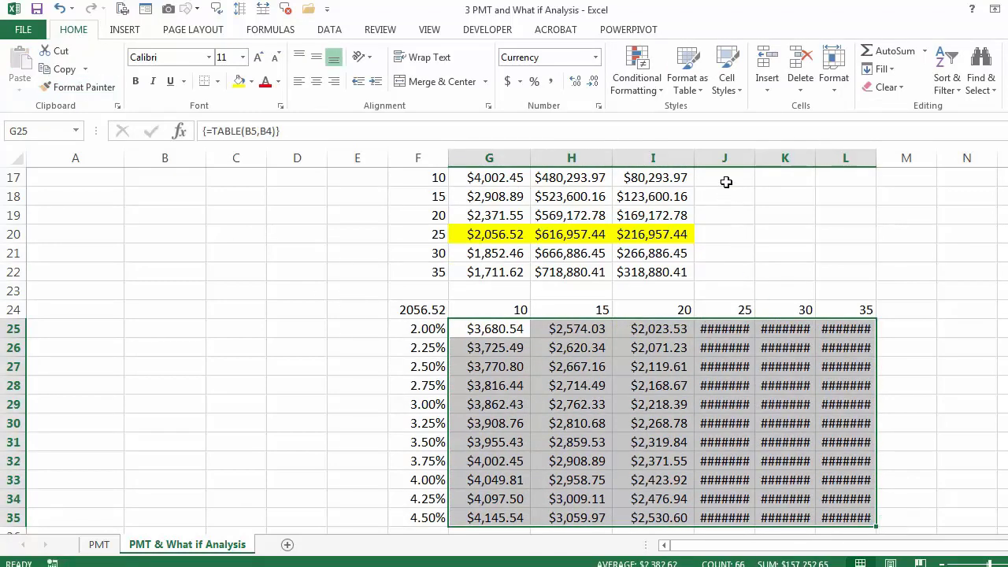
# Autofit columns J:L and highlight the 25-year, 3.75% payment in J32 with a yellow fill
pyautogui.moveTo(724, 159); pyautogui.dragTo(836, 158)
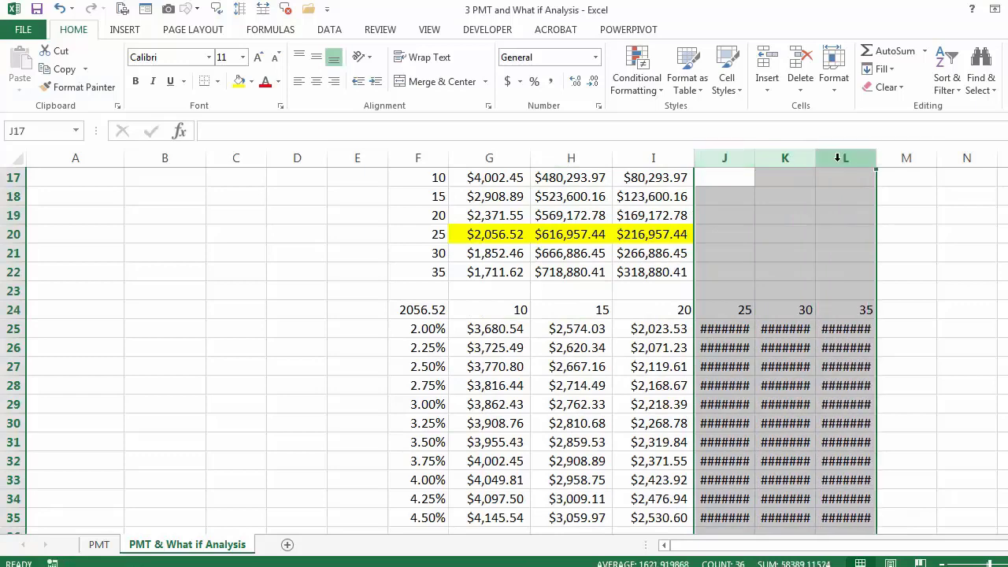
pyautogui.doubleClick(872, 157)
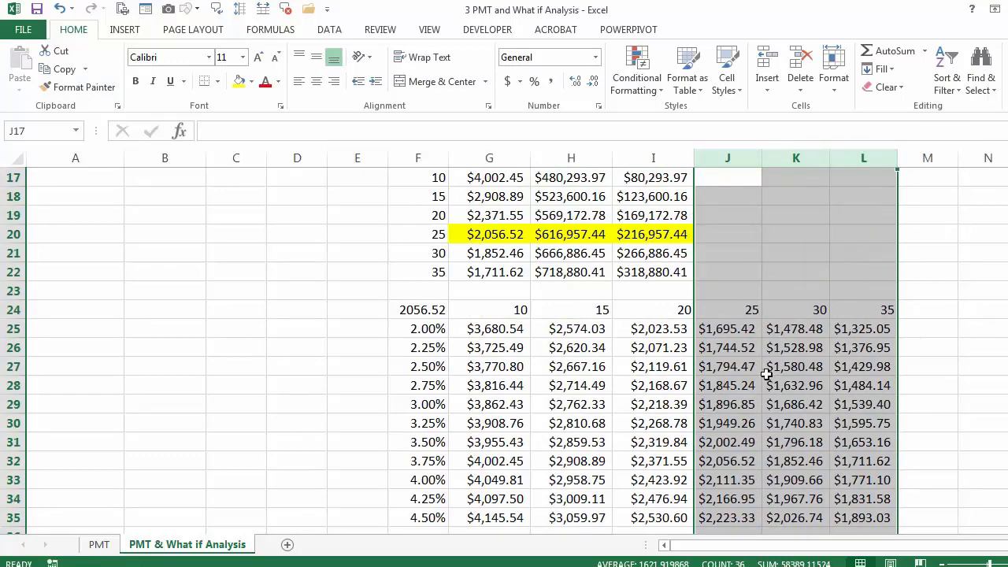
pyautogui.click(726, 461)
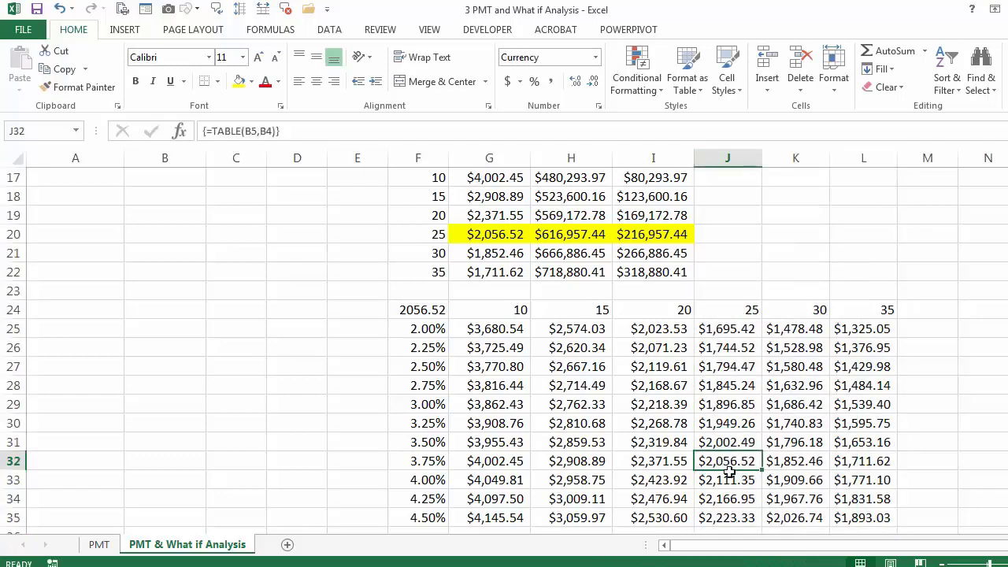
pyautogui.click(239, 82)
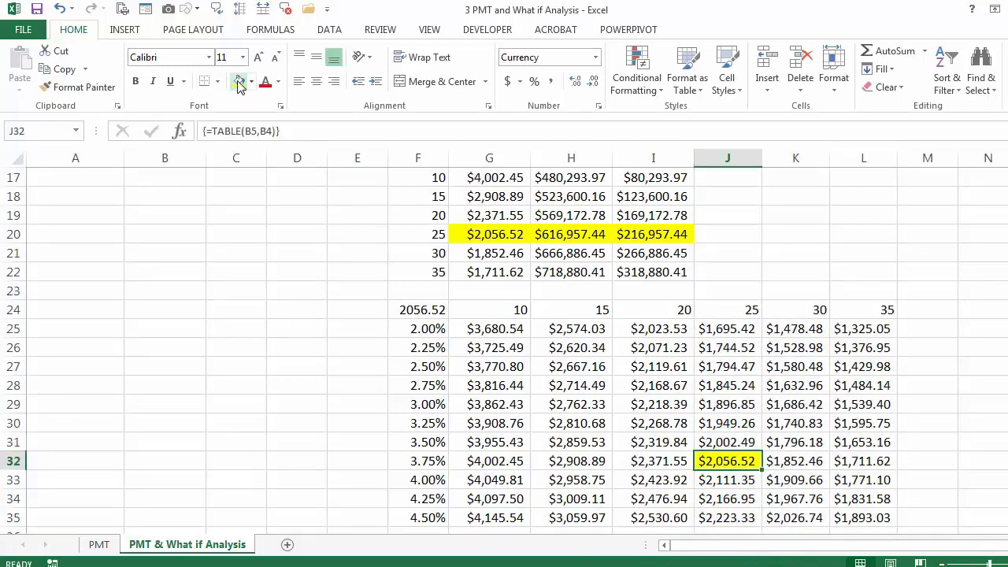
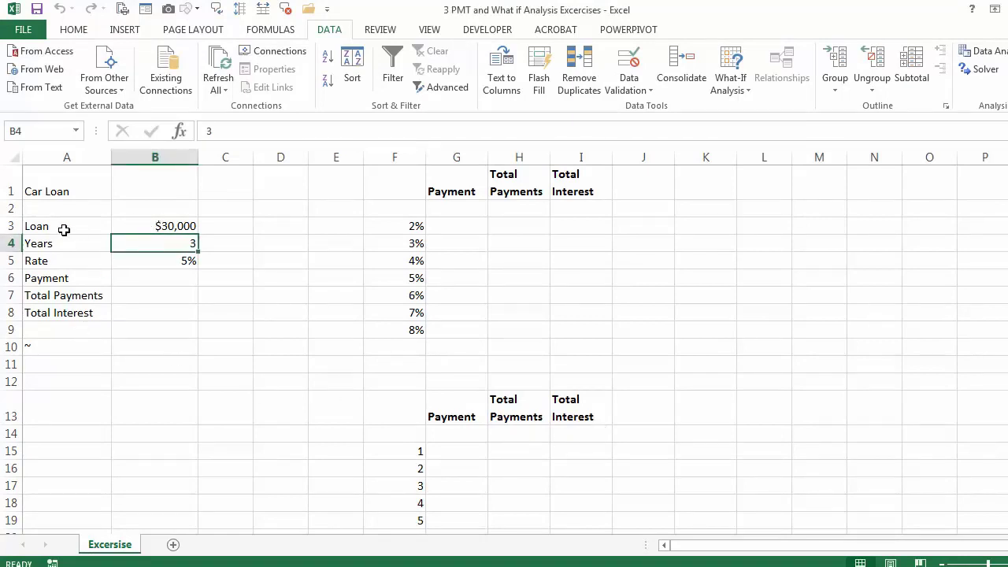
# Create range names for the car loan block A3:B8 from the labels in its left column
pyautogui.moveTo(69, 225); pyautogui.dragTo(152, 312)
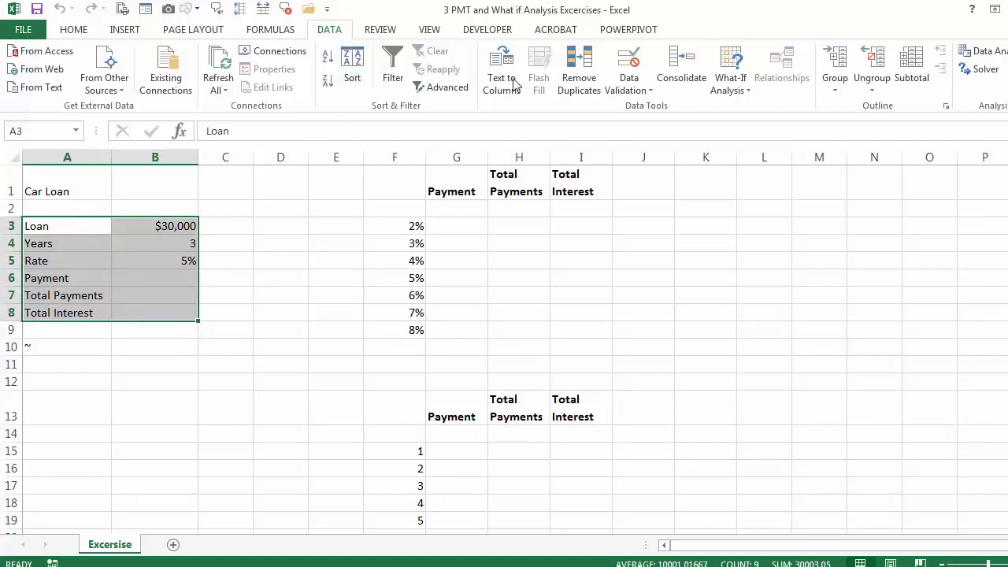
pyautogui.click(272, 32)
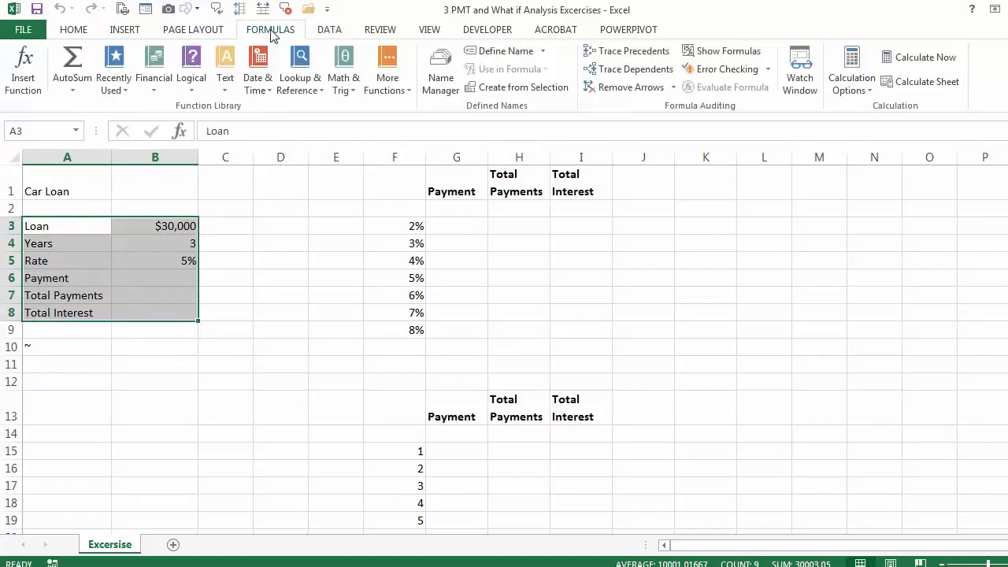
pyautogui.click(516, 87)
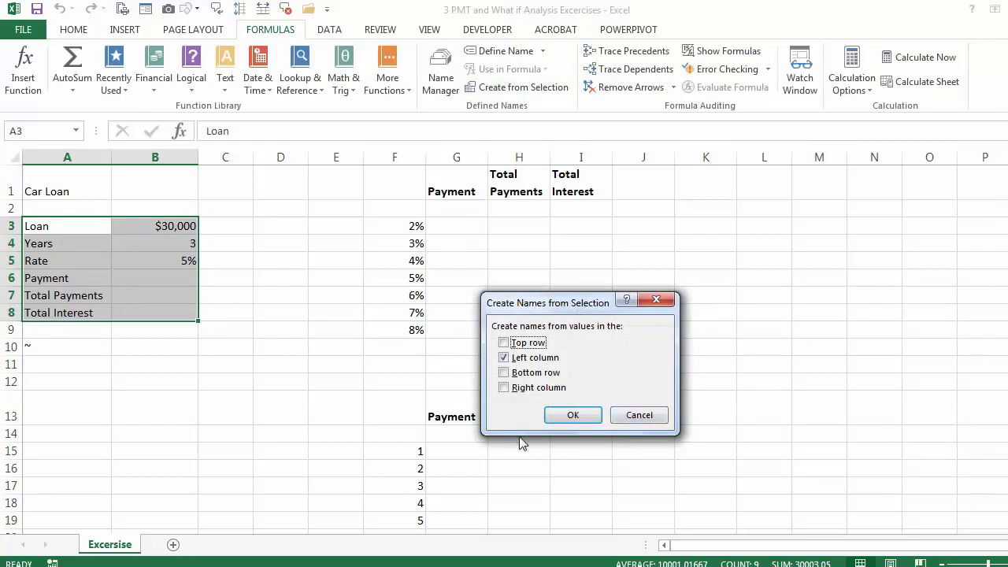
pyautogui.click(565, 419)
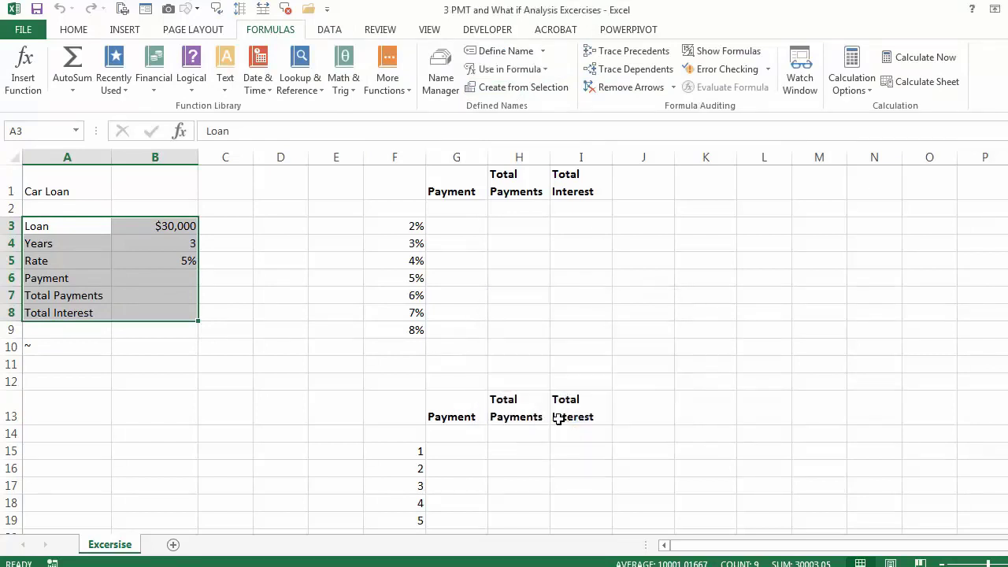
# Insert the financial function PMT into the car loan's Payment cell B6
pyautogui.click(171, 272)
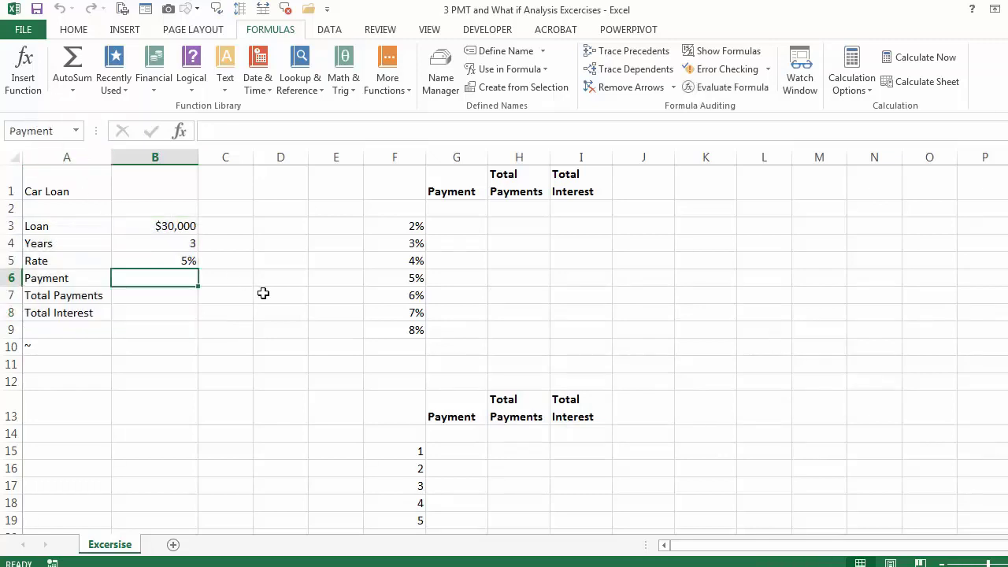
pyautogui.click(177, 129)
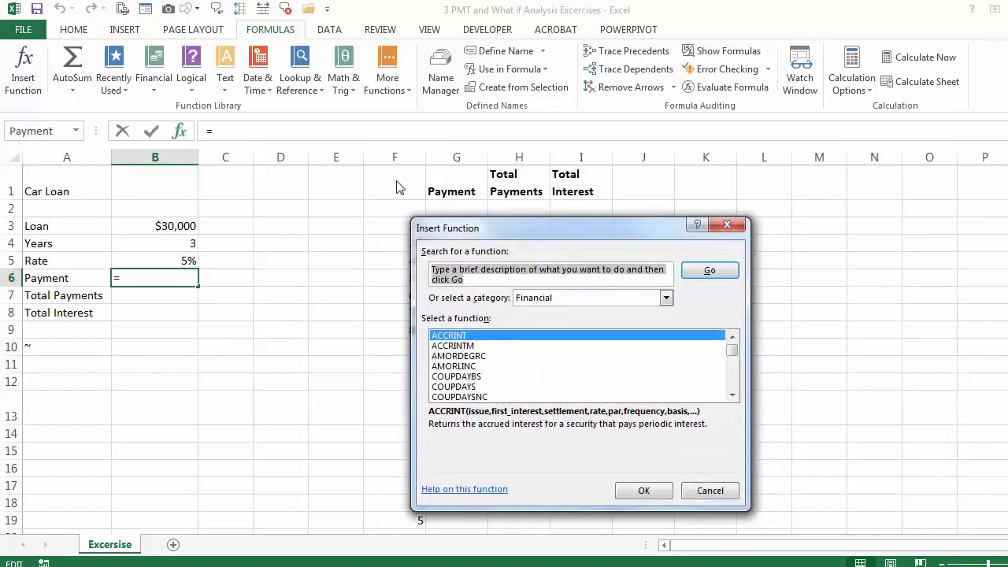
pyautogui.click(665, 297)
pyautogui.click(666, 299)
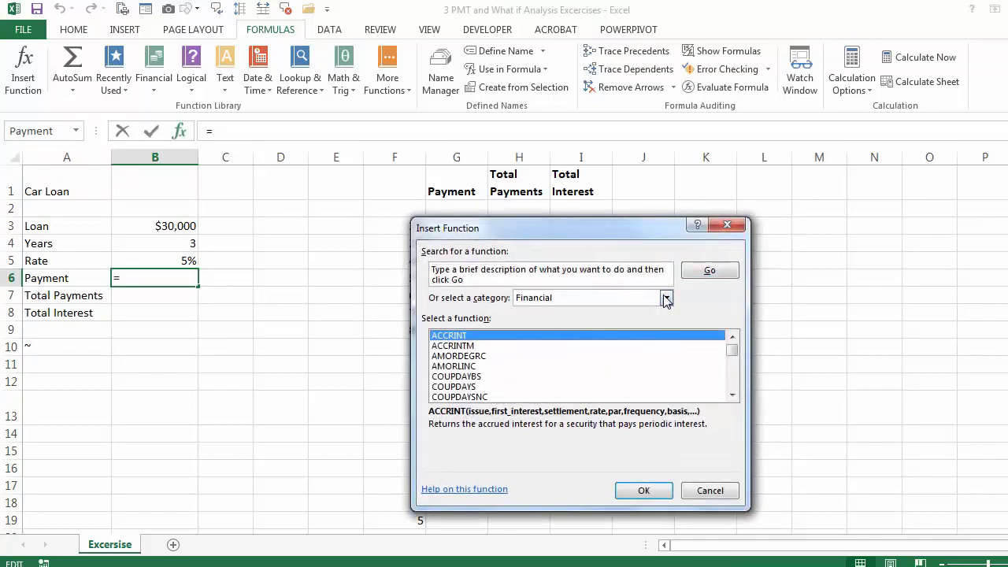
pyautogui.click(466, 359)
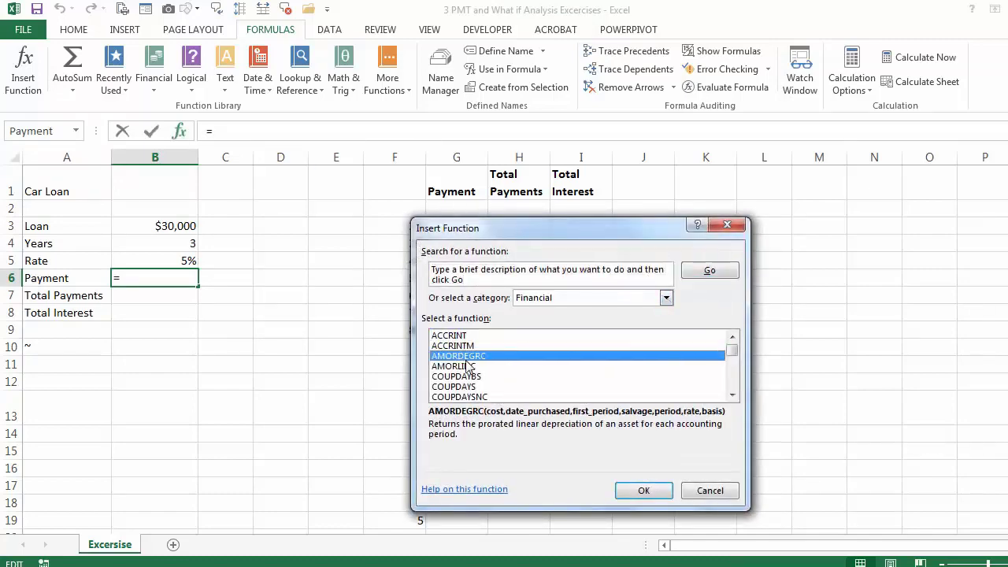
pyautogui.press('p')
pyautogui.press('m')
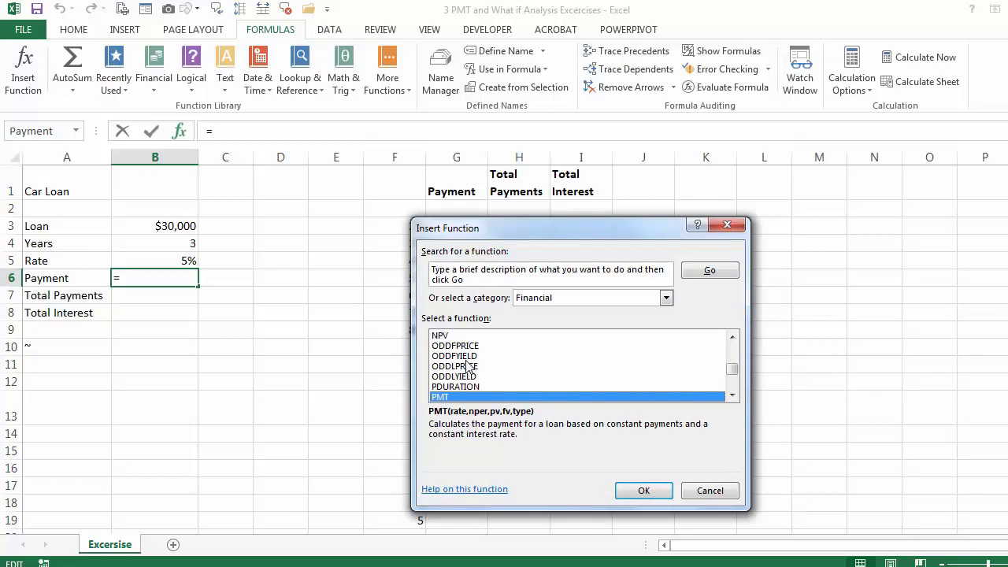
pyautogui.click(642, 492)
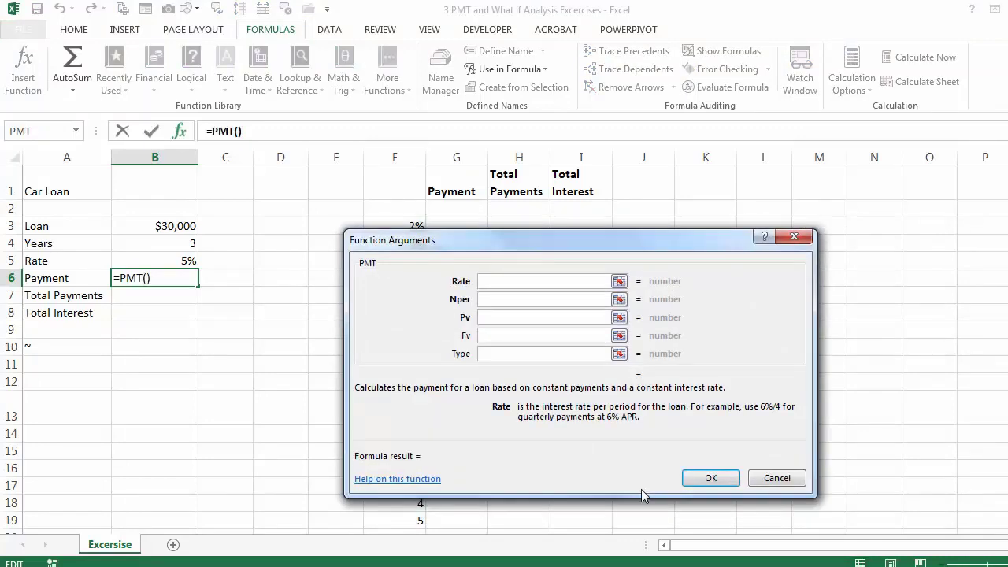
# Fill in the PMT arguments for the car loan payment: Rate/12 as rate, Years*12 as number of periods and -Loan as present value
pyautogui.click(185, 261)
pyautogui.write('/')
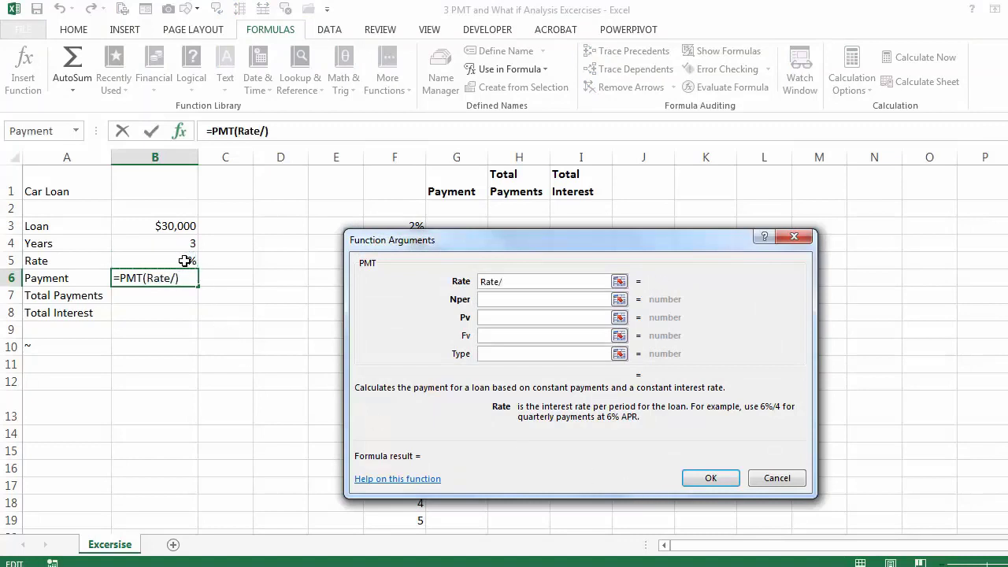
pyautogui.write('12')
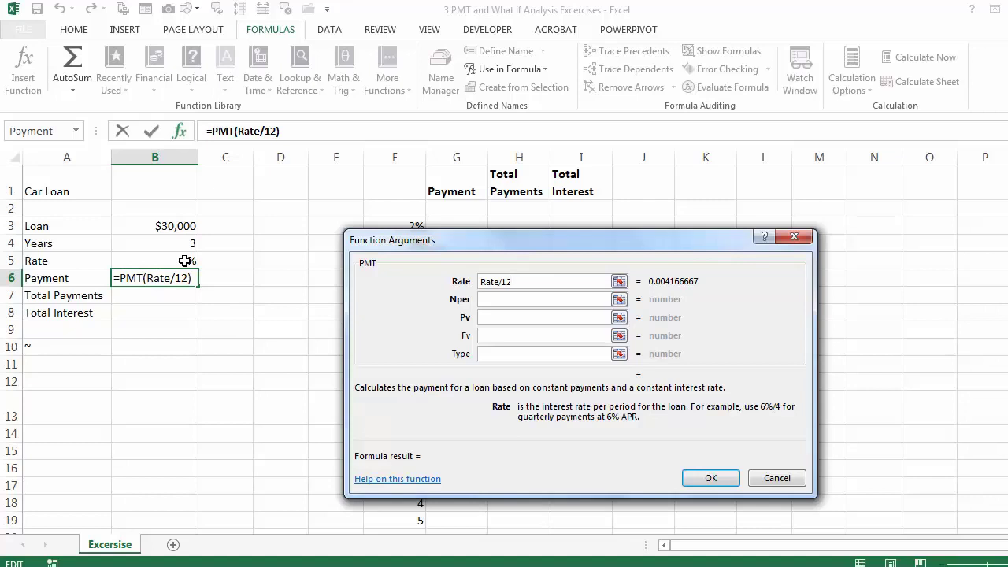
pyautogui.click(500, 300)
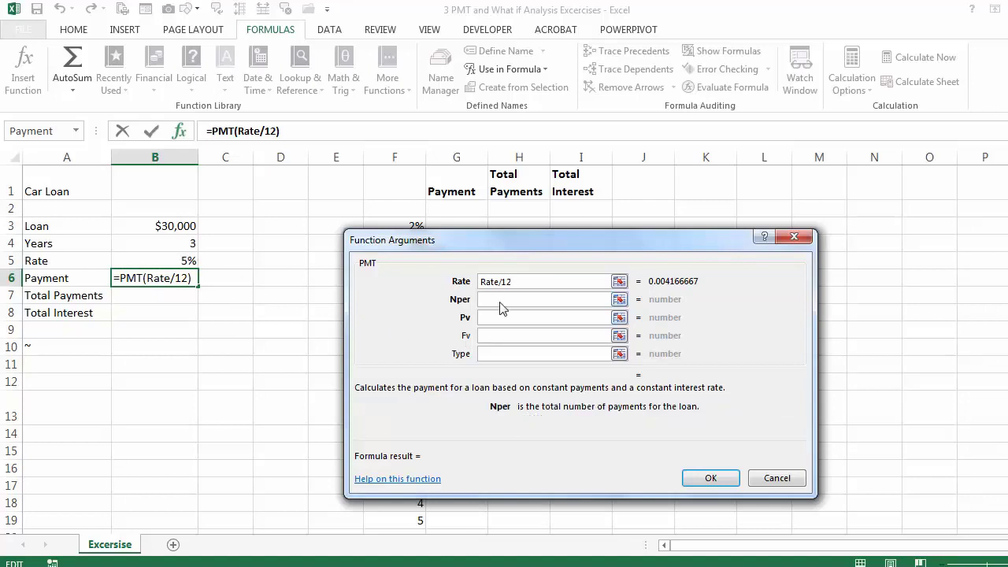
pyautogui.click(172, 246)
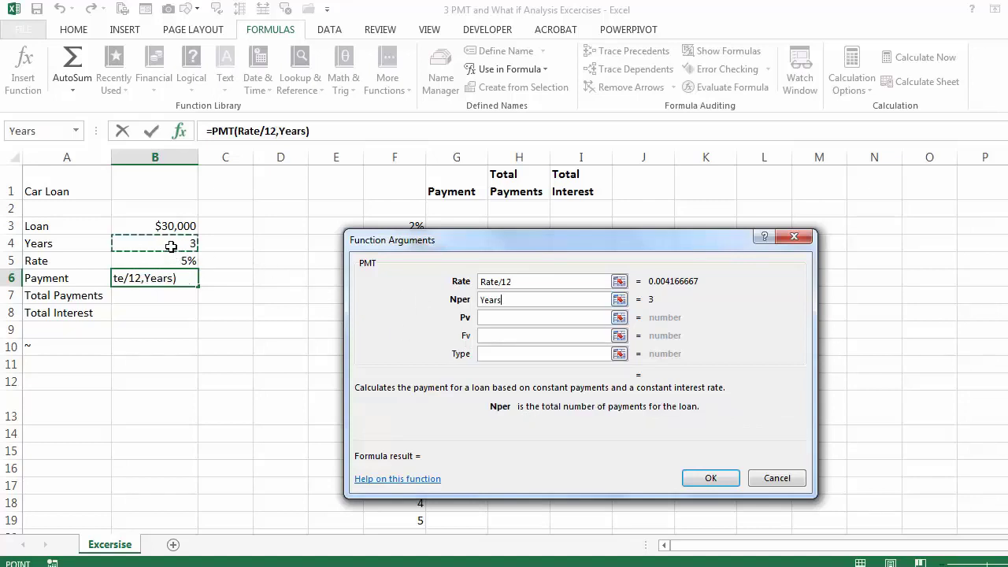
pyautogui.write('*')
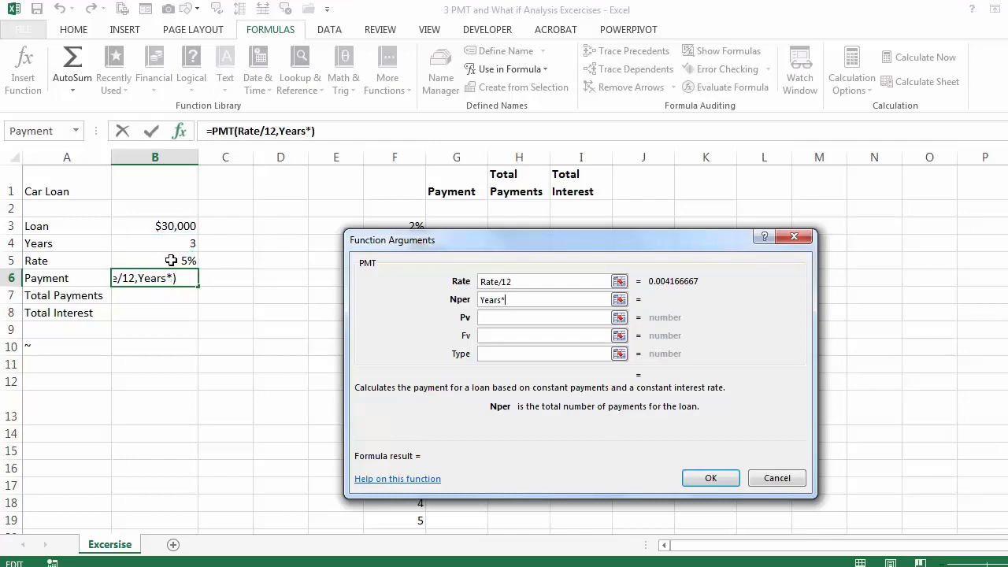
pyautogui.write('12')
pyautogui.press('Tab')
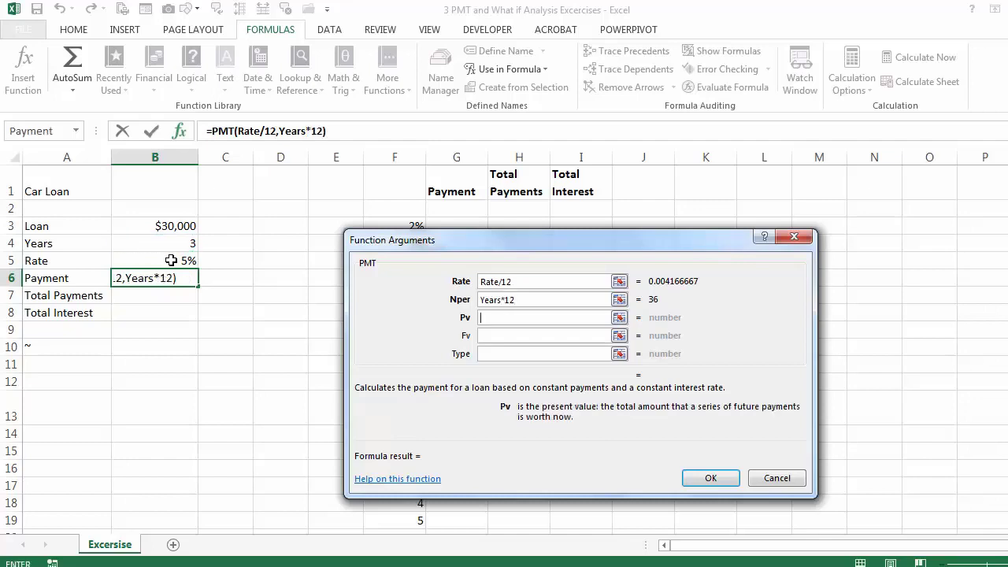
pyautogui.write('-')
pyautogui.click(139, 226)
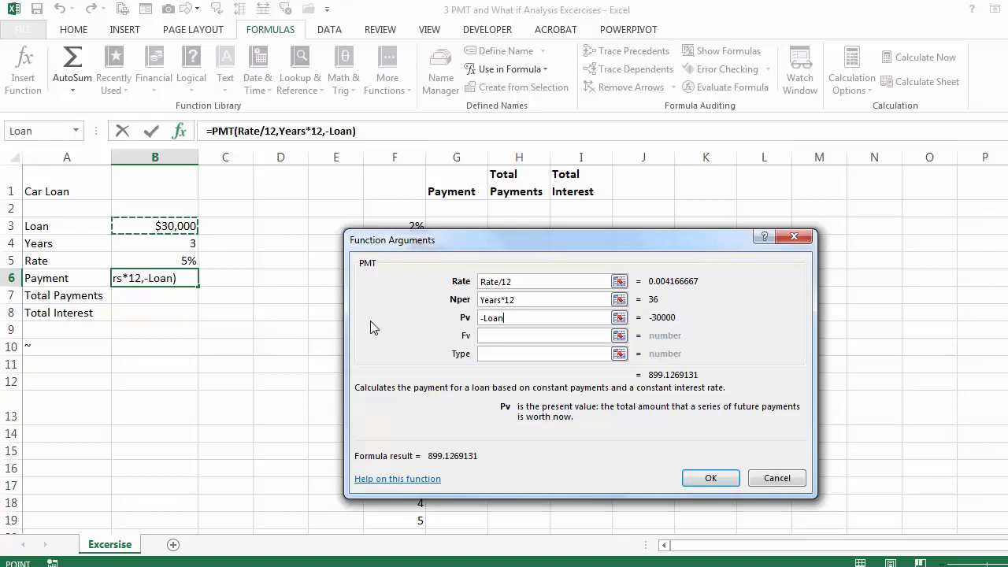
pyautogui.click(708, 478)
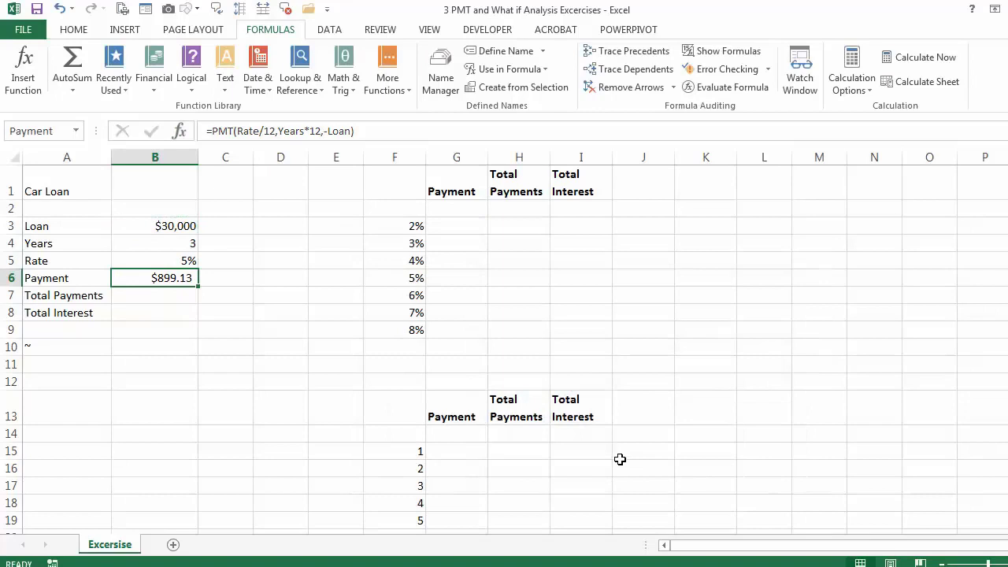
# Calculate the car loan's Total Payments in B7 with the formula =Payment*Years*12
pyautogui.click(169, 295)
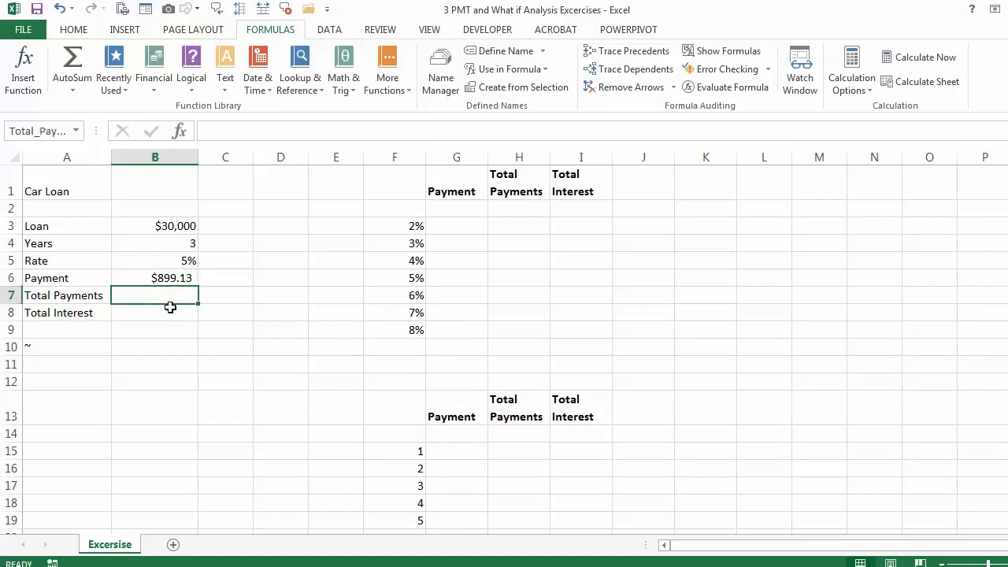
pyautogui.write('=')
pyautogui.click(162, 278)
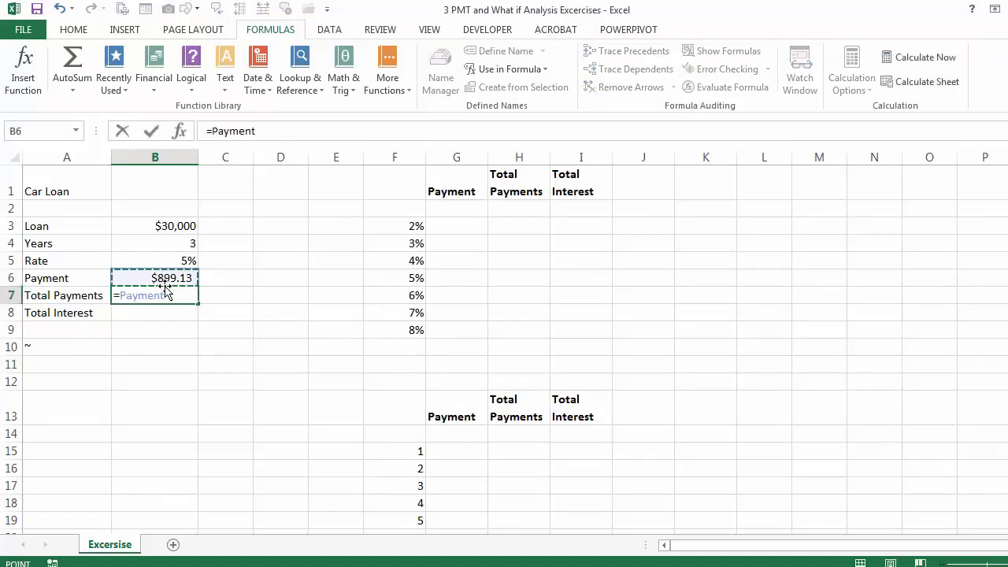
pyautogui.write('*')
pyautogui.click(184, 243)
pyautogui.write('*12')
pyautogui.press('Return')
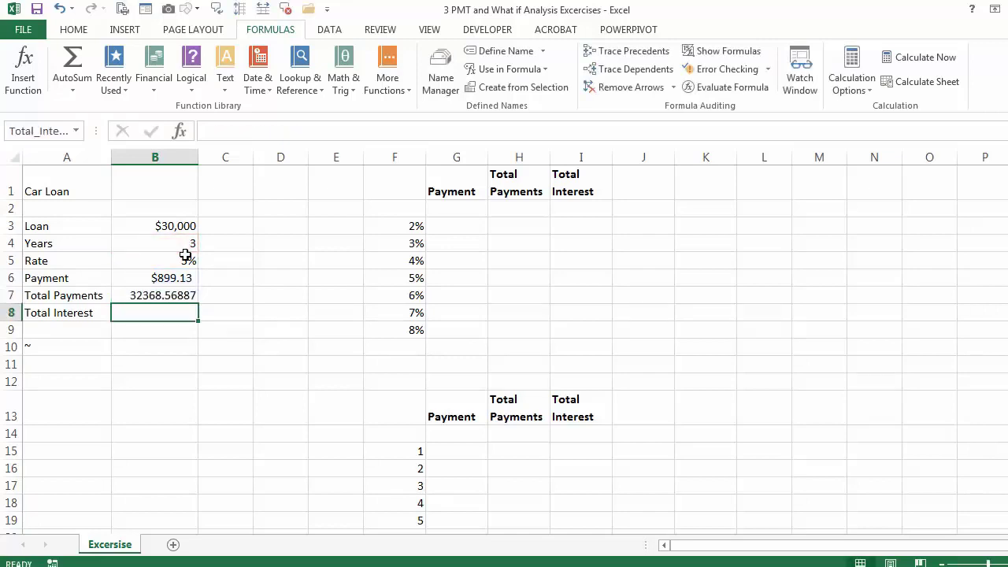
# Calculate the car loan's Total Interest in B8 with the formula =Total_Payments-Loan
pyautogui.write('=')
pyautogui.click(173, 294)
pyautogui.write('-')
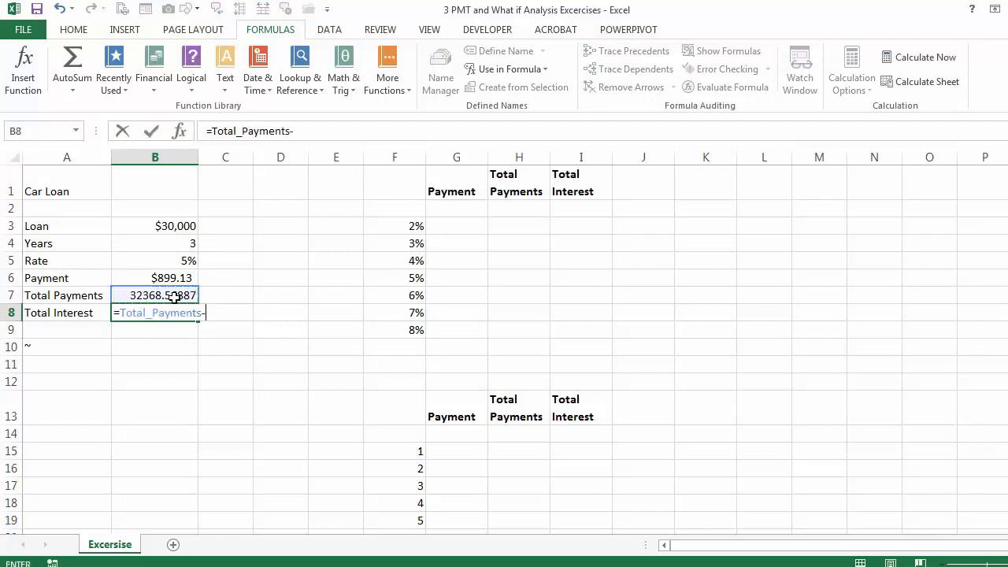
pyautogui.click(163, 227)
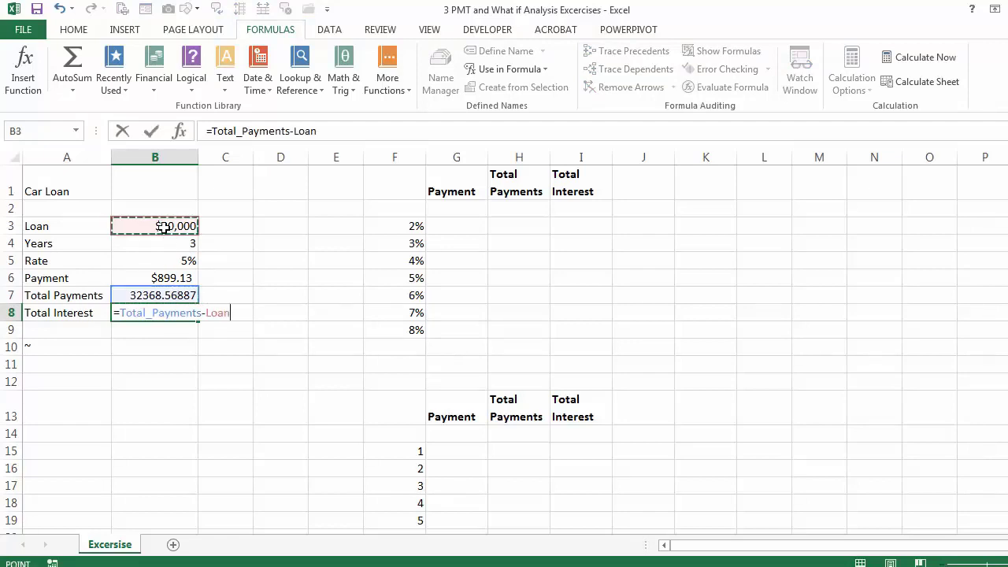
pyautogui.press('Return')
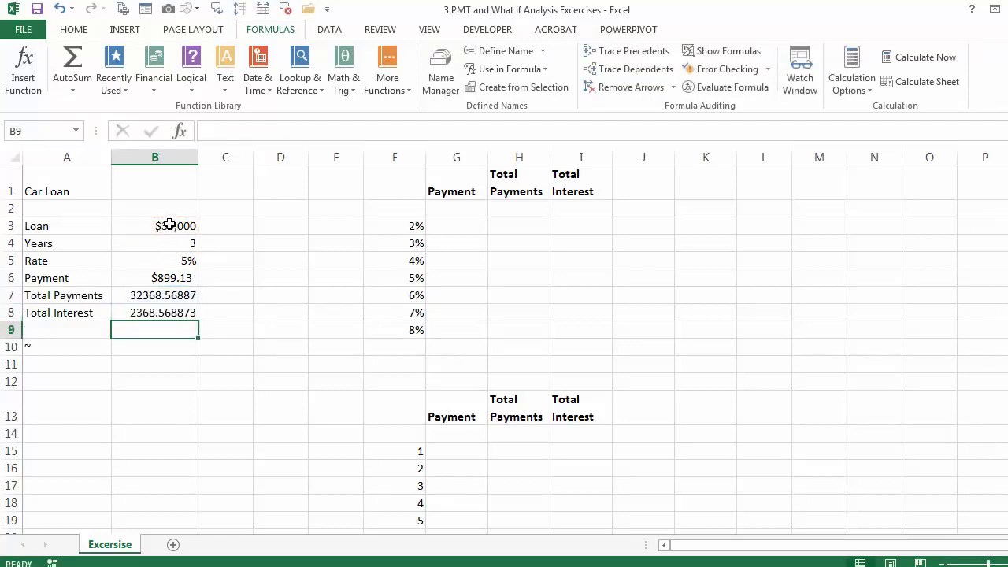
# Copy the currency format from the Loan cell B3 to Total Payments and Total Interest in B7:B8
pyautogui.click(169, 225)
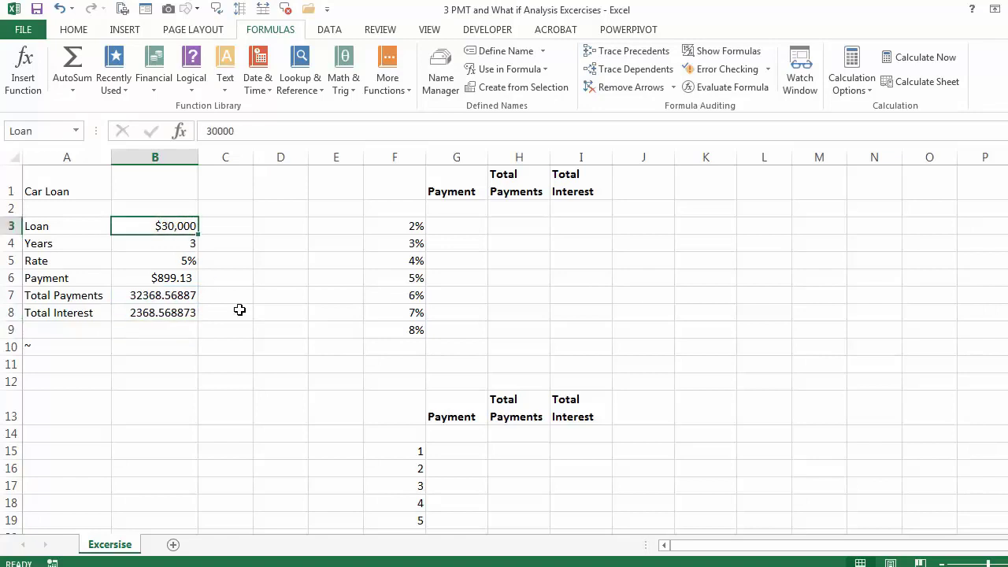
pyautogui.click(71, 29)
pyautogui.click(73, 87)
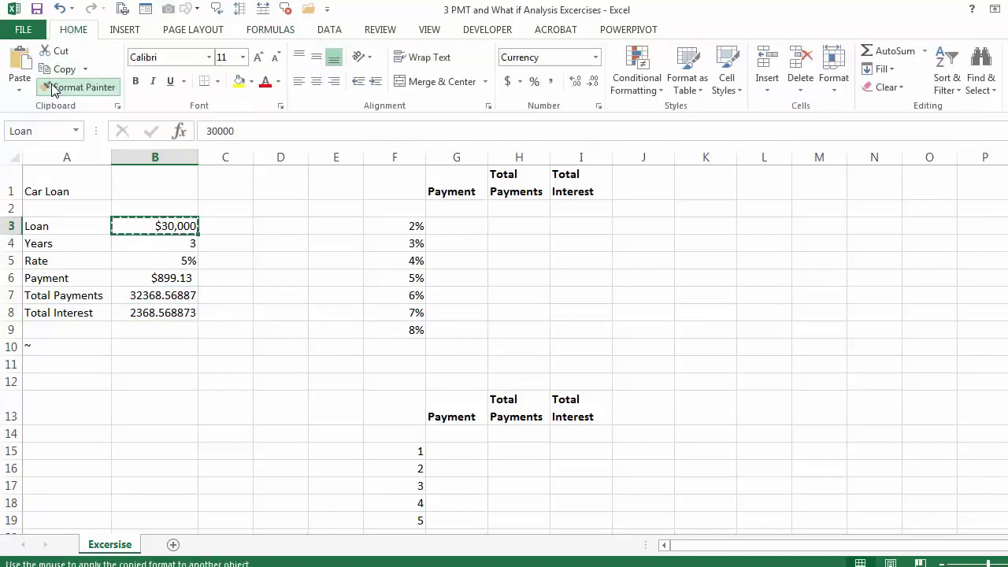
pyautogui.moveTo(178, 293); pyautogui.dragTo(169, 317)
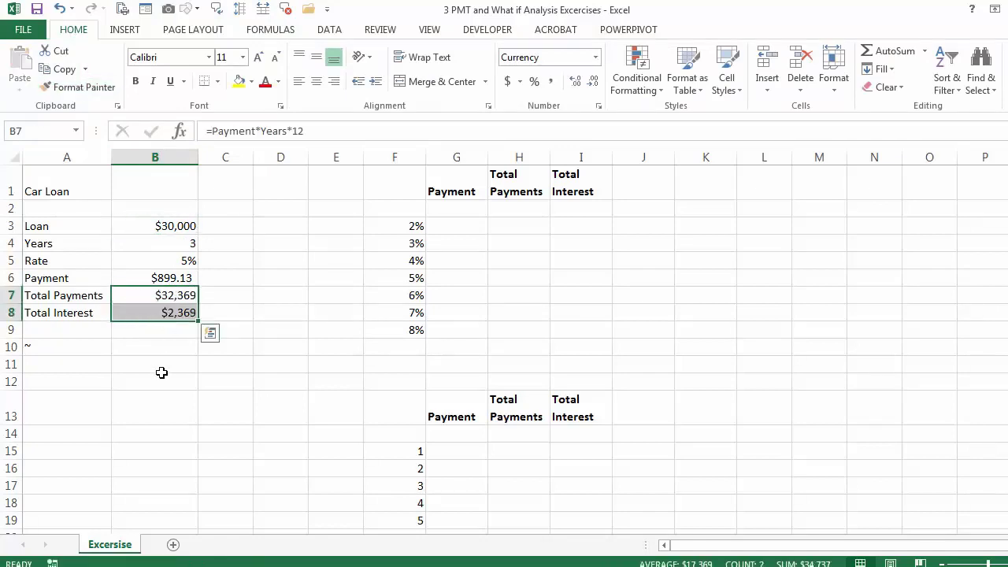
pyautogui.click(170, 298)
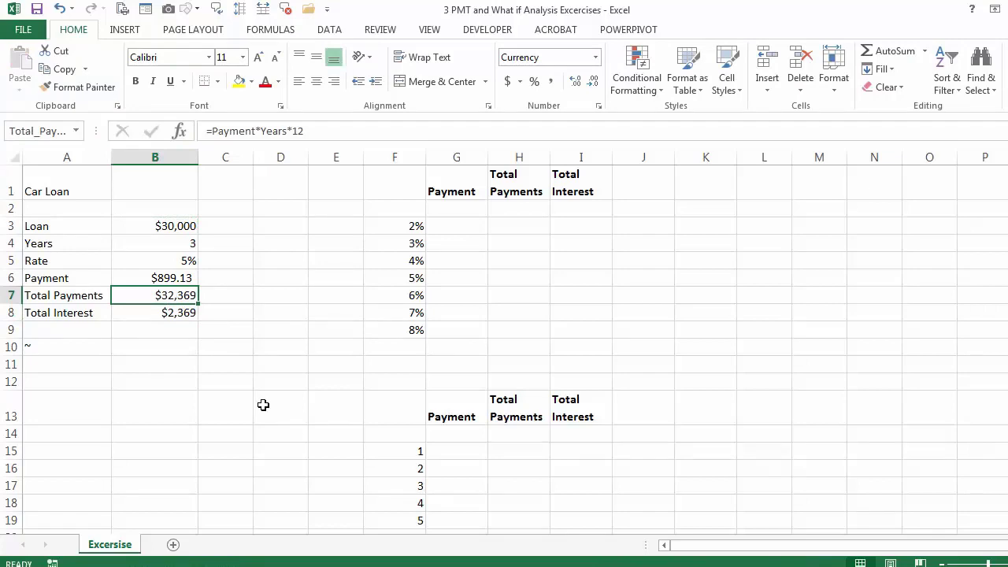
# Run Goal Seek for a Payment of 750 in B6 by changing the Loan in B3, and discard the solution
pyautogui.click(166, 281)
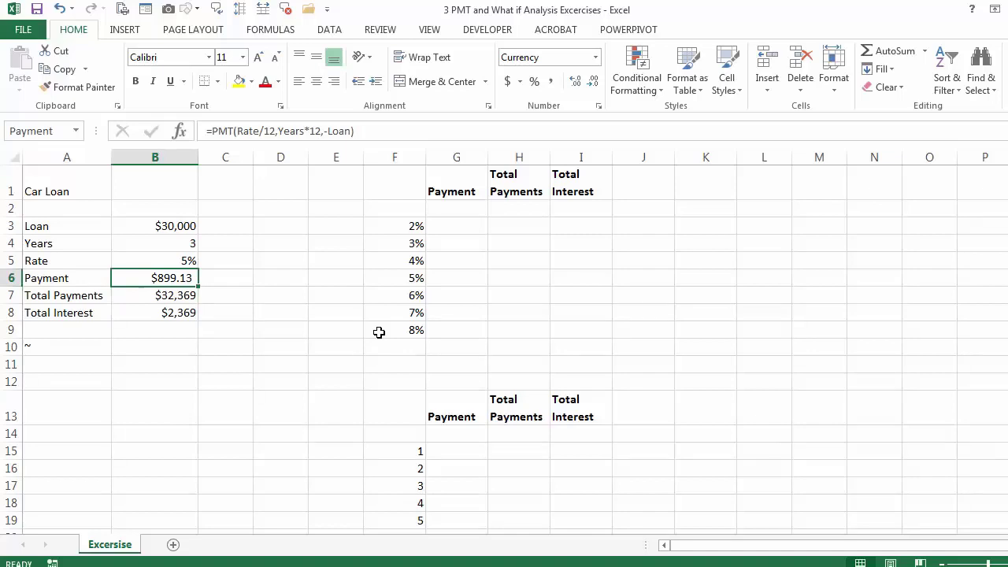
pyautogui.click(330, 29)
pyautogui.click(731, 79)
pyautogui.click(740, 131)
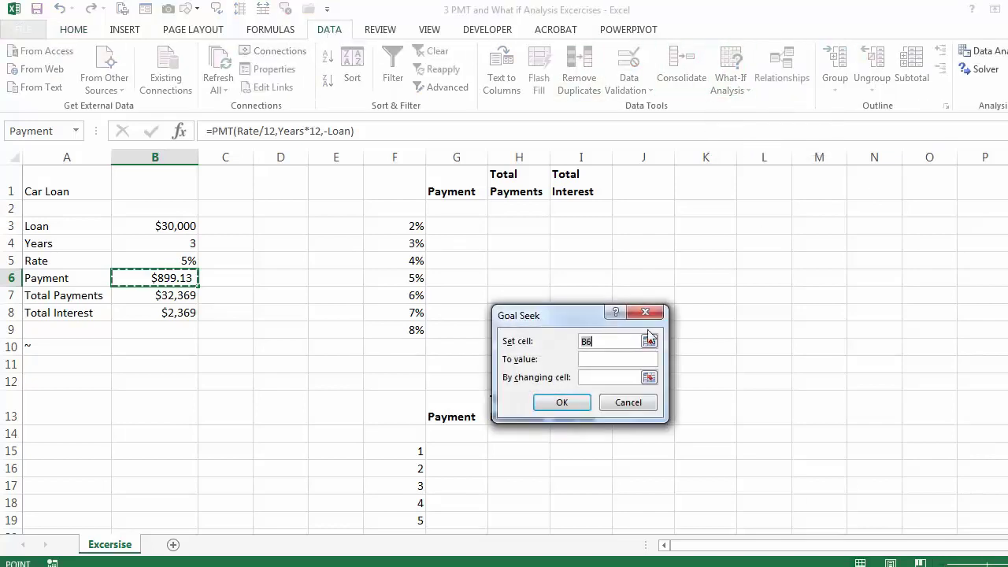
pyautogui.click(628, 359)
pyautogui.write('75')
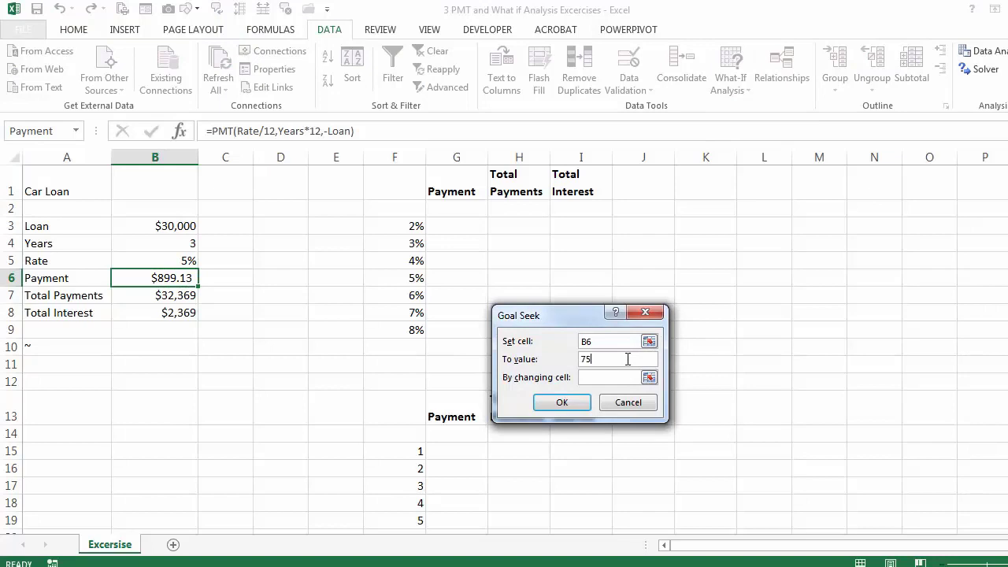
pyautogui.write('0')
pyautogui.press('Tab')
pyautogui.click(151, 223)
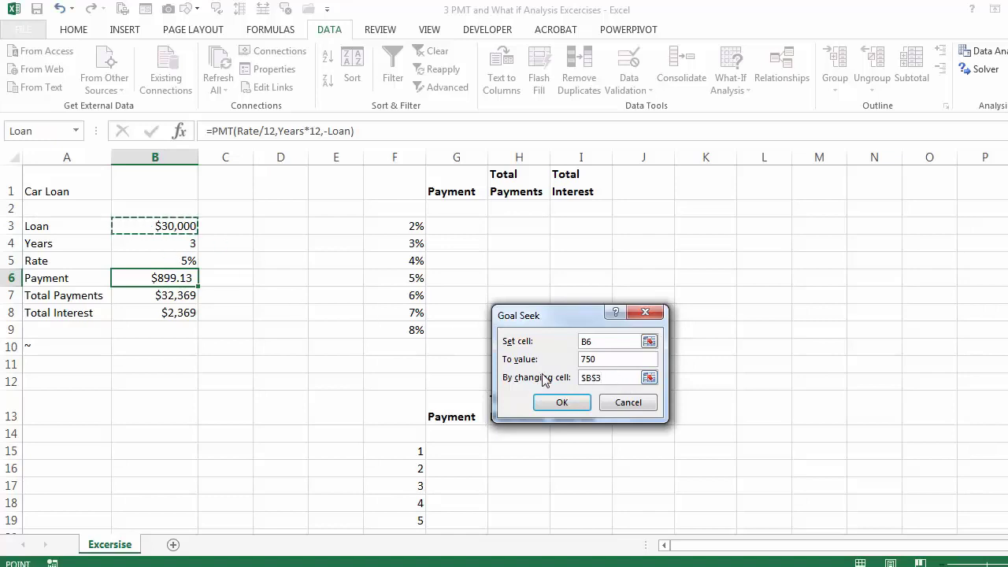
pyautogui.click(561, 403)
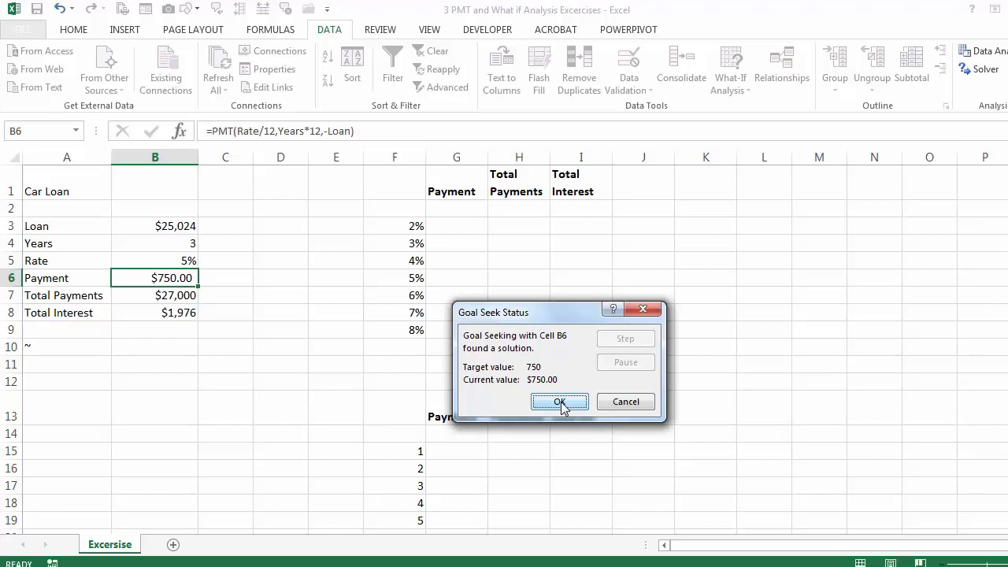
pyautogui.click(605, 405)
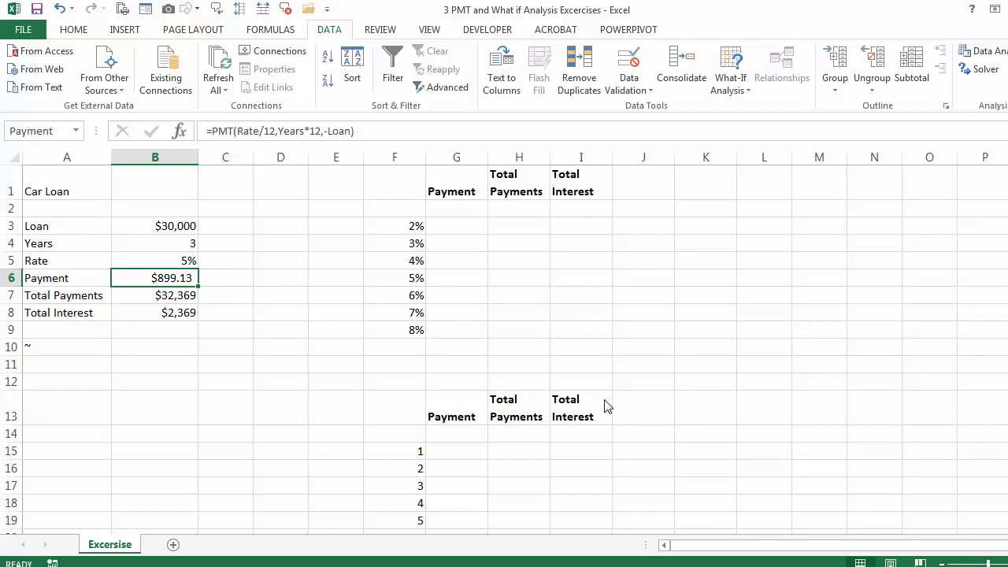
# Link G2, below the Payment heading of the interest rate table, to the loan payment with =Payment
pyautogui.click(395, 329)
pyautogui.click(461, 209)
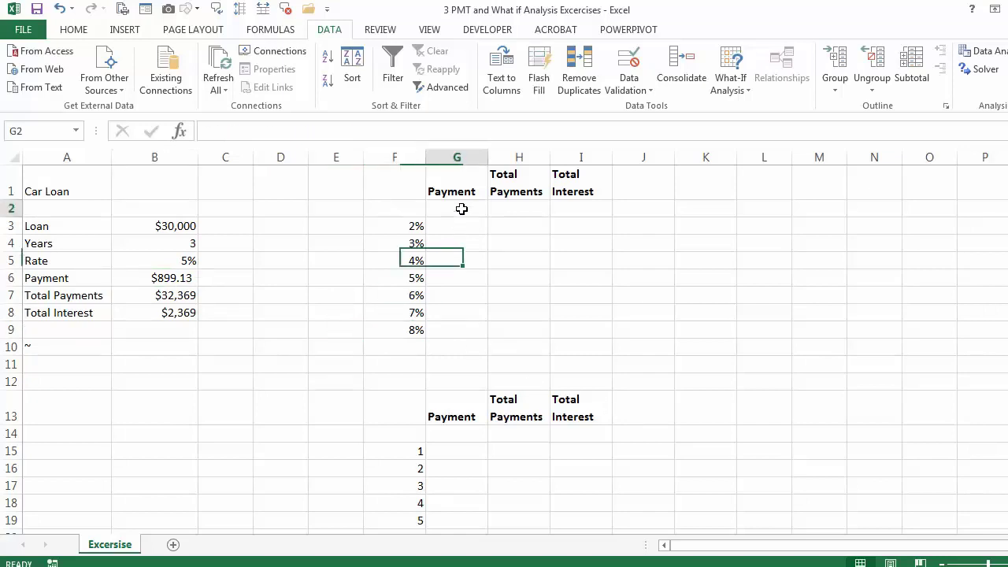
pyautogui.write('=')
pyautogui.click(185, 278)
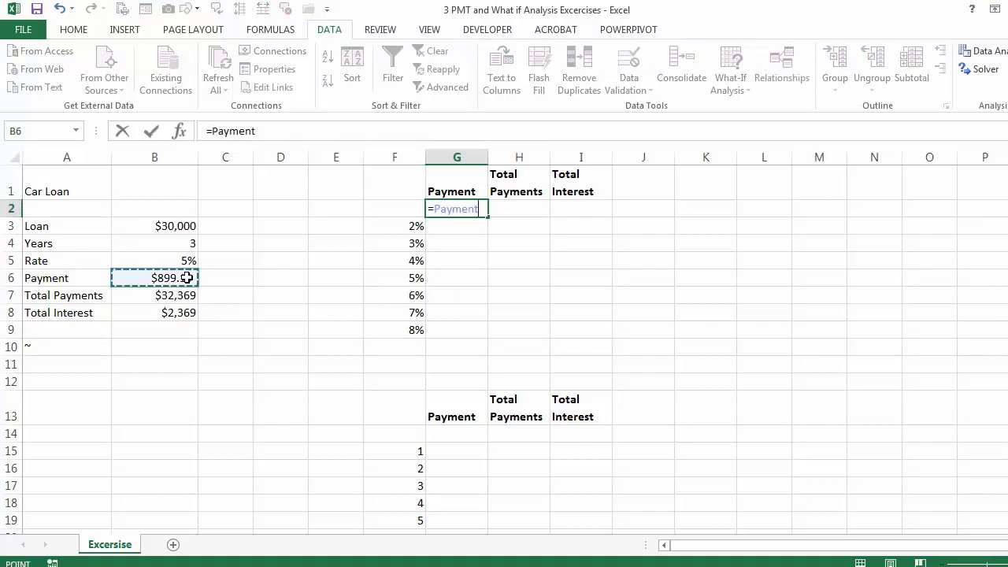
pyautogui.press('Return')
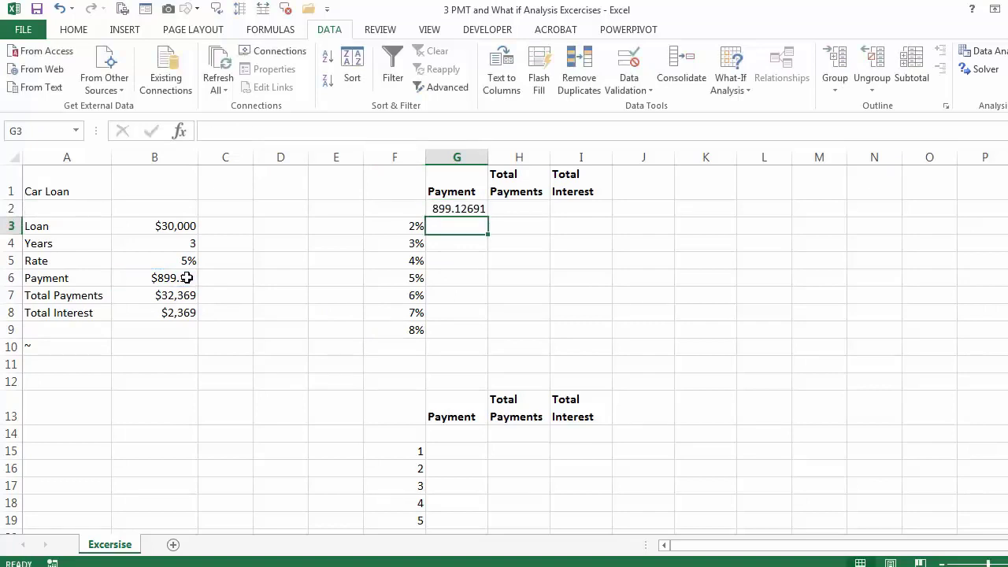
# Complete the rate table's formula row with =Total_Payments in H2 and =Total_Interest in I2
pyautogui.click(527, 206)
pyautogui.write('=')
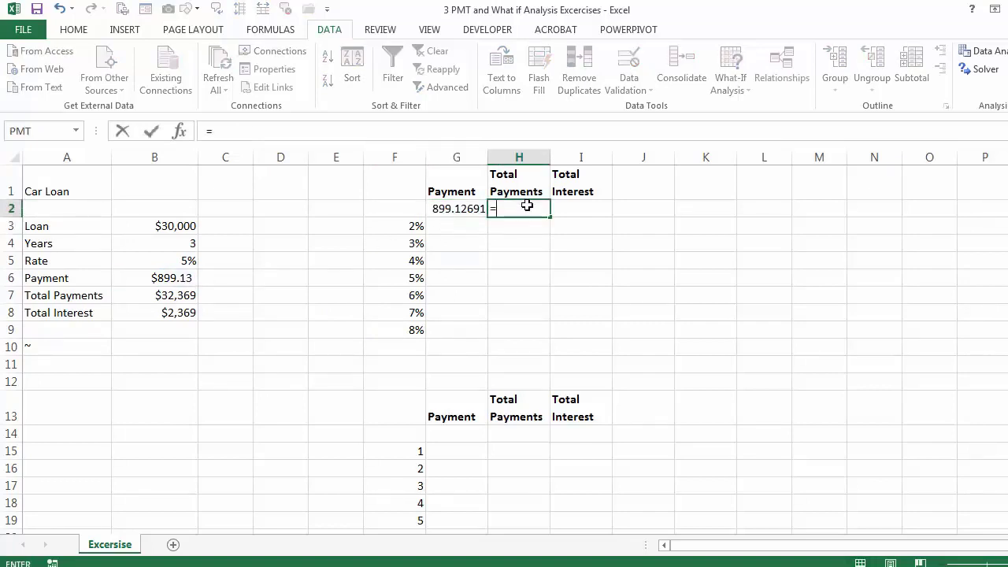
pyautogui.click(184, 295)
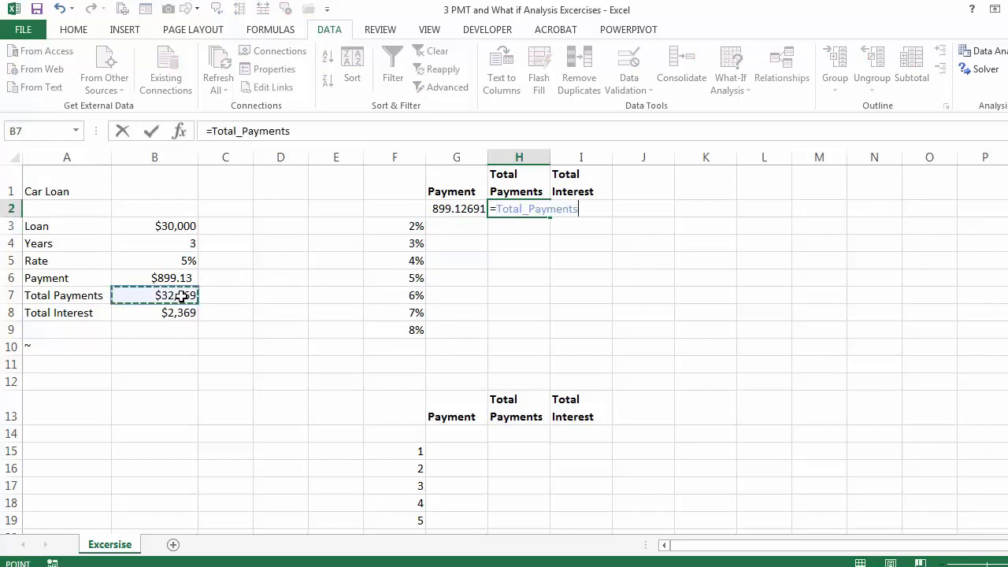
pyautogui.press('Return')
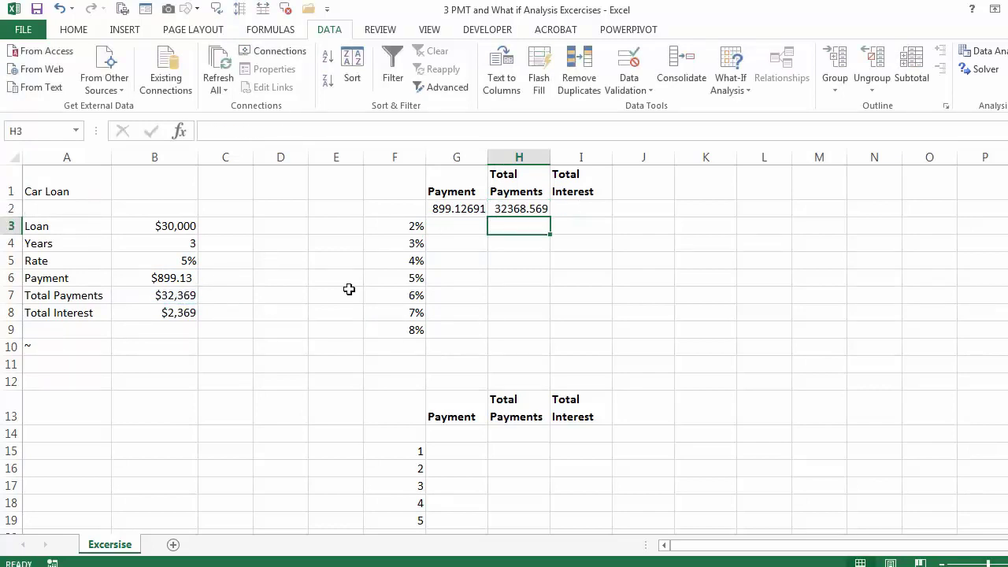
pyautogui.click(590, 209)
pyautogui.write('=')
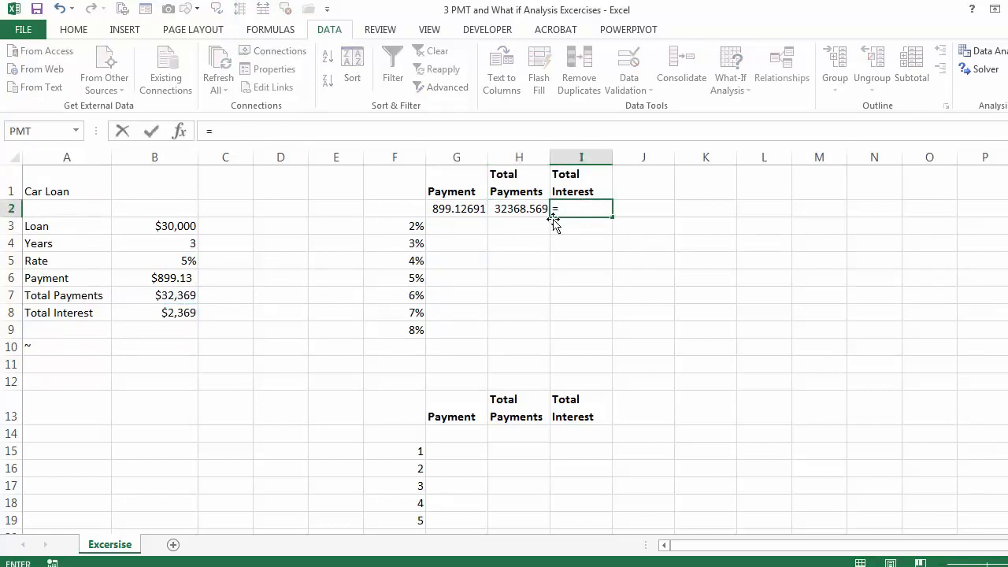
pyautogui.click(182, 313)
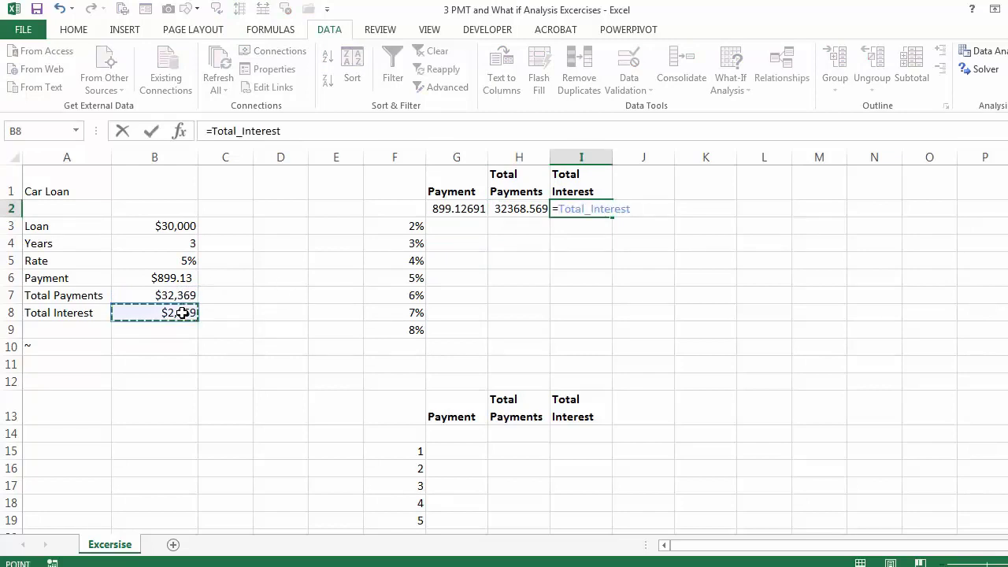
pyautogui.press('Return')
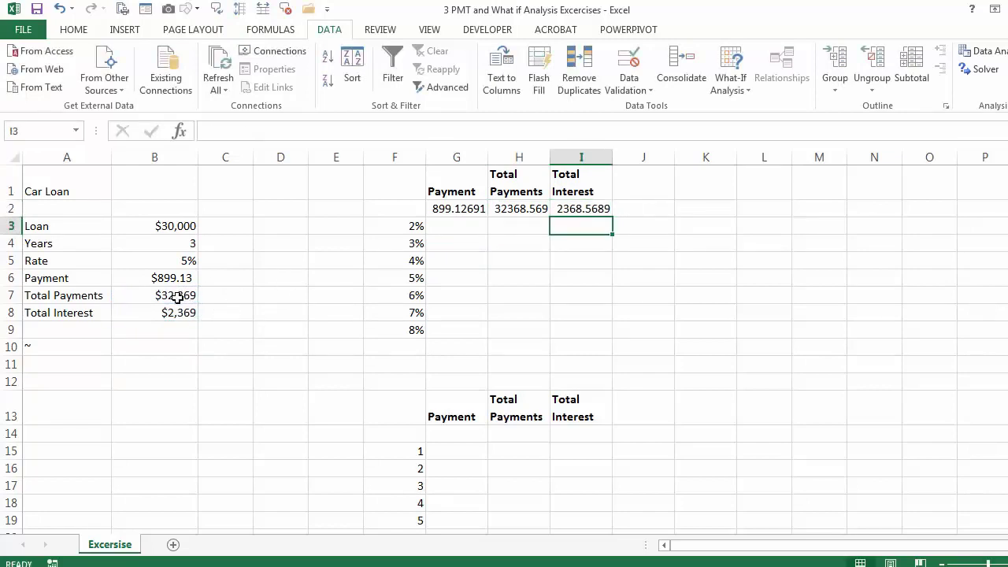
# Copy the currency format from Total Payments in B7 to the rate table cells G2:I9 and show two decimal places
pyautogui.click(177, 297)
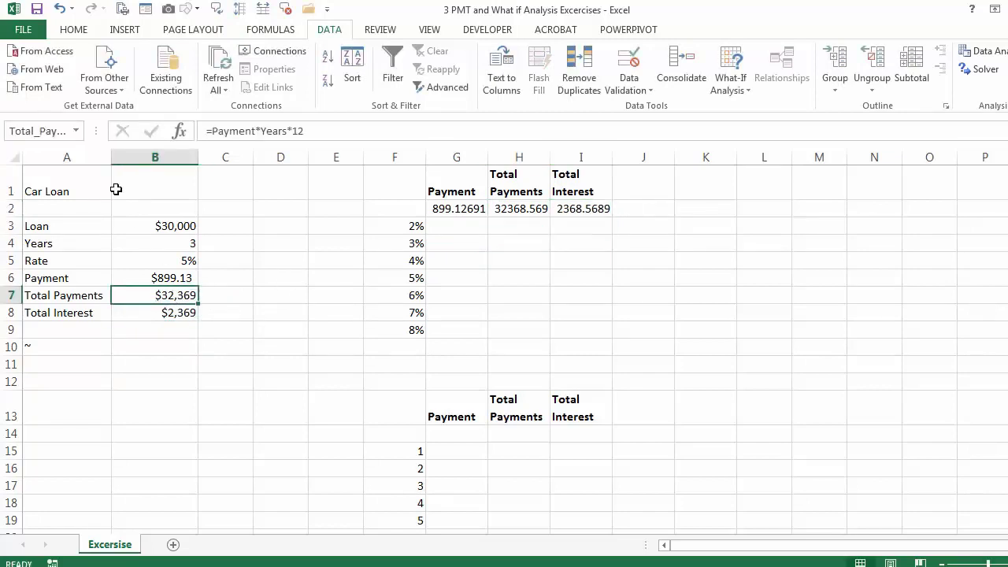
pyautogui.click(74, 33)
pyautogui.click(82, 86)
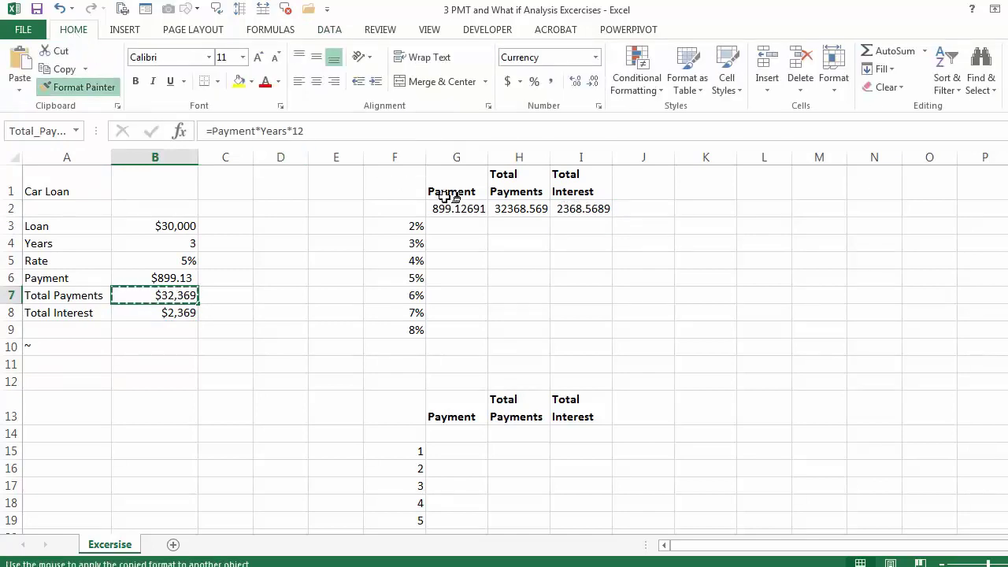
pyautogui.moveTo(467, 209)
pyautogui.mouseDown()
pyautogui.moveTo(588, 252)
pyautogui.moveTo(583, 325)
pyautogui.mouseUp()
pyautogui.click(575, 83)
pyautogui.click(575, 83)
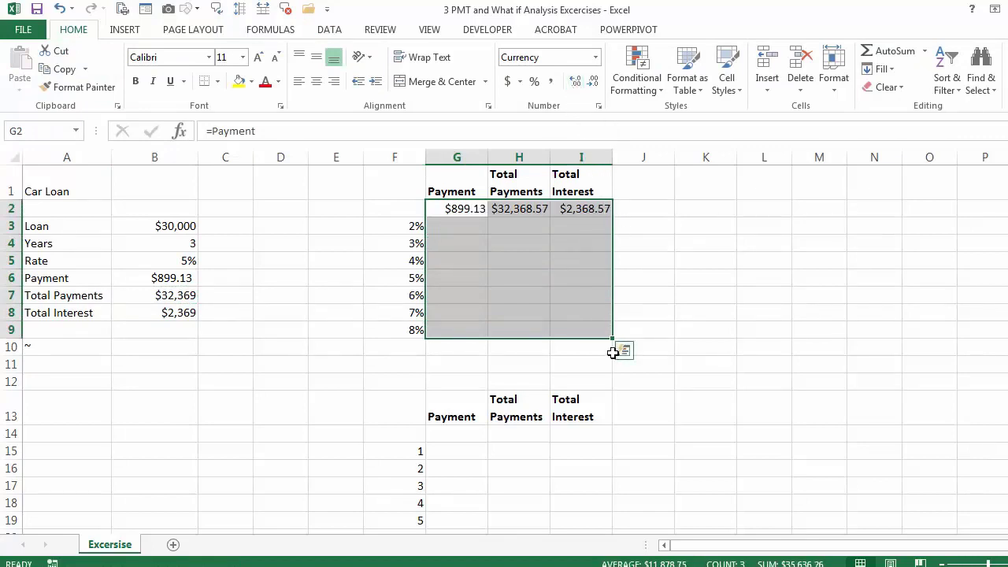
# Create a one-variable data table over F2:I9 with the Rate in B5 as the column input cell
pyautogui.moveTo(394, 209); pyautogui.dragTo(581, 335)
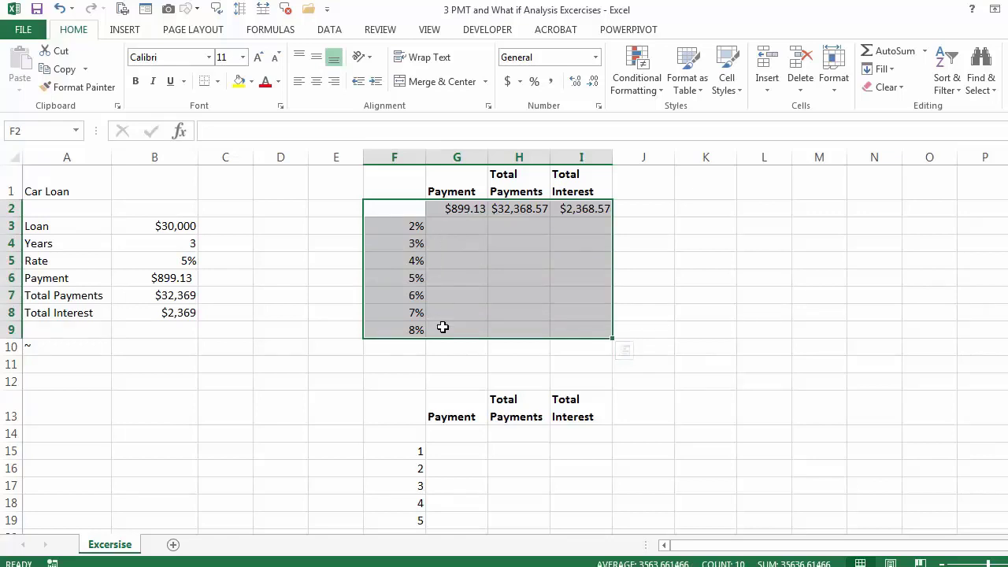
pyautogui.click(329, 32)
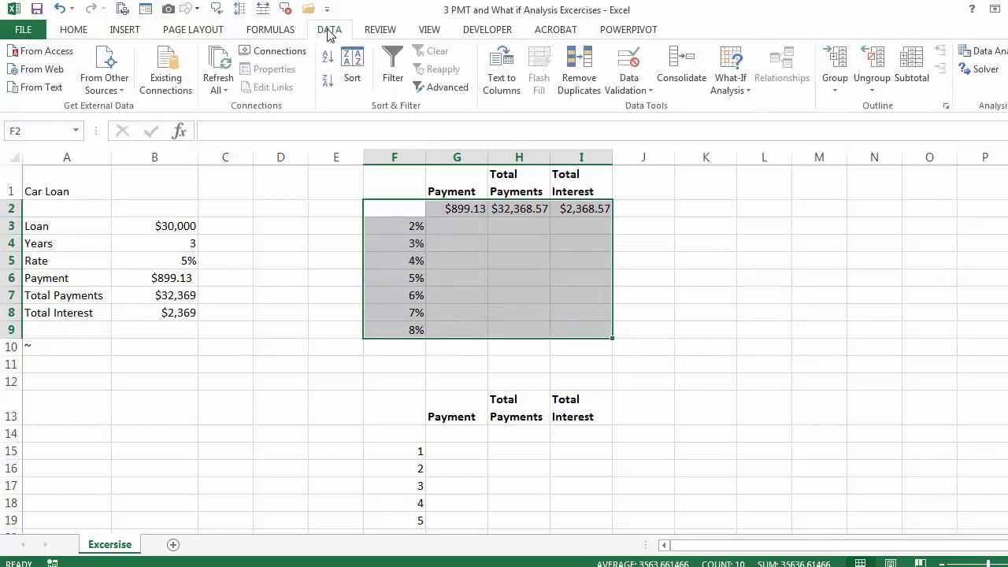
pyautogui.click(715, 85)
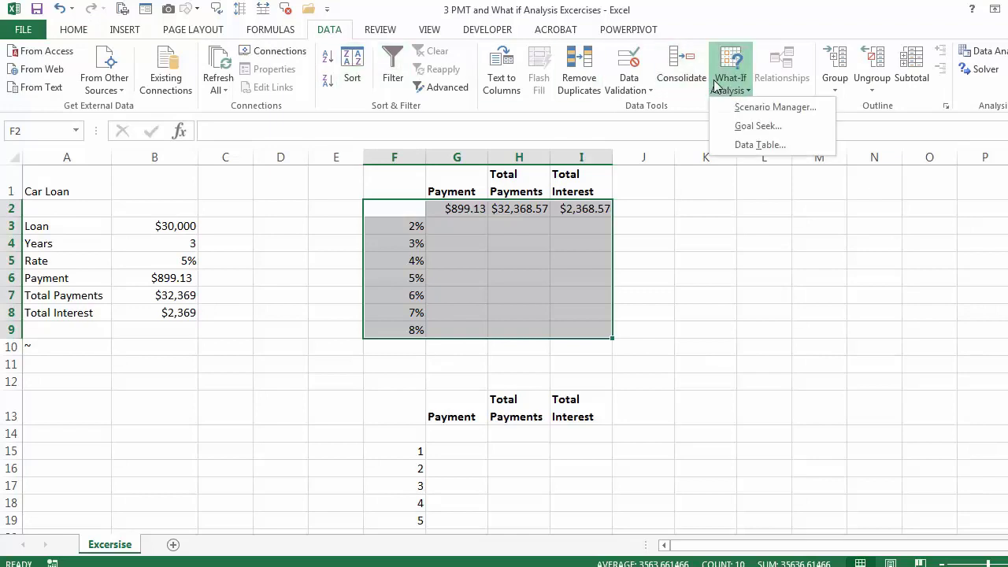
pyautogui.click(758, 145)
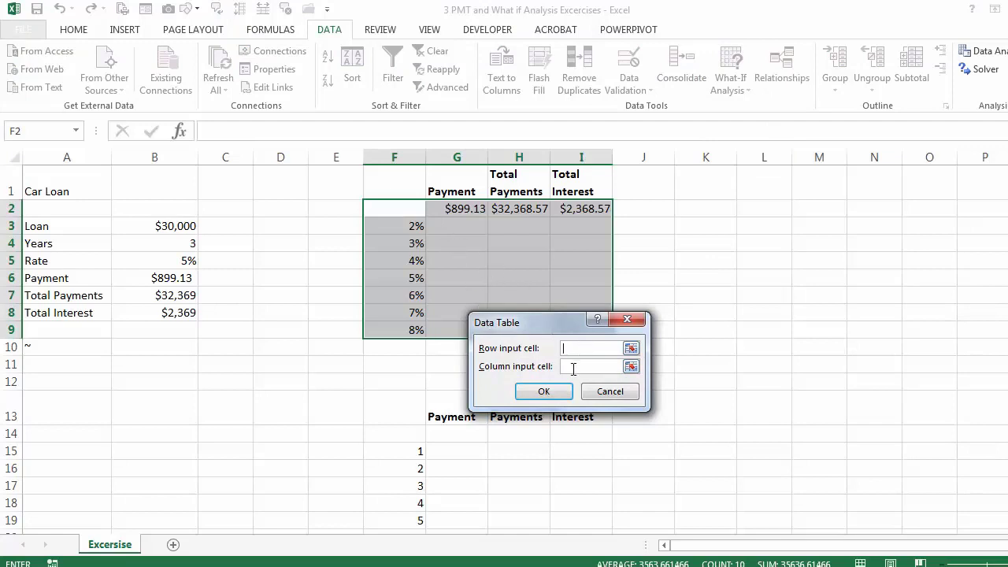
pyautogui.click(573, 368)
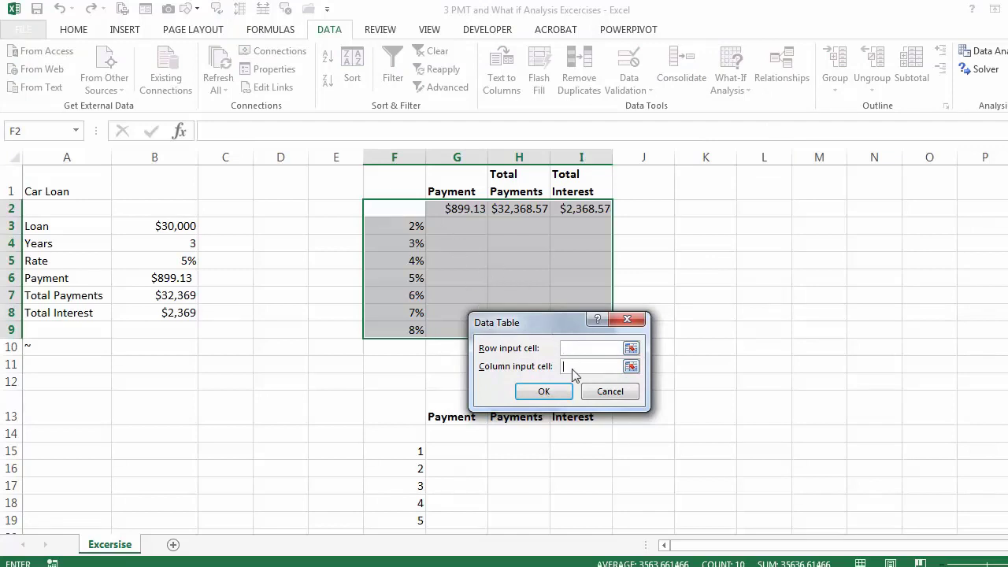
pyautogui.click(169, 267)
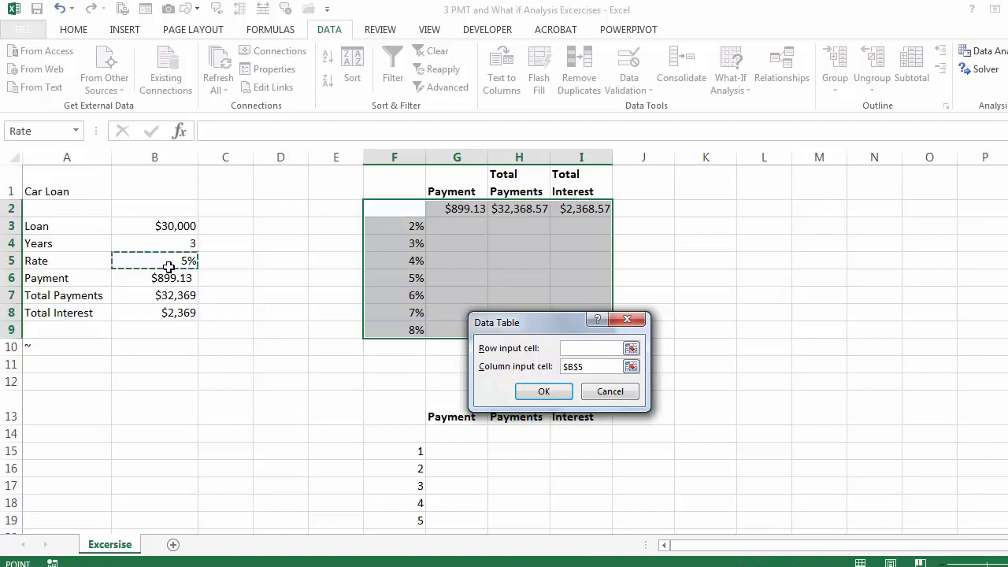
pyautogui.click(533, 394)
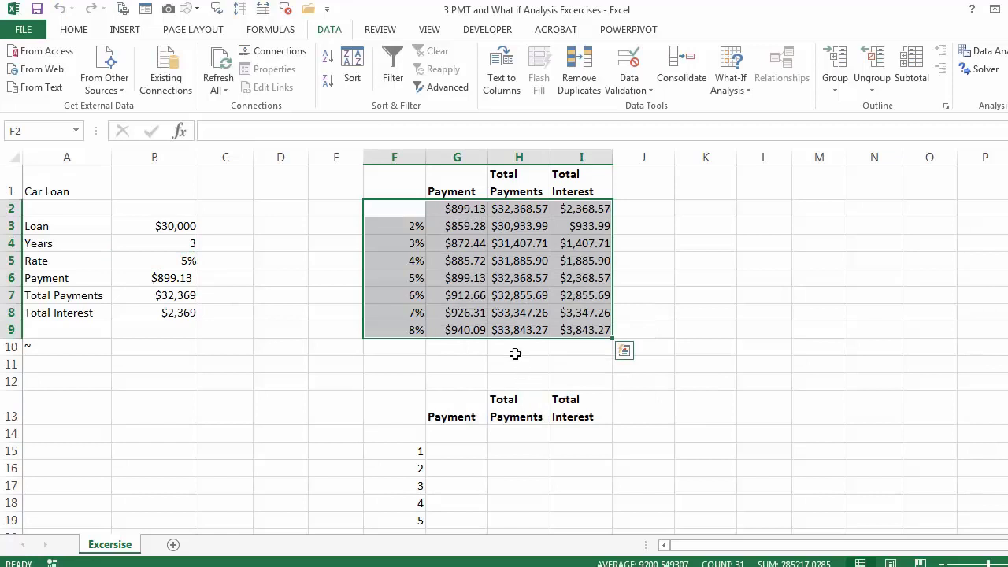
# Fill the 5% row of the rate table, G6:I6, with yellow
pyautogui.moveTo(464, 278); pyautogui.dragTo(592, 278)
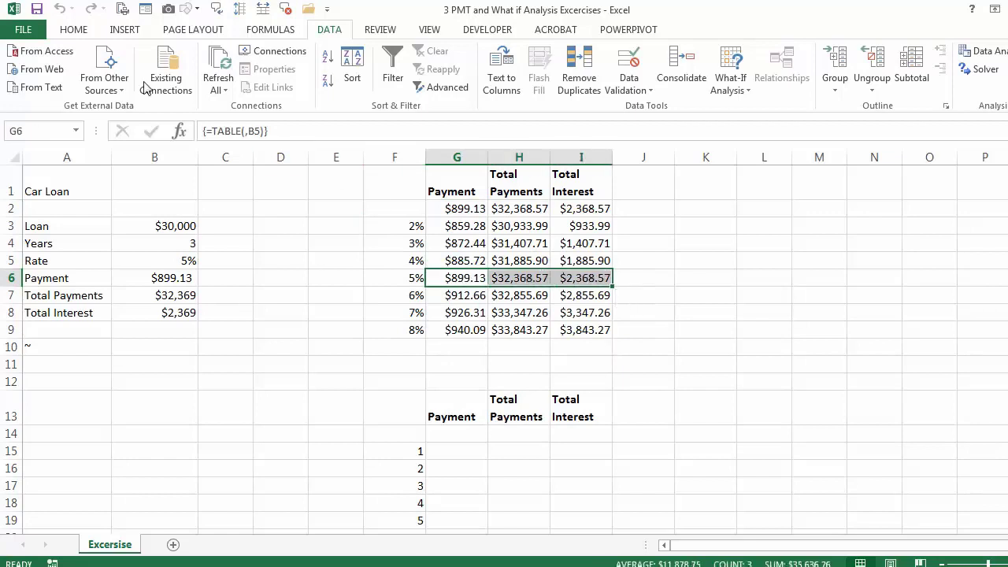
pyautogui.click(73, 31)
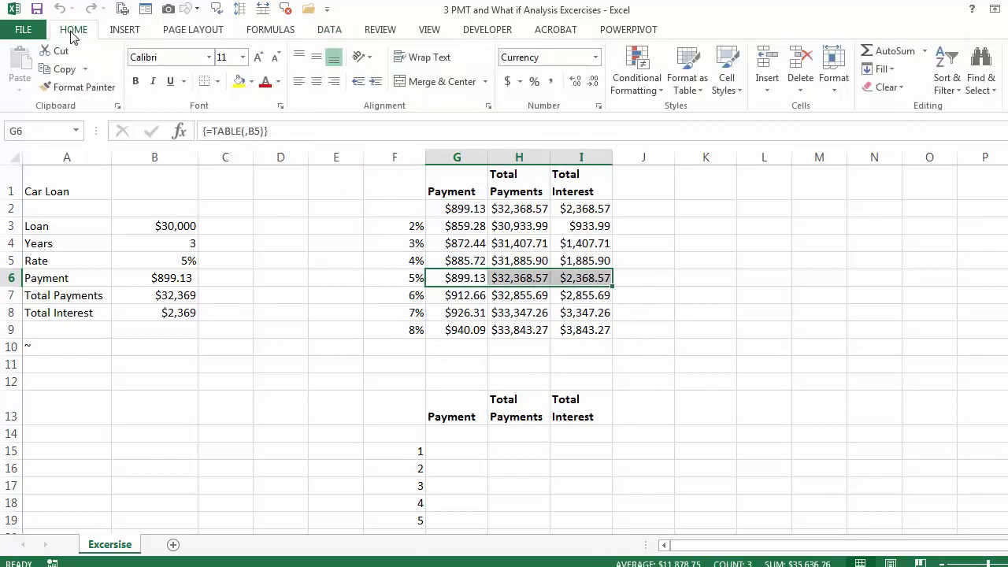
pyautogui.click(239, 82)
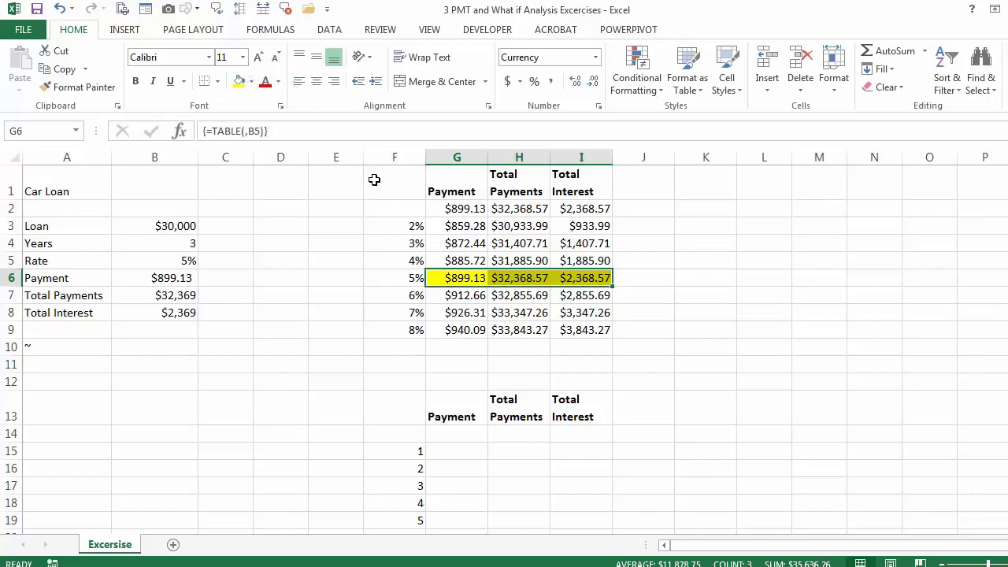
# Link G14, below the Payment heading of the years table, to the loan payment with =Payment
pyautogui.scroll(-2, 412, 226)
pyautogui.scroll(2, 415, 227)
pyautogui.click(462, 436)
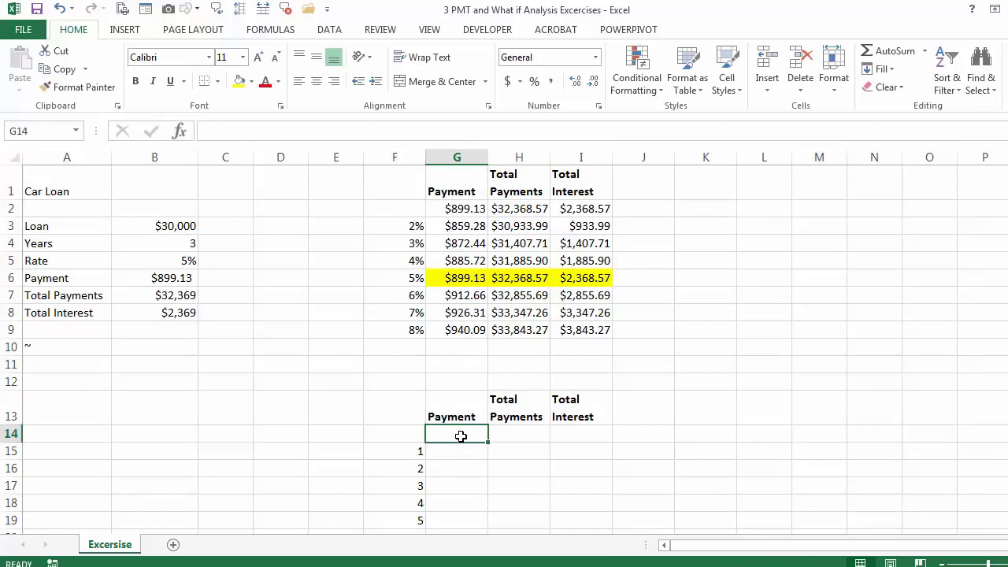
pyautogui.write('=')
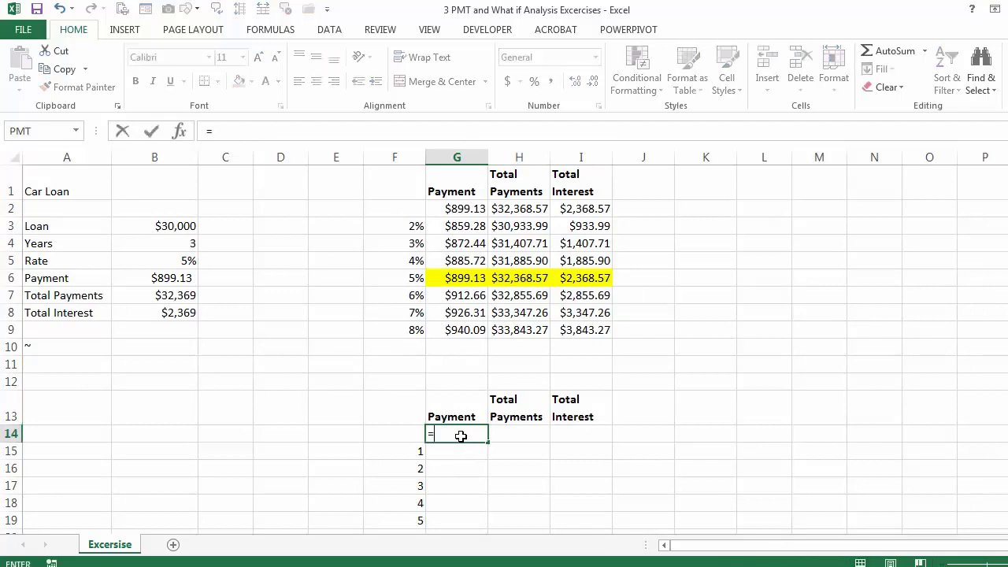
pyautogui.click(160, 277)
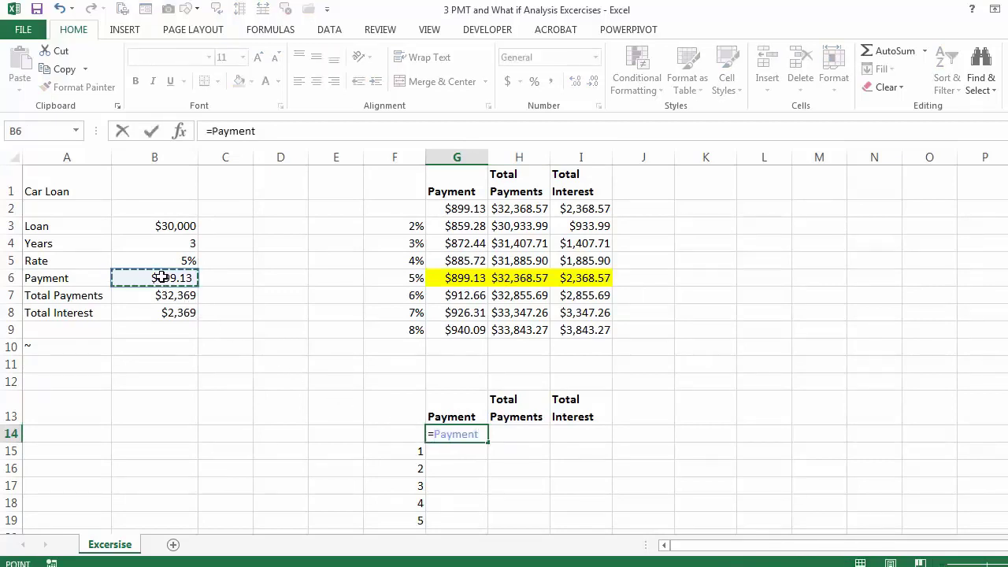
pyautogui.press('Return')
# Complete the years table's formula row with =Total_Payments in H14 and =Total_Interest in I14
pyautogui.click(525, 434)
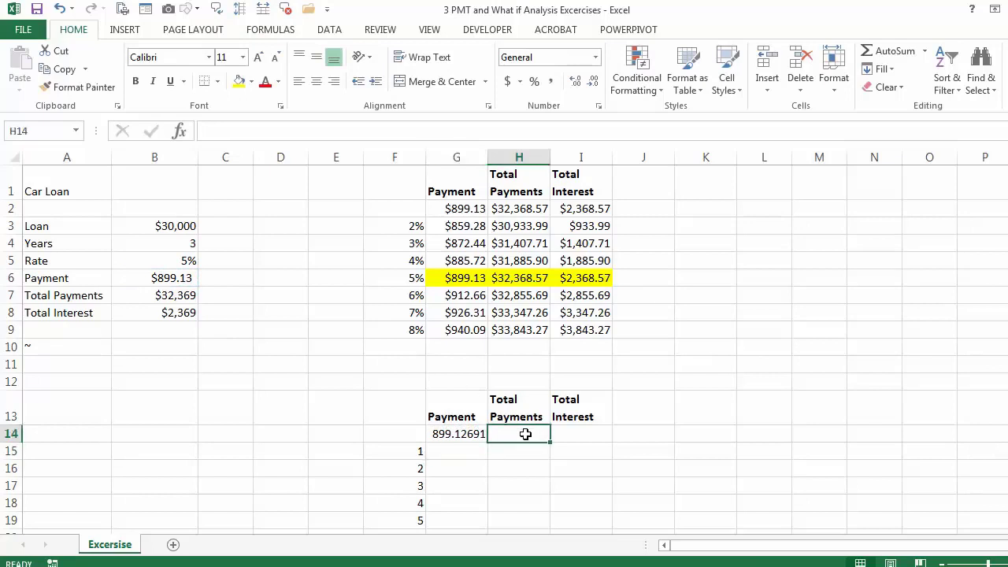
pyautogui.write('=')
pyautogui.click(156, 296)
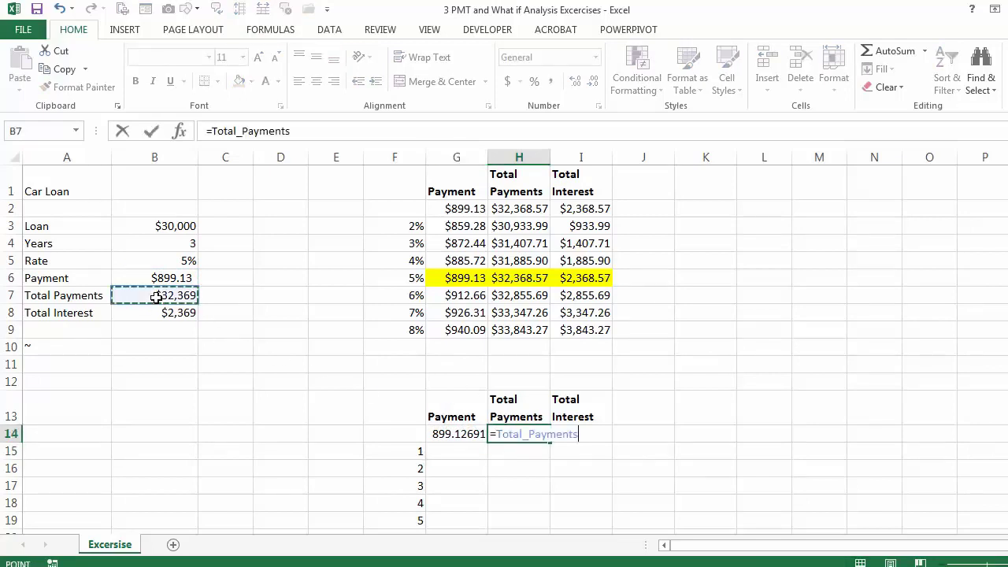
pyautogui.press('Return')
pyautogui.click(589, 434)
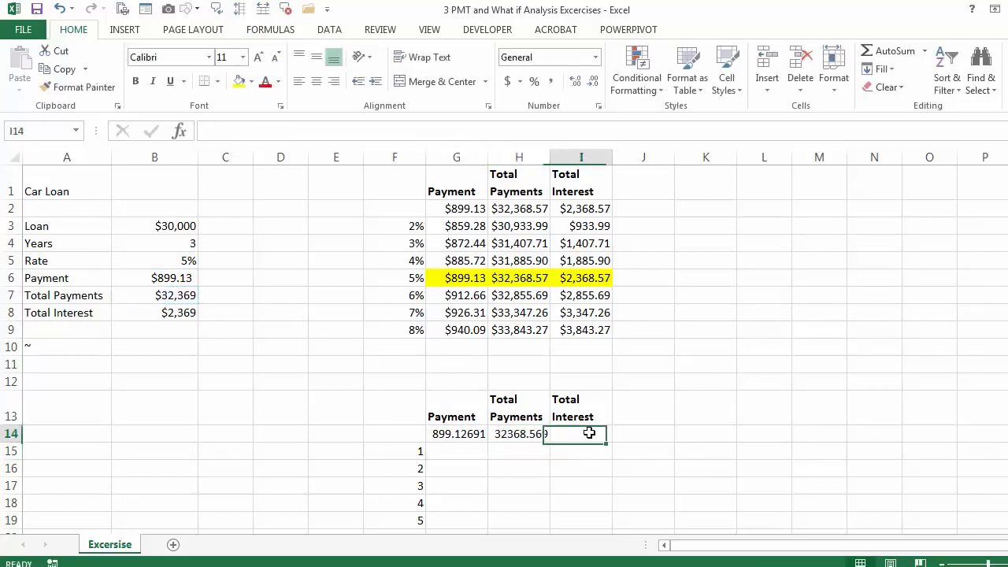
pyautogui.write('=')
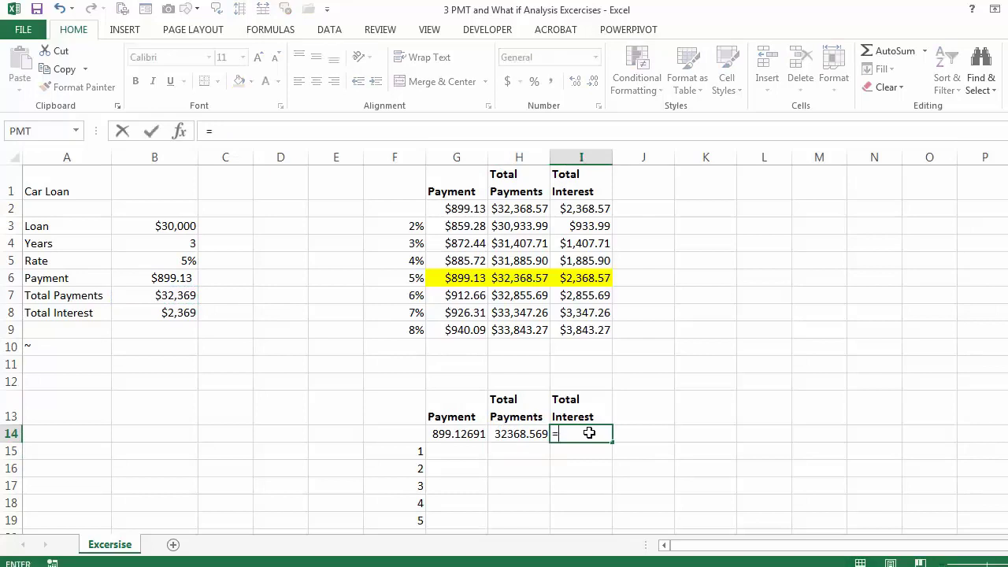
pyautogui.click(166, 313)
pyautogui.press('Return')
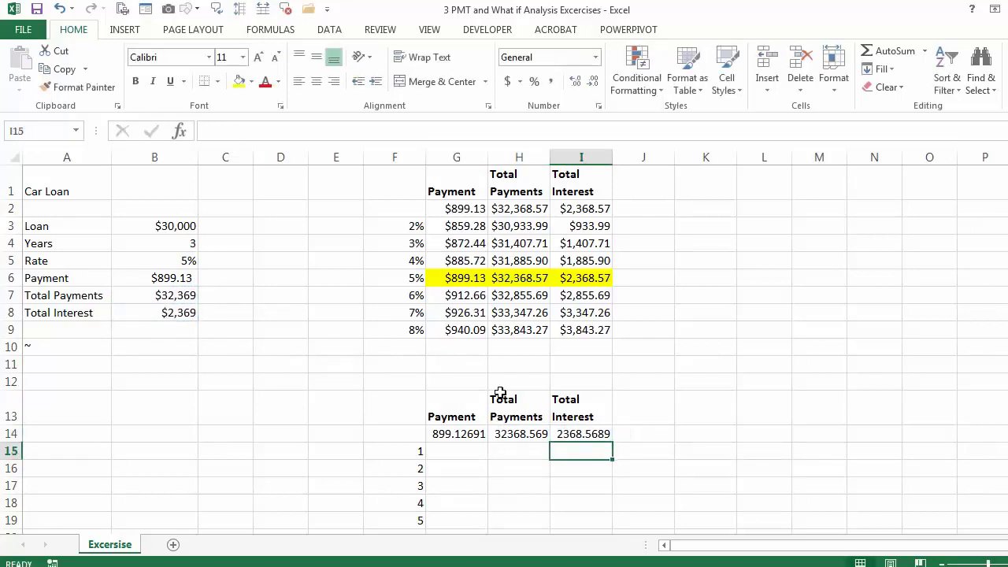
# Copy the two-decimal currency format from G7 in the rate table to the years table cells G14:I19
pyautogui.click(465, 298)
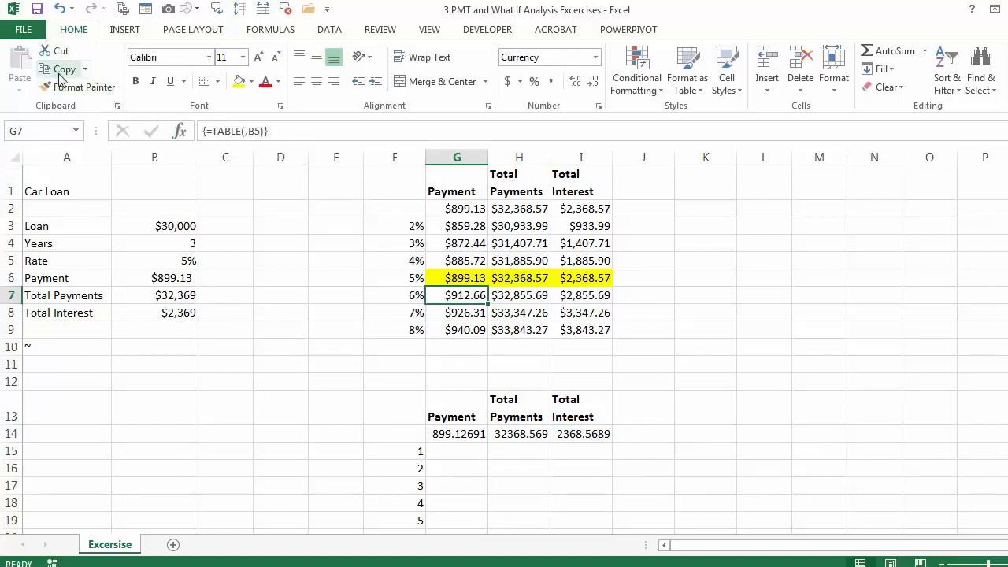
pyautogui.click(78, 87)
pyautogui.moveTo(460, 435)
pyautogui.mouseDown()
pyautogui.moveTo(587, 437)
pyautogui.moveTo(574, 517)
pyautogui.moveTo(605, 524)
pyautogui.mouseUp()
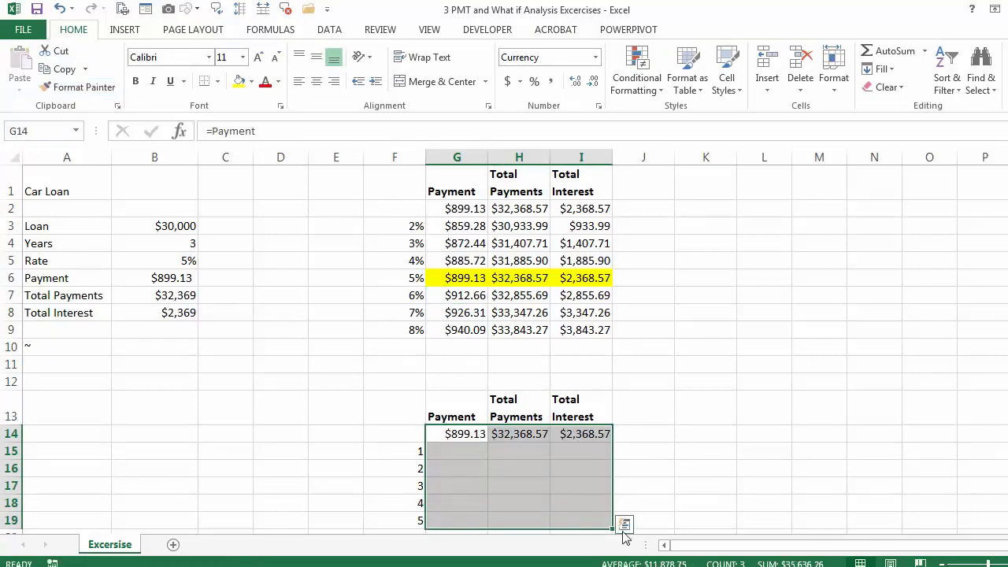
# Create a one-variable data table over F14:I19 with the Years in B4 as the column input cell
pyautogui.scroll(-2, 700, 542)
pyautogui.moveTo(409, 313); pyautogui.dragTo(580, 394)
pyautogui.scroll(2, 525, 380)
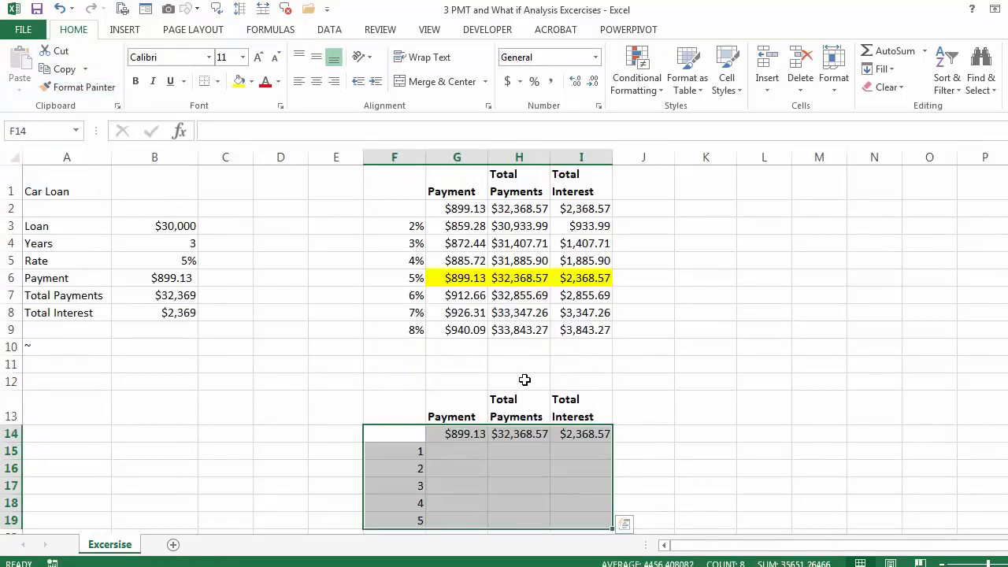
pyautogui.scroll(-1, 524, 379)
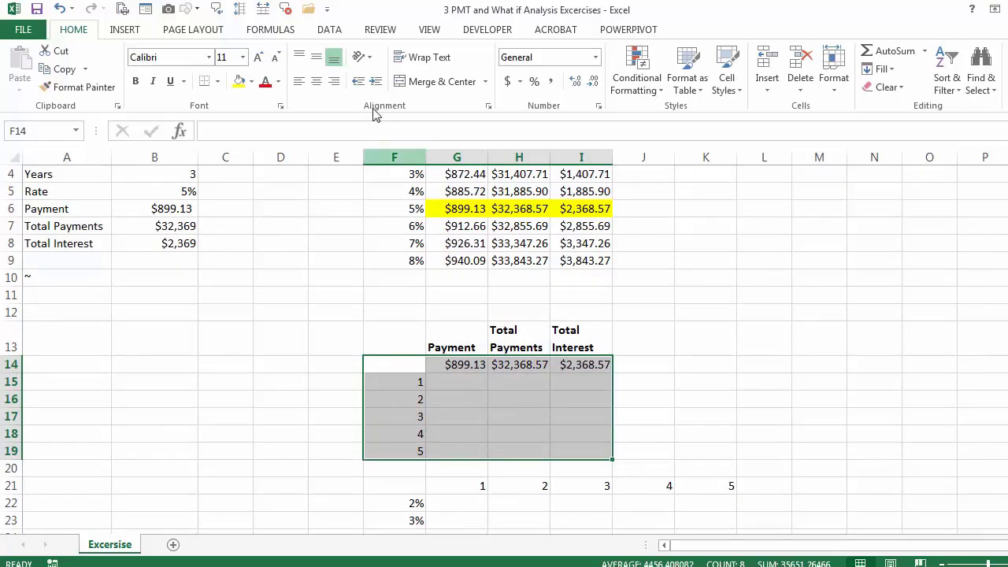
pyautogui.click(330, 32)
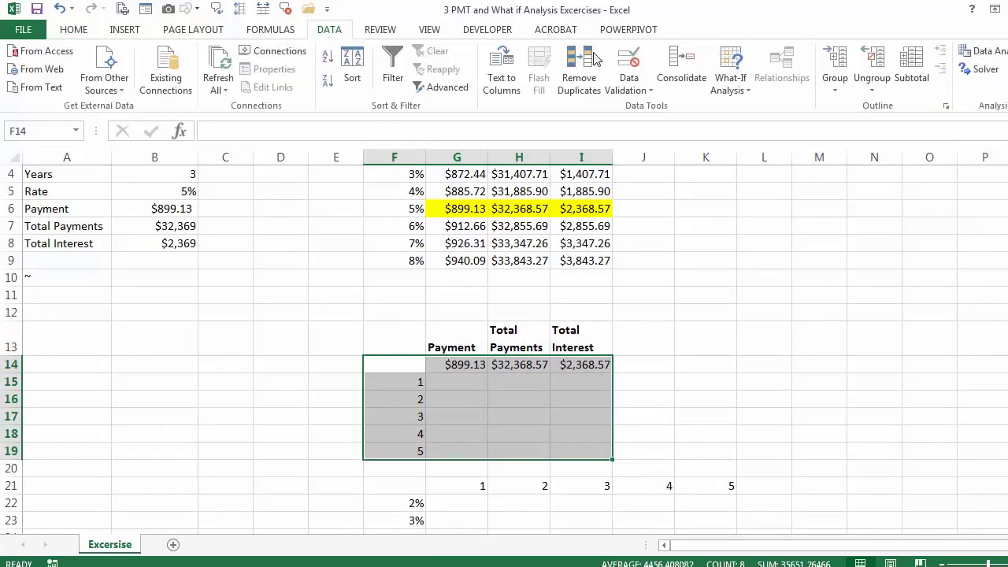
pyautogui.click(725, 78)
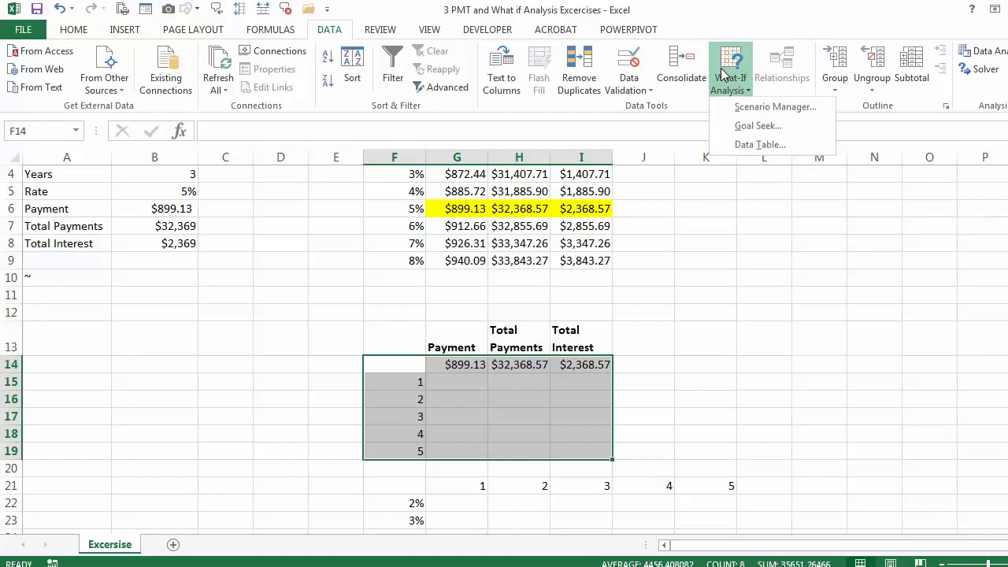
pyautogui.click(758, 145)
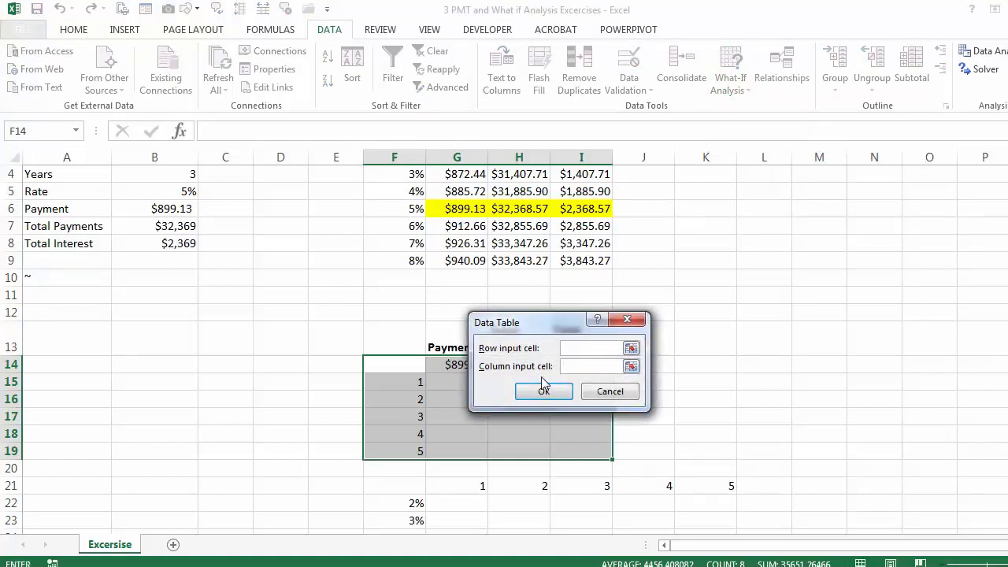
pyautogui.click(165, 177)
pyautogui.click(540, 396)
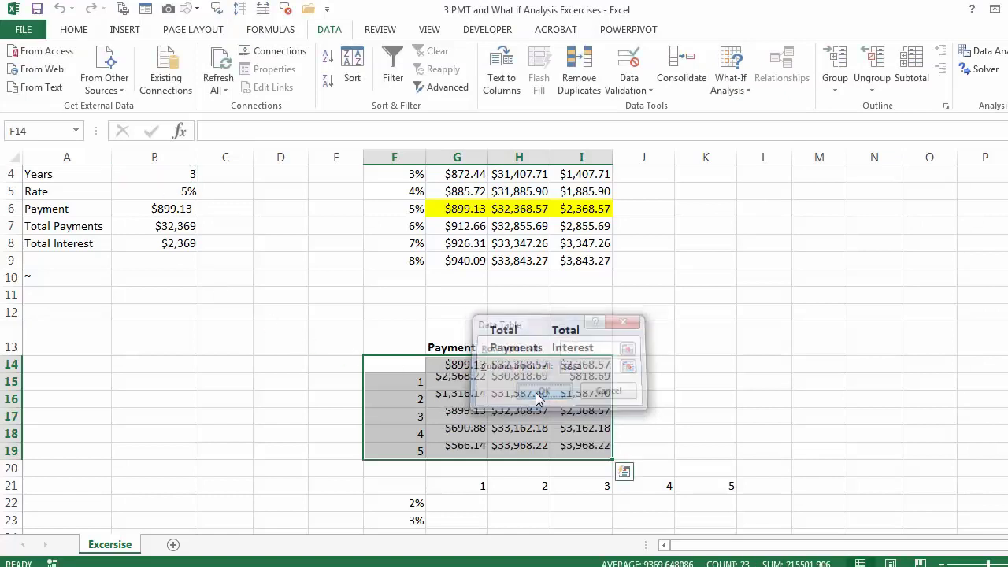
# Fill the 3-year row of the years table, G17:I17, with yellow
pyautogui.moveTo(464, 414); pyautogui.dragTo(563, 416)
pyautogui.click(75, 32)
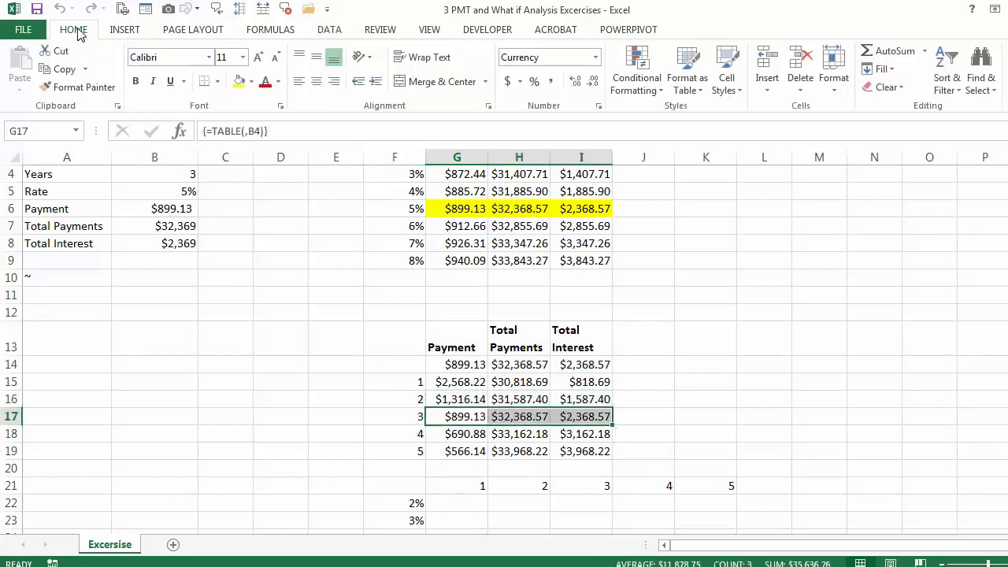
pyautogui.click(242, 83)
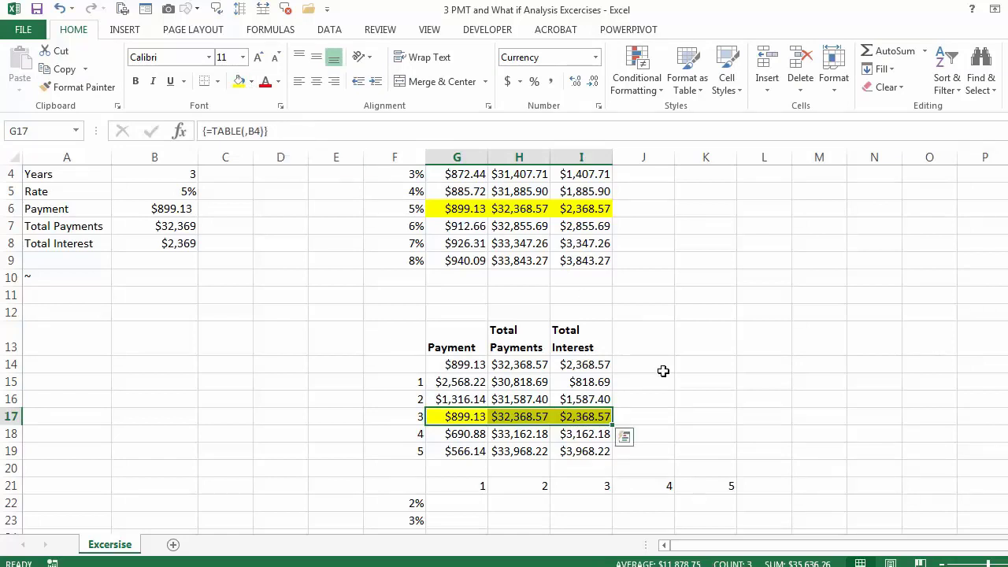
# Enter =Payment in F21, the corner cell of the grid with rates down and years across
pyautogui.scroll(-1, 670, 378)
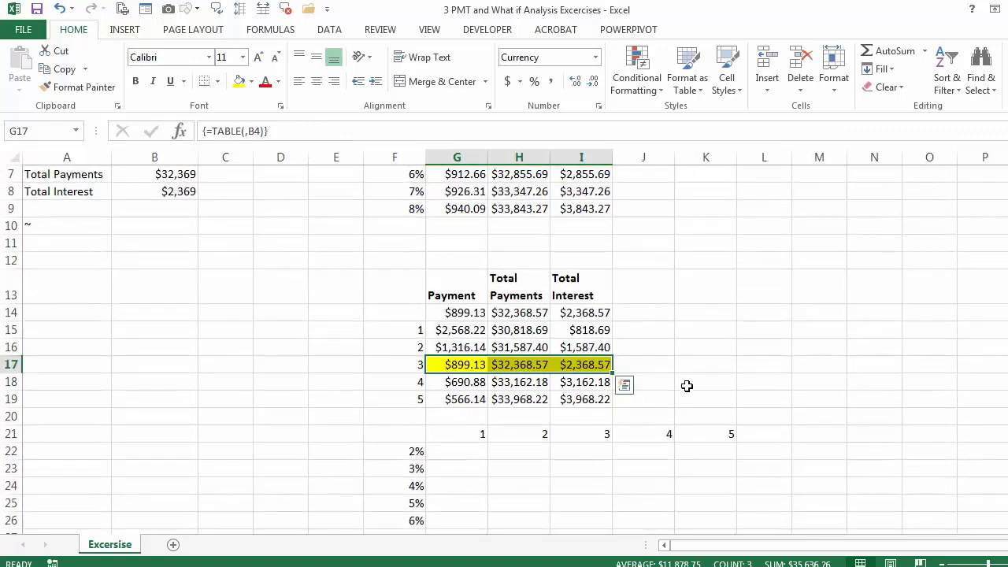
pyautogui.click(414, 434)
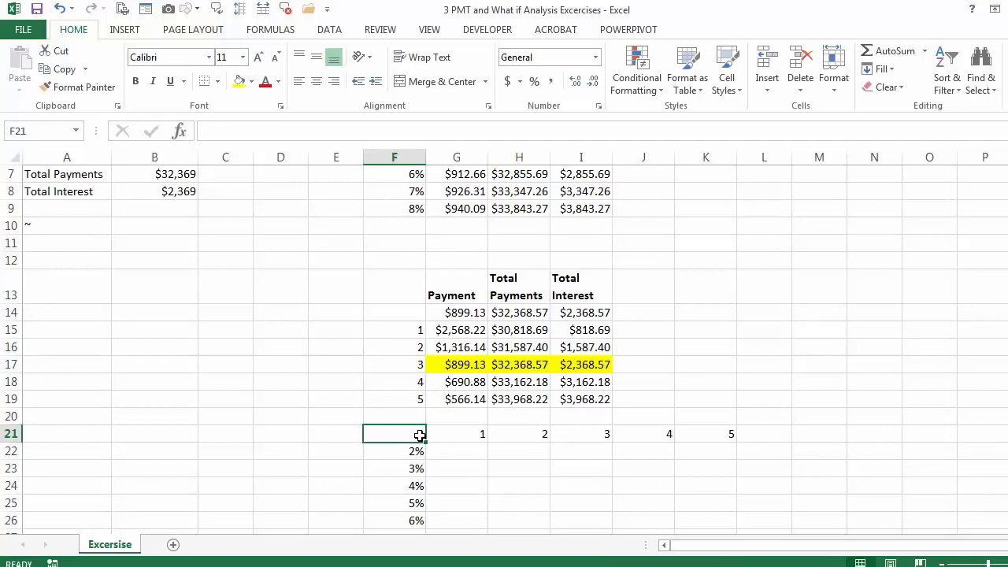
pyautogui.write('=')
pyautogui.scroll(1, 462, 434)
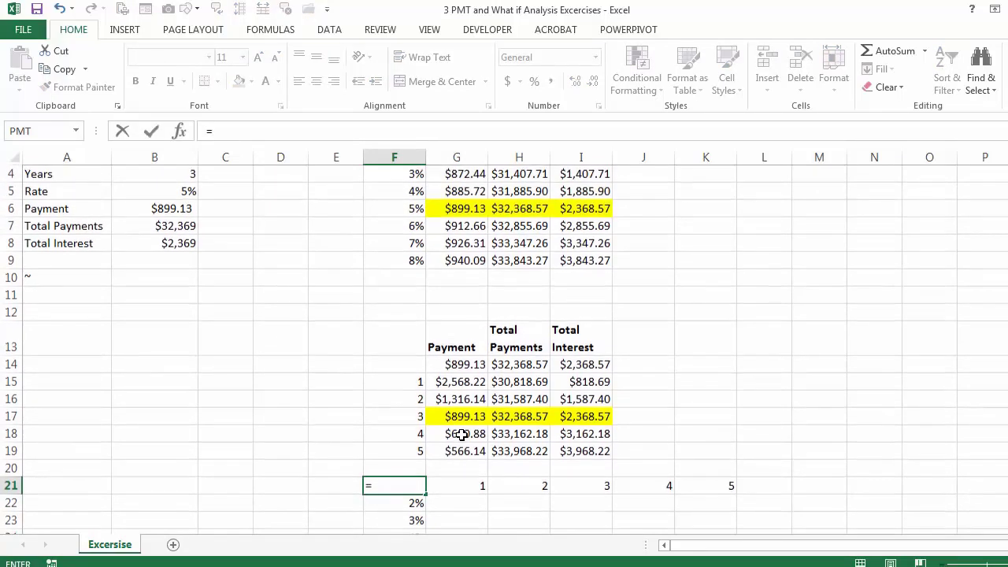
pyautogui.click(177, 209)
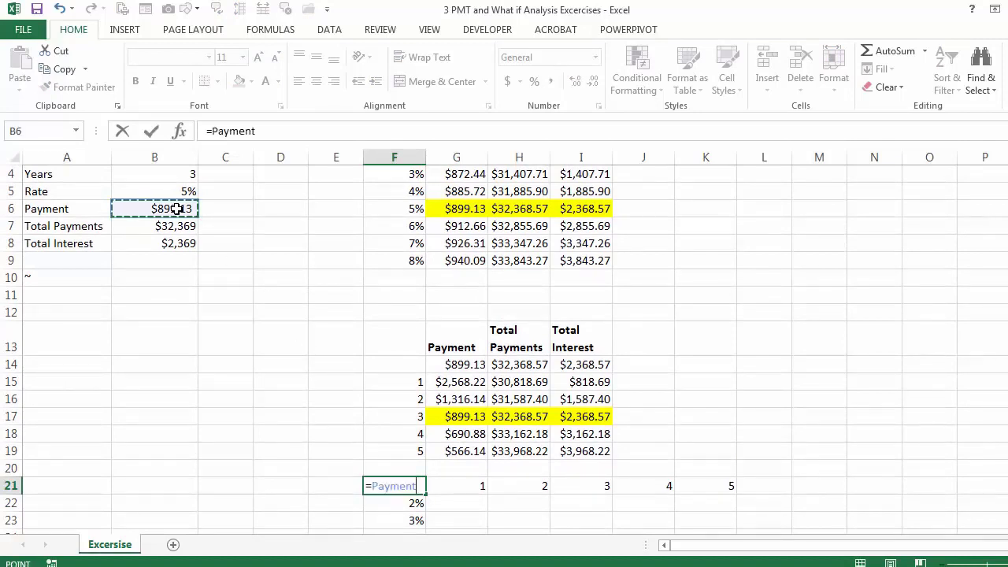
pyautogui.press('Return')
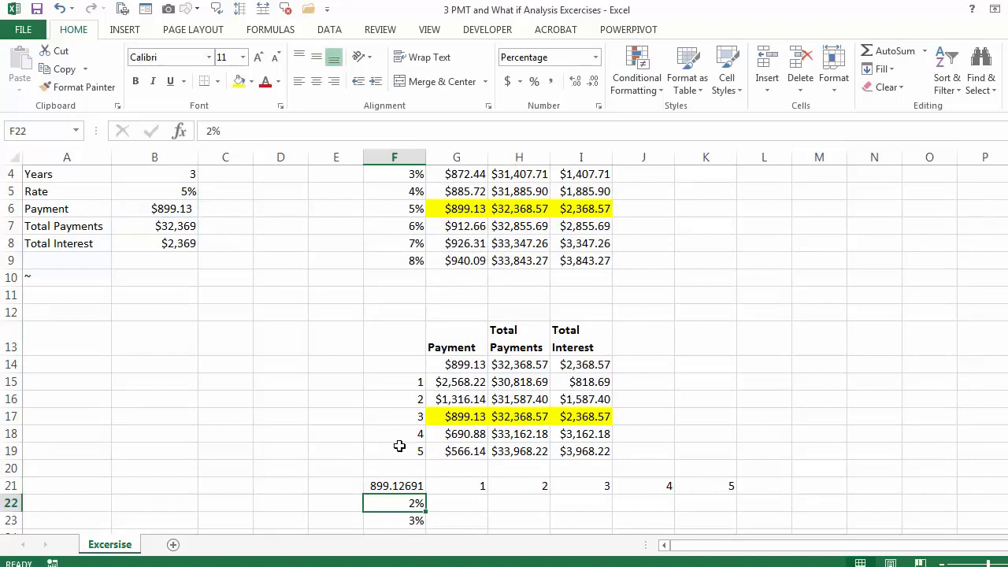
# Create a two-variable data table over F21:K28 with Years in B4 as row input cell and Rate in B5 as column input cell
pyautogui.click(398, 488)
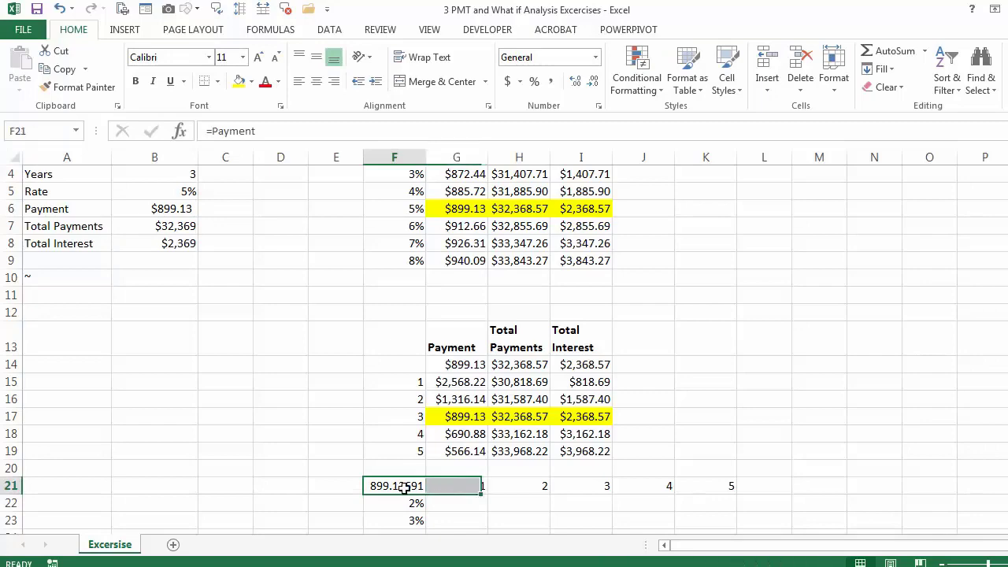
pyautogui.hotkey('ctrl', 'a')
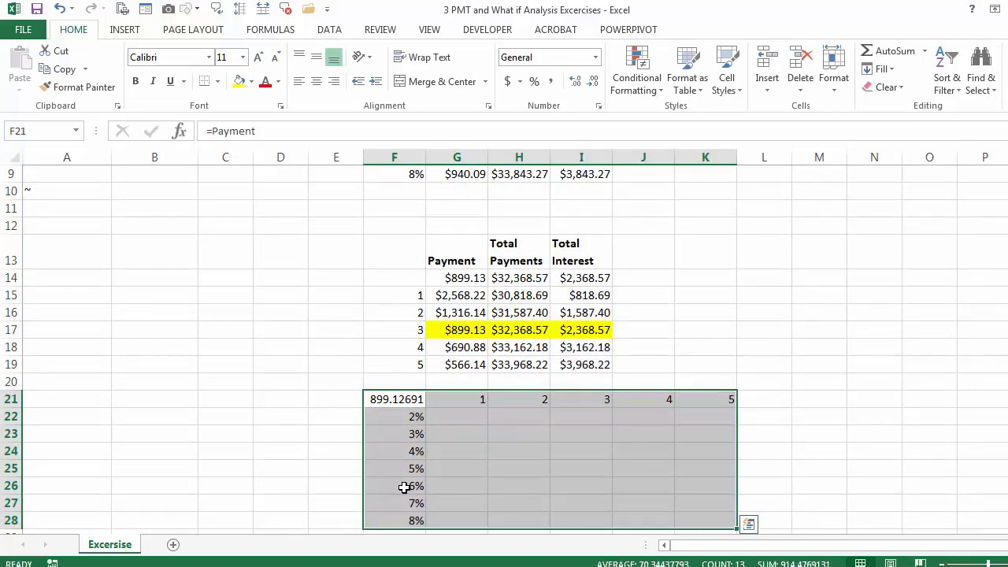
pyautogui.click(325, 31)
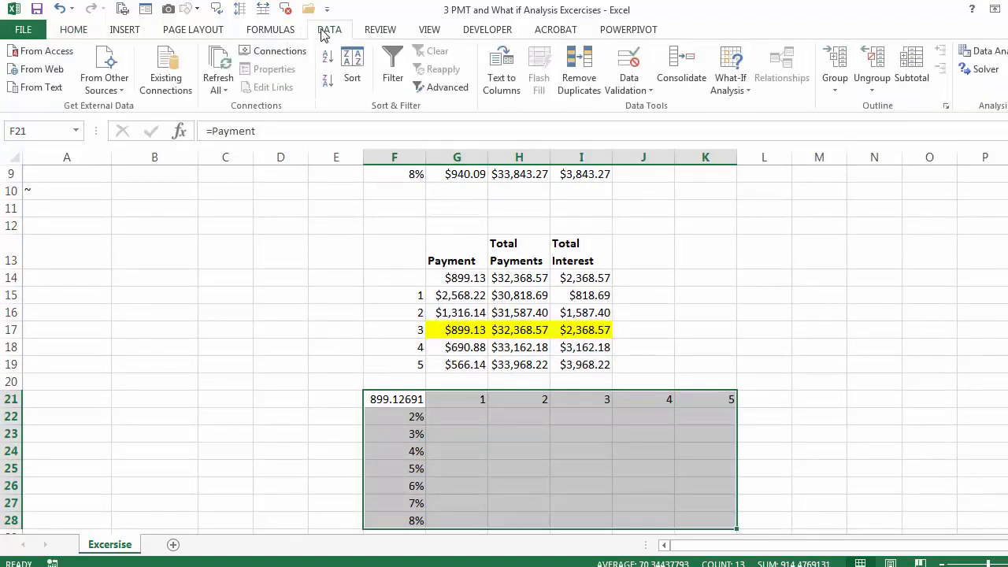
pyautogui.click(731, 83)
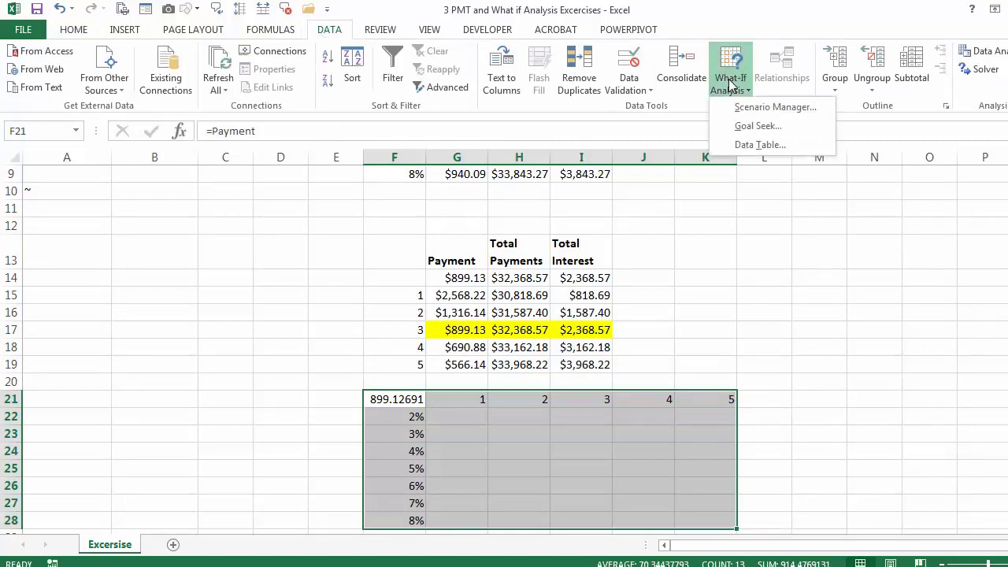
pyautogui.click(759, 150)
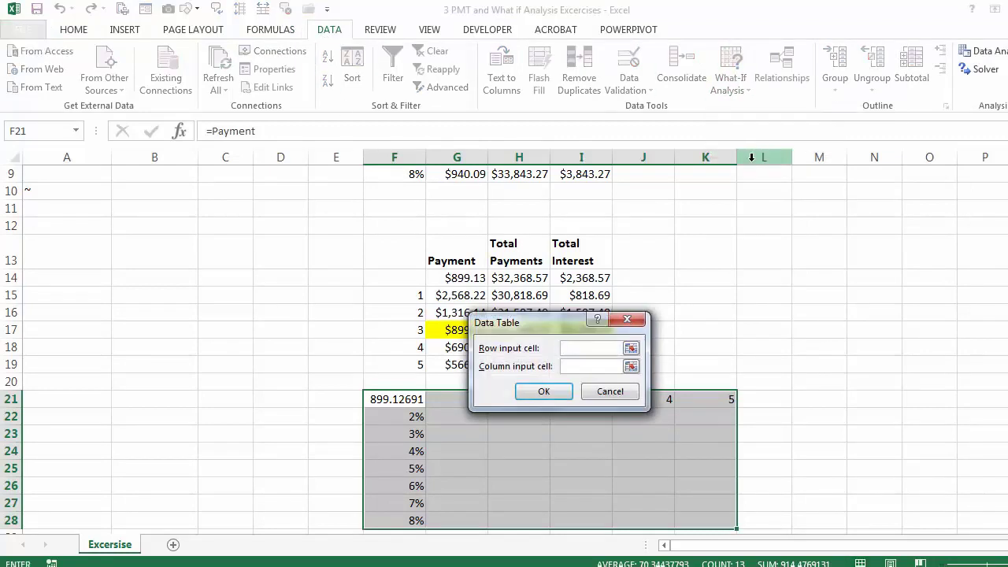
pyautogui.scroll(3, 923, 261)
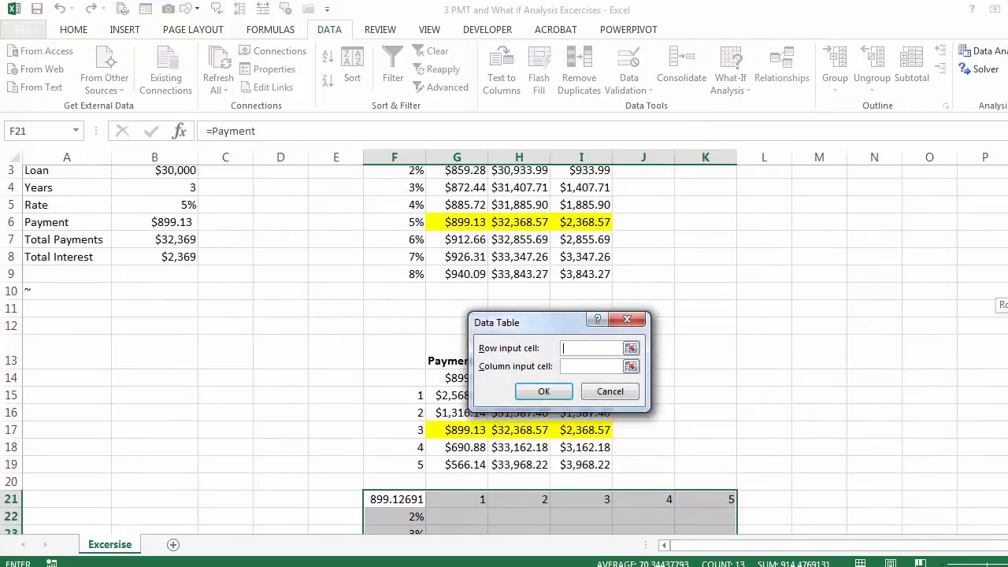
pyautogui.scroll(-2, 923, 261)
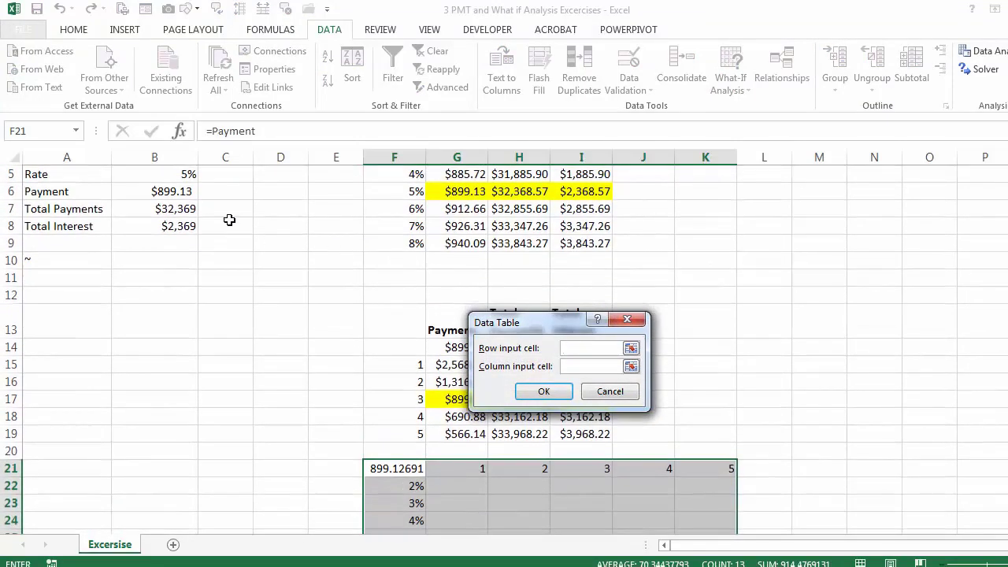
pyautogui.scroll(2, 339, 251)
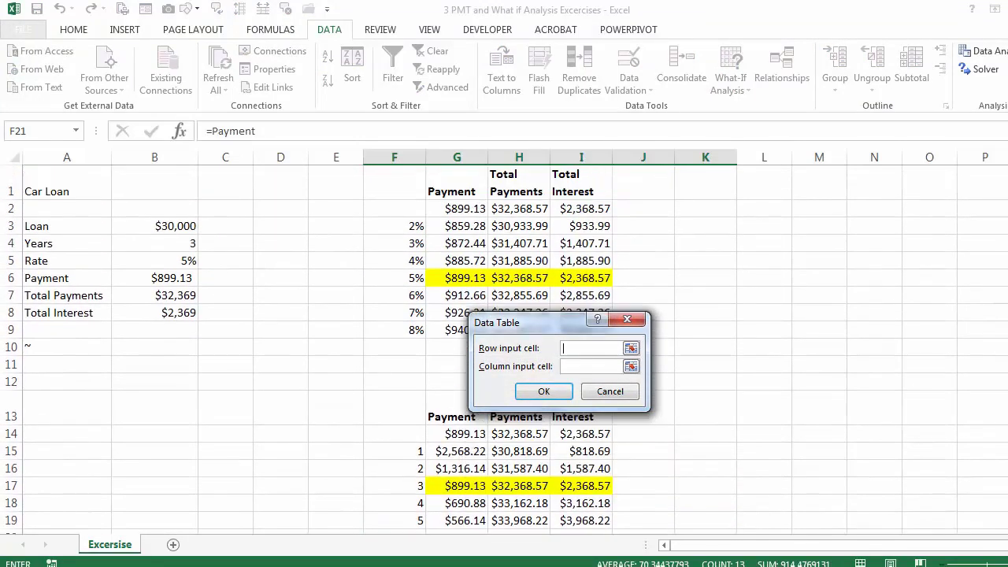
pyautogui.click(171, 243)
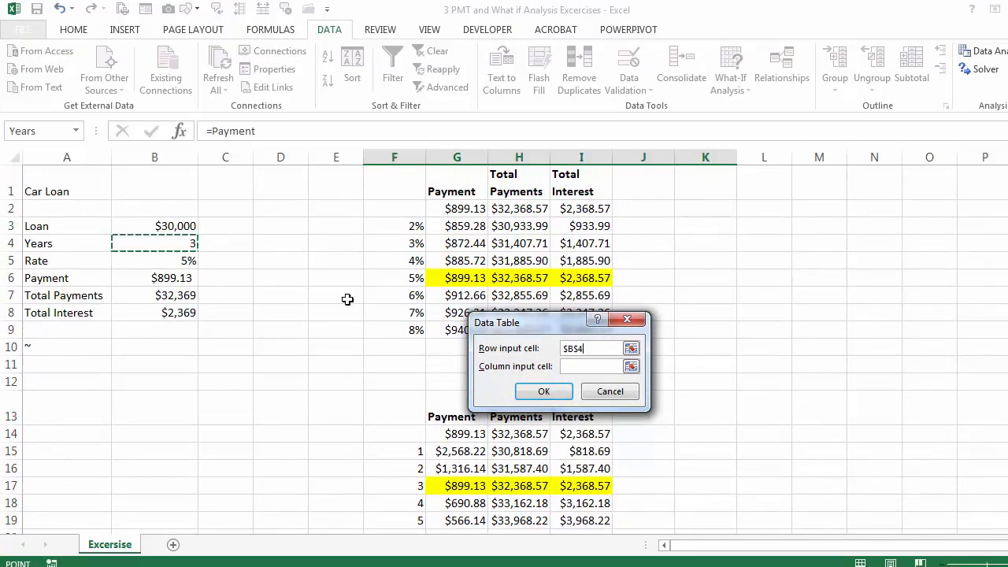
pyautogui.click(572, 367)
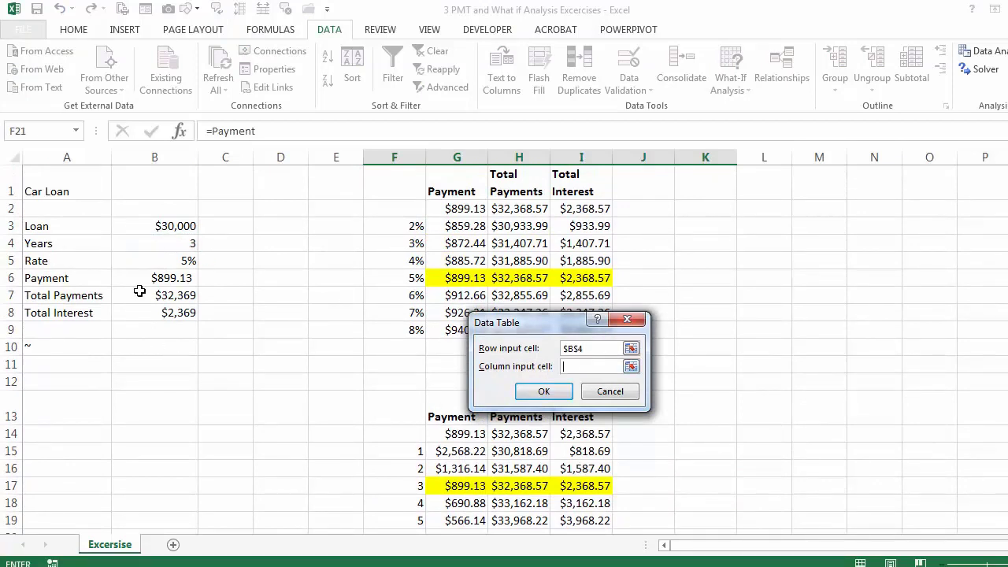
pyautogui.click(155, 262)
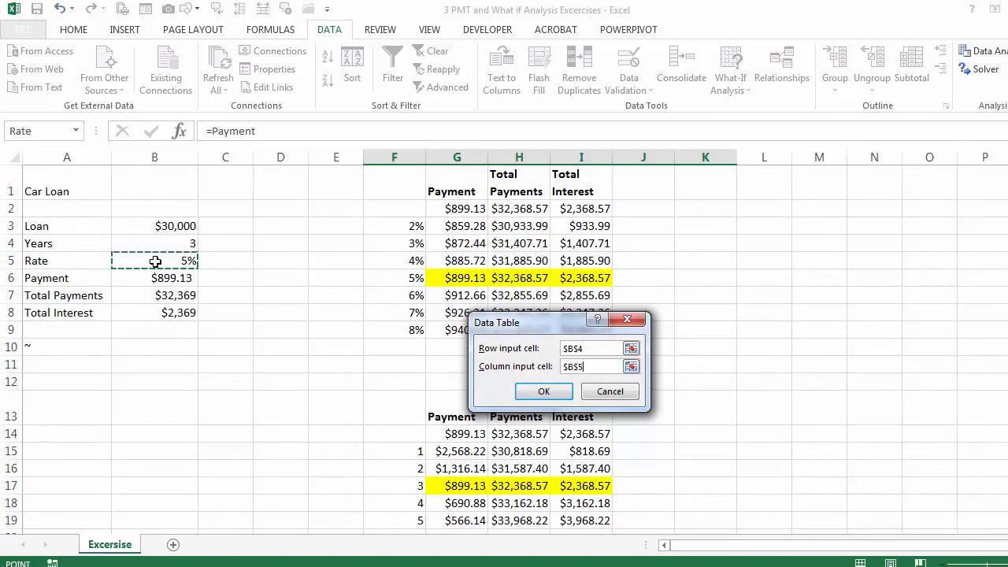
pyautogui.click(543, 391)
pyautogui.scroll(-4, 556, 384)
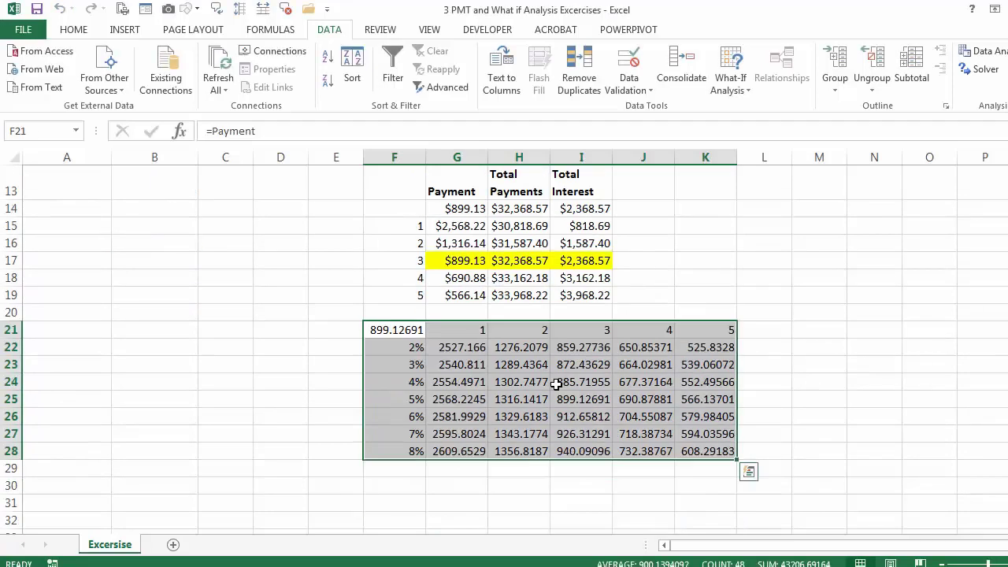
# Copy the two-decimal currency format from G18 in the years table to the two-variable table results G22:K28
pyautogui.click(460, 349)
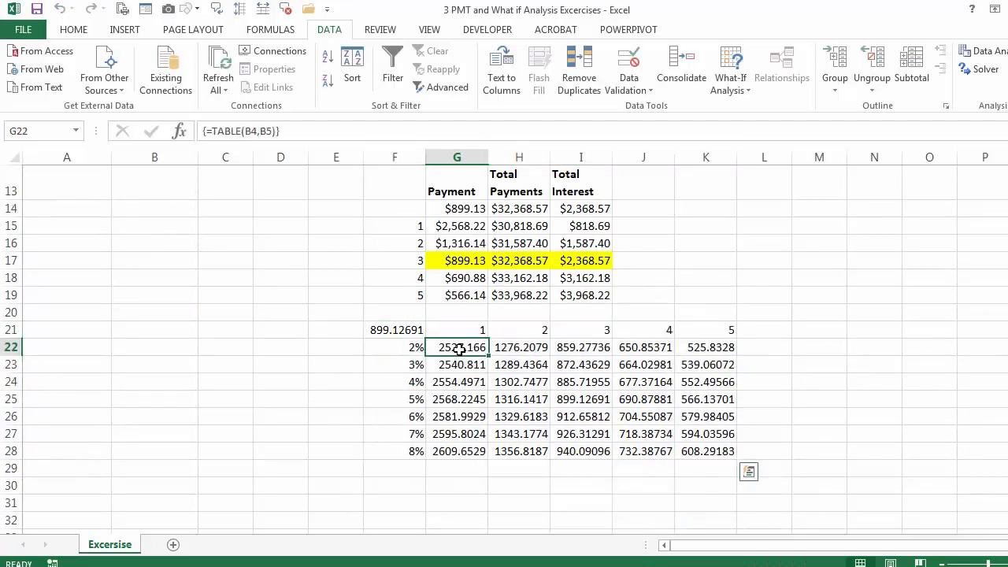
pyautogui.click(463, 277)
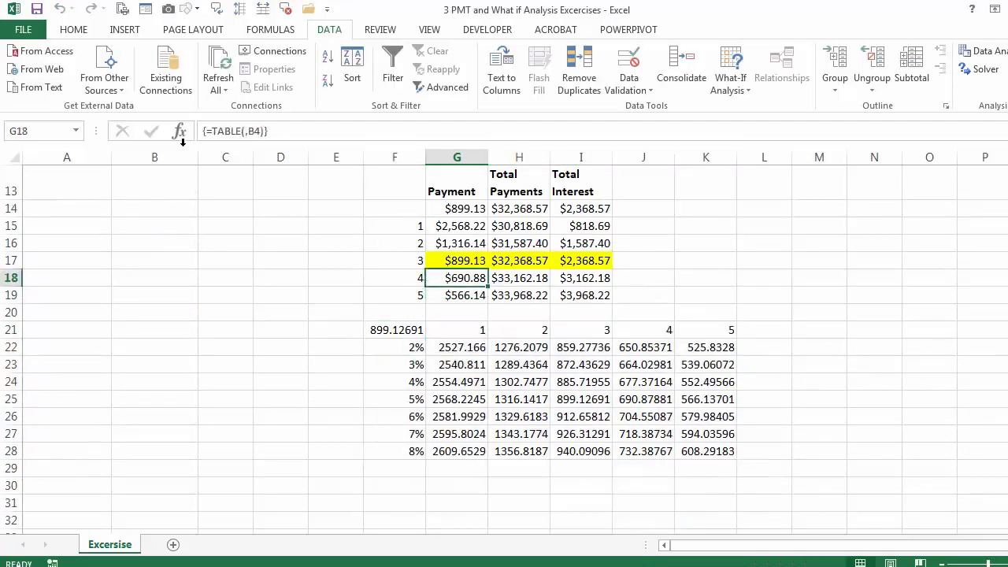
pyautogui.click(73, 29)
pyautogui.click(57, 90)
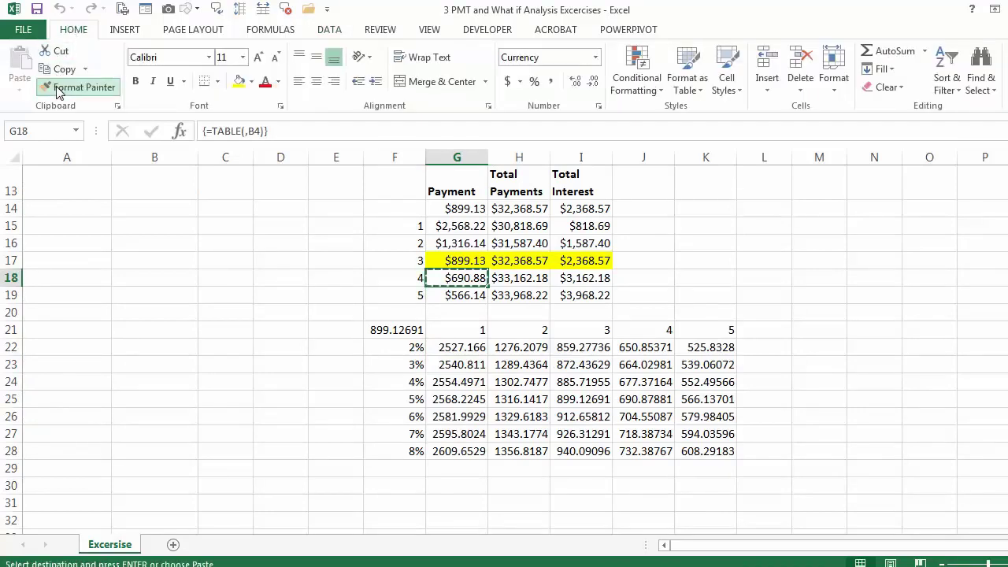
pyautogui.moveTo(455, 348); pyautogui.dragTo(704, 454)
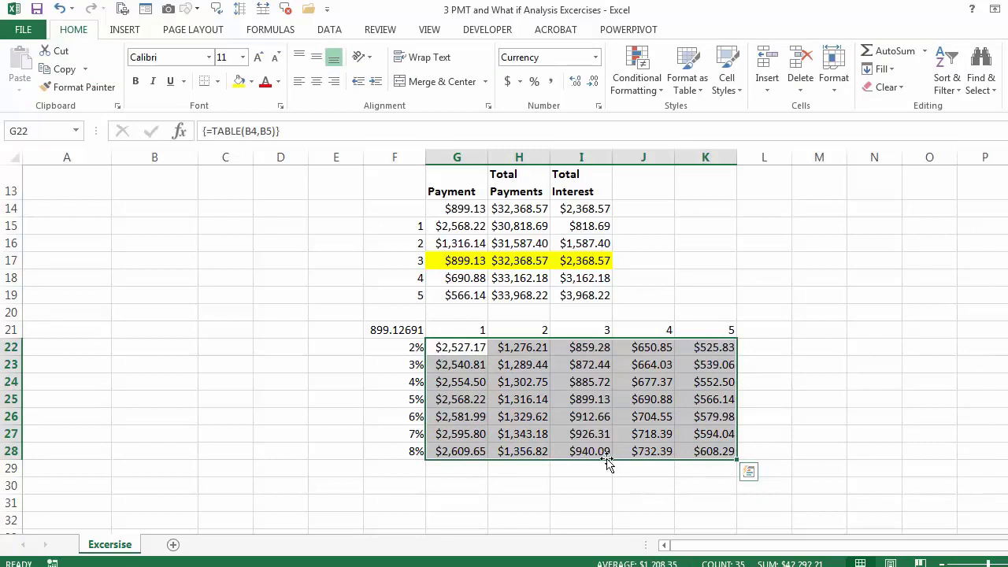
# Fill I25, the payment for 5% over 3 years, with yellow
pyautogui.click(599, 399)
pyautogui.click(239, 81)
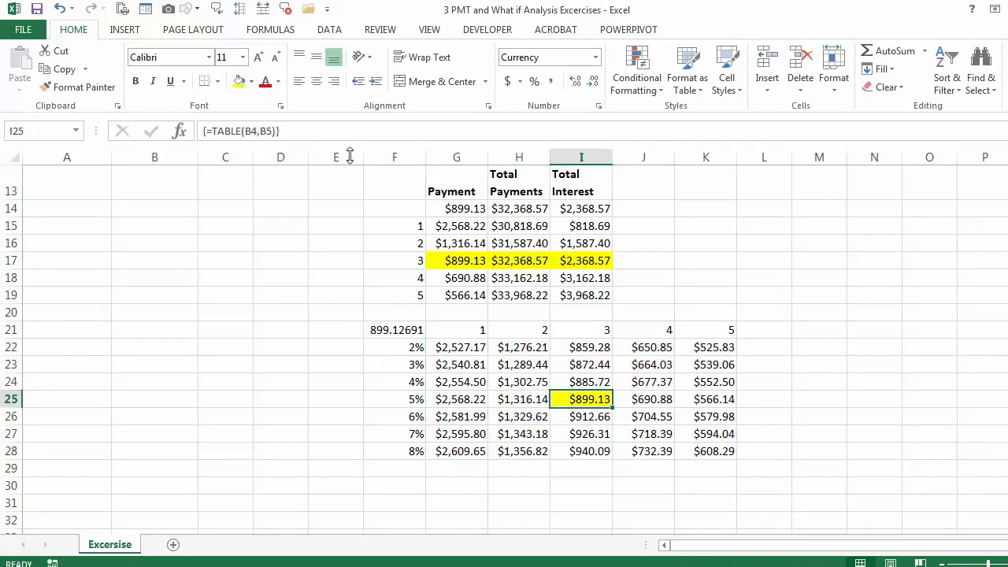